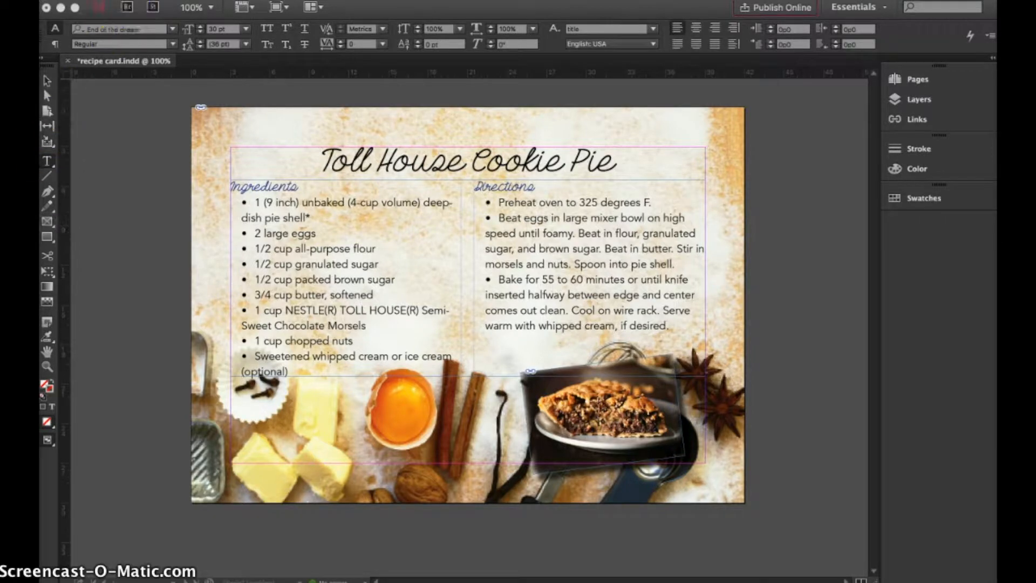
Start a new print document with a page width of 7 in and a height of 5 in.
left_click(96, 0)
mouse_move(111, 1)
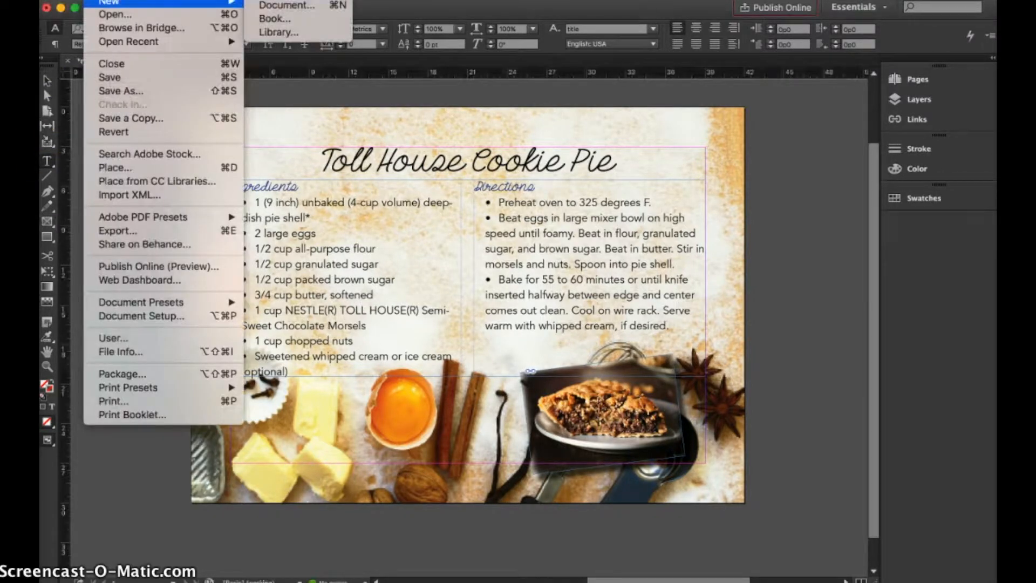
left_click(295, 6)
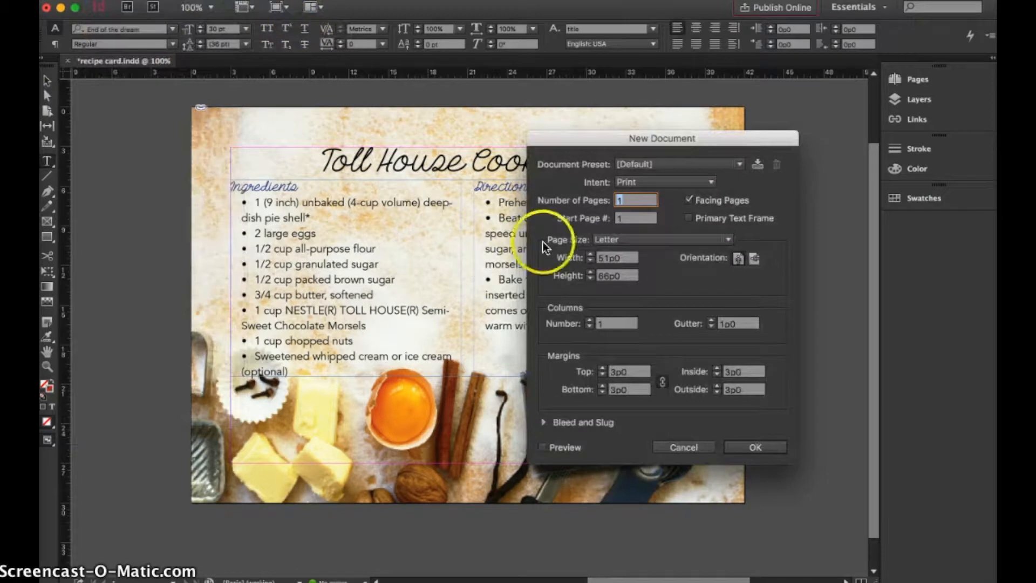
left_click_drag(598, 139, 407, 141)
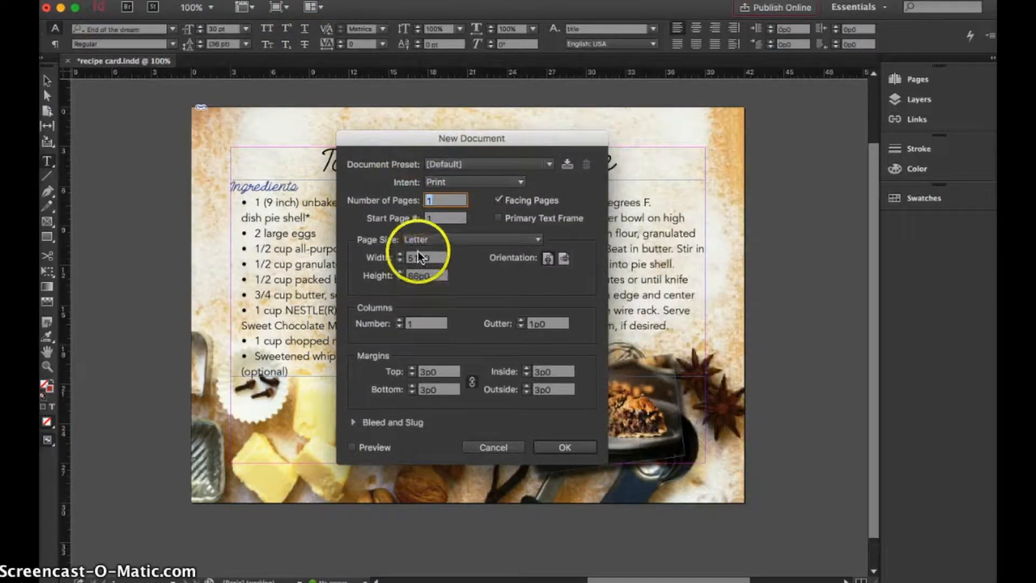
left_click(422, 258)
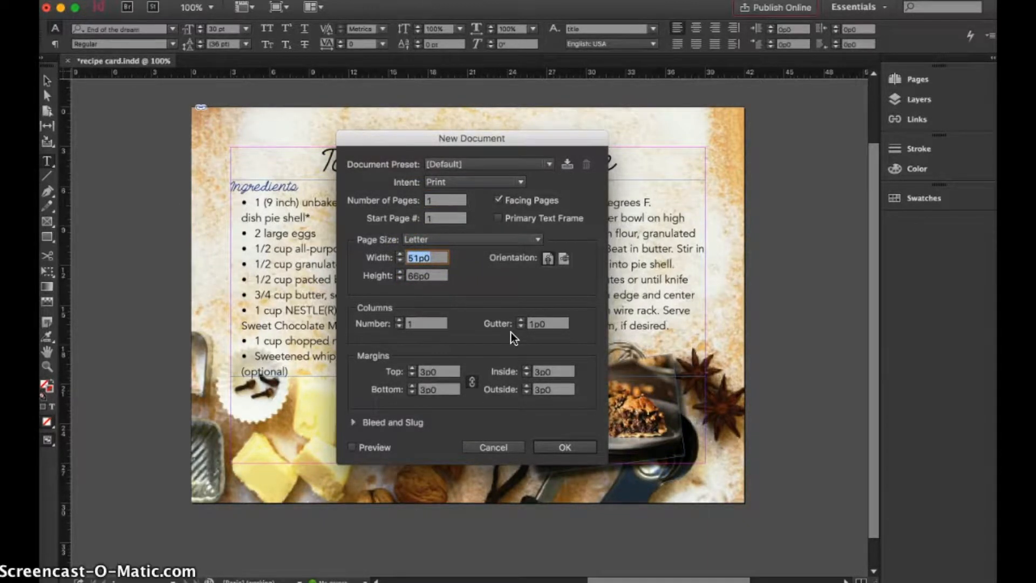
type("7in")
left_click(415, 276)
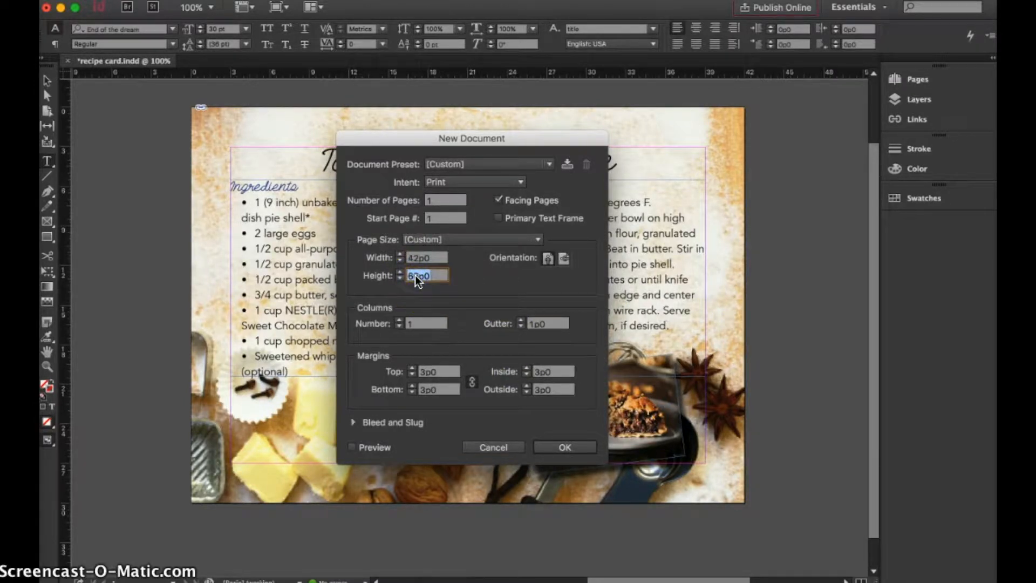
type("5in")
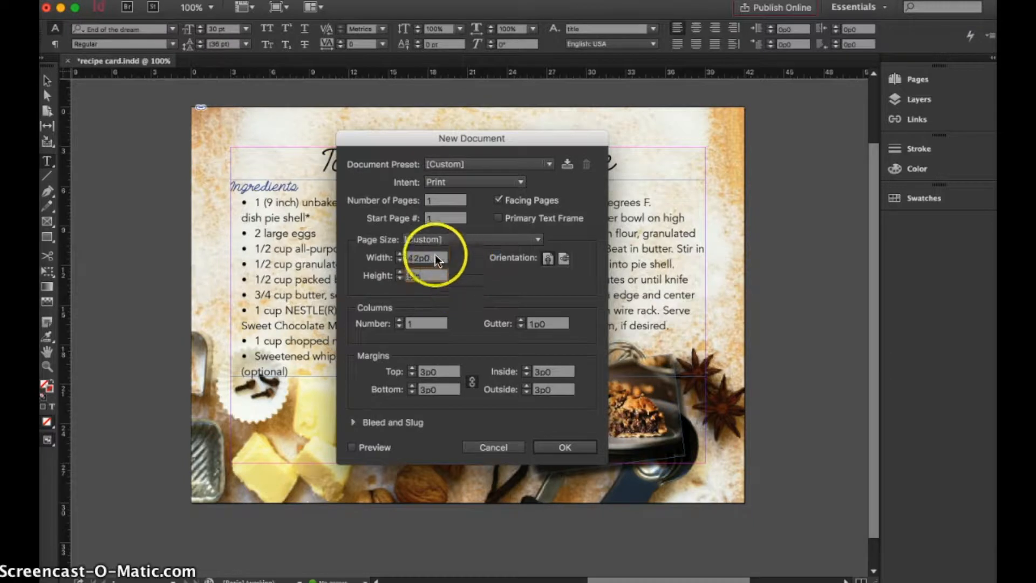
left_click(432, 274)
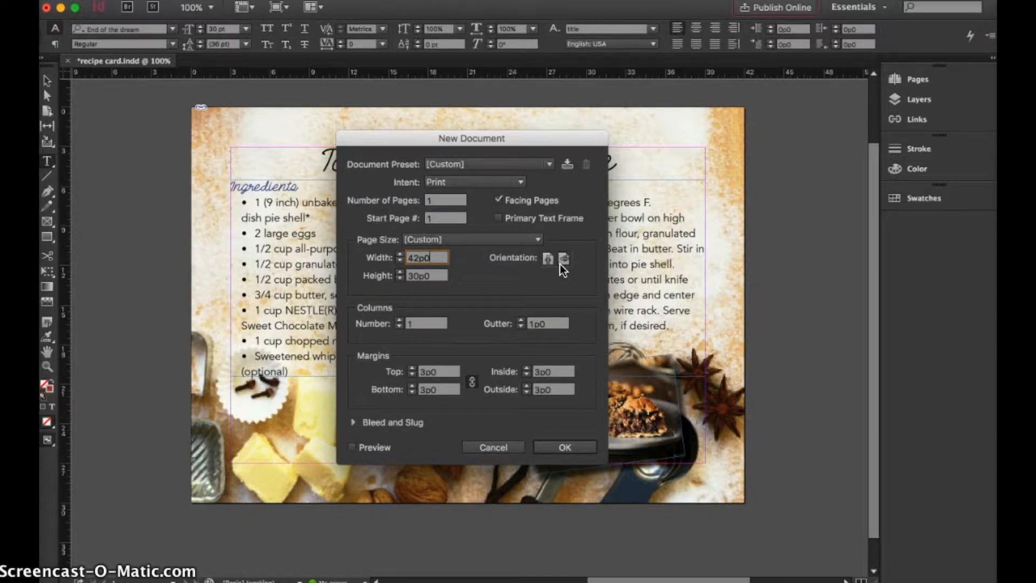
Reduce the page margins equally on all sides and create the document.
left_click(438, 370)
double_click(438, 370)
left_click(427, 389)
left_click(566, 443)
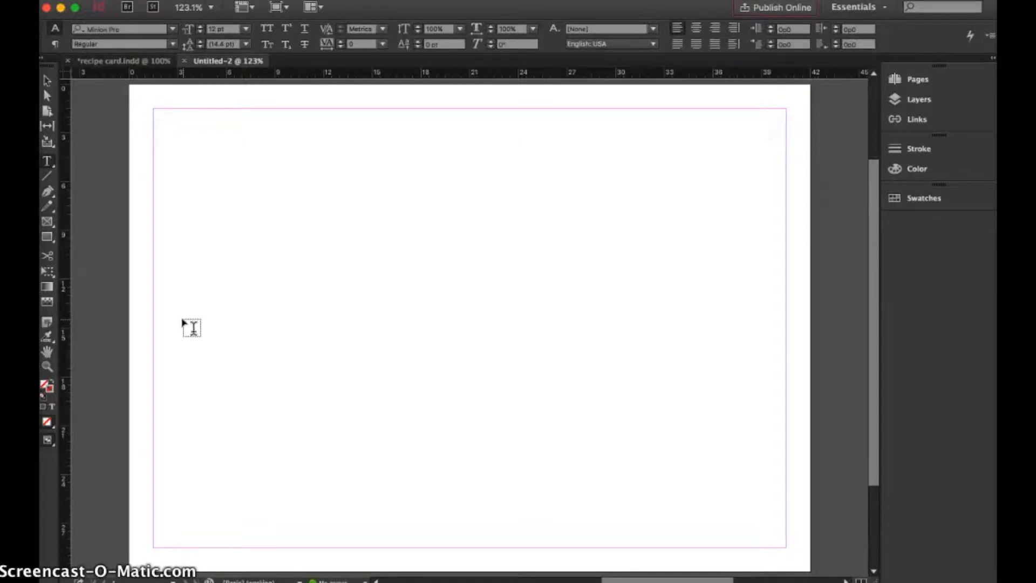
Draw a 42p0 by 30p0 rectangle frame covering the whole page and place background.jpg in it.
left_click(47, 221)
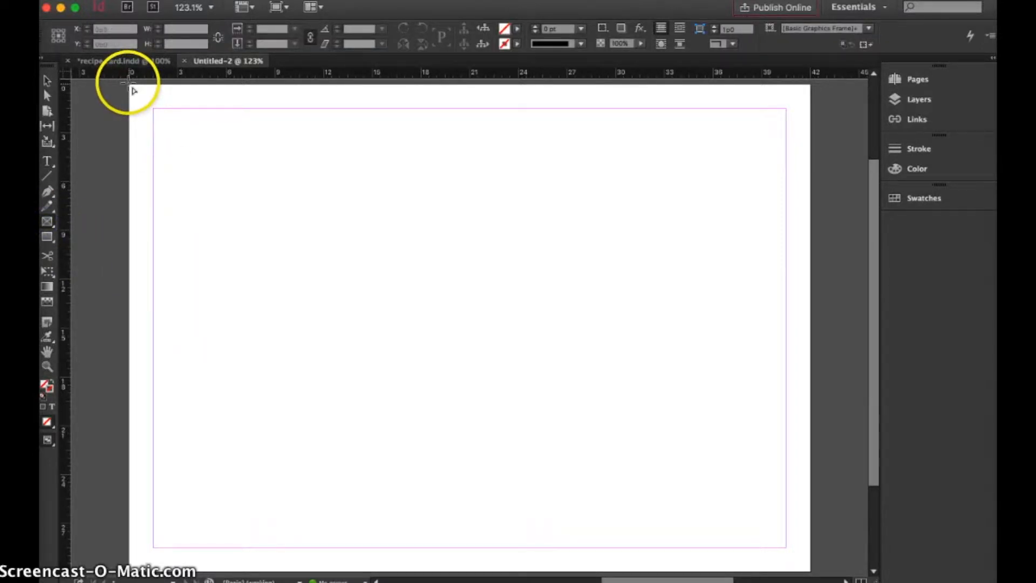
left_click_drag(128, 85, 810, 571)
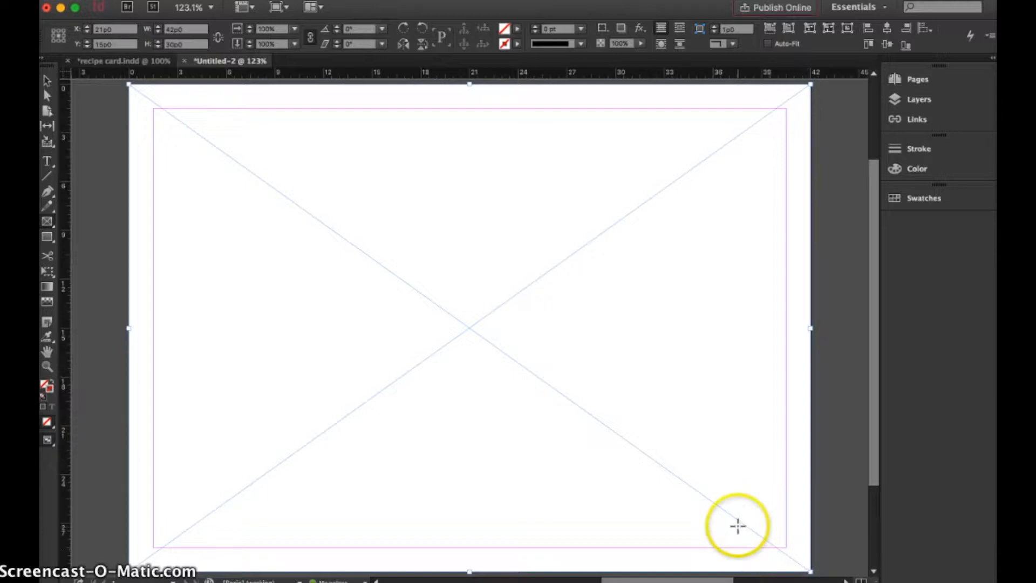
left_click(124, 3)
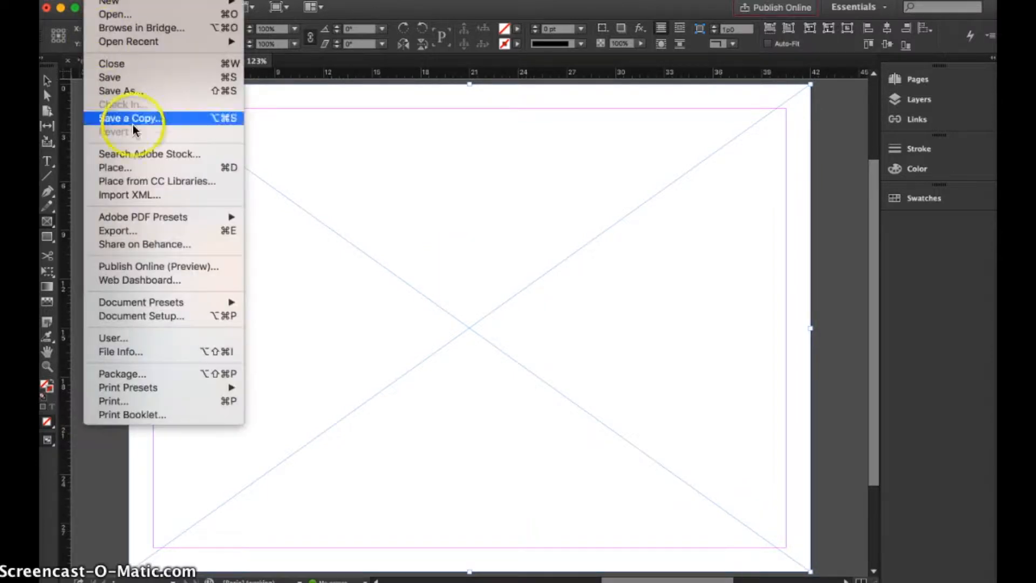
left_click(137, 173)
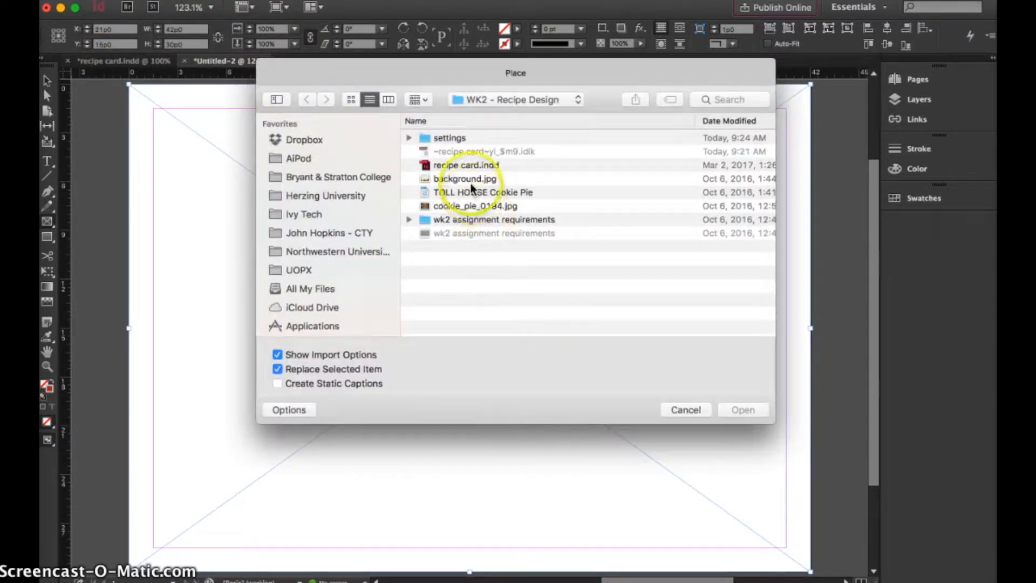
left_click(467, 179)
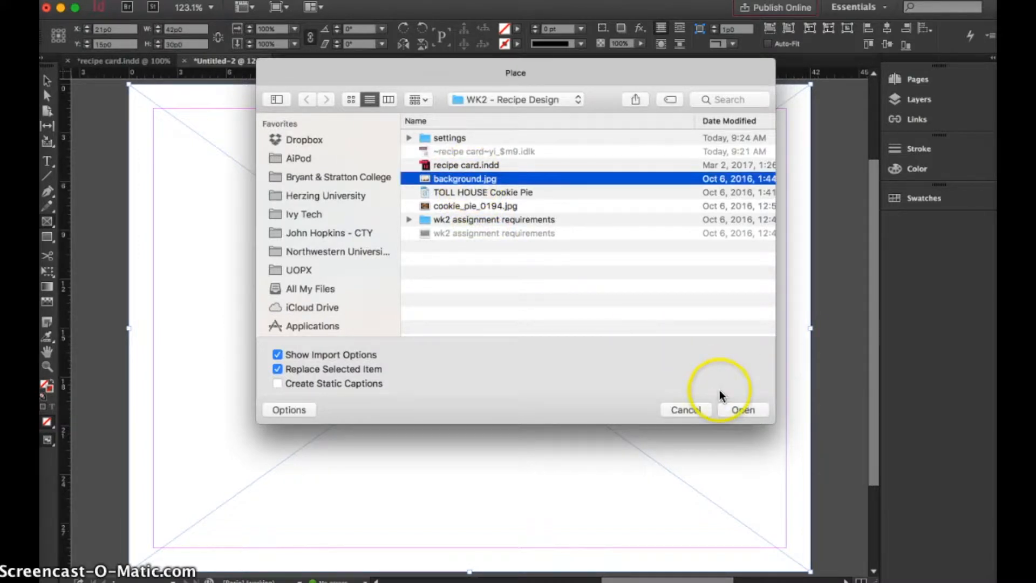
left_click(740, 410)
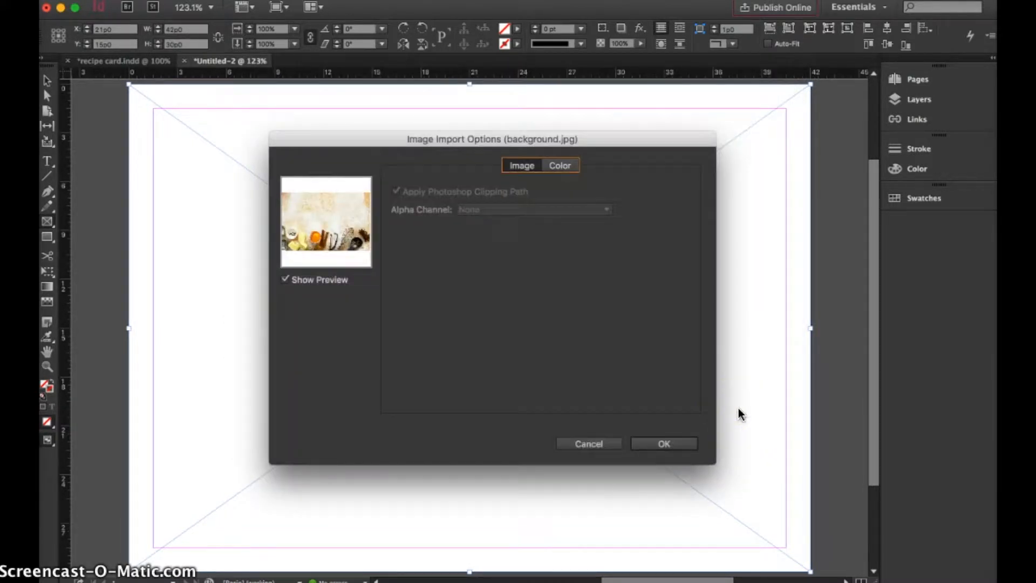
left_click(670, 439)
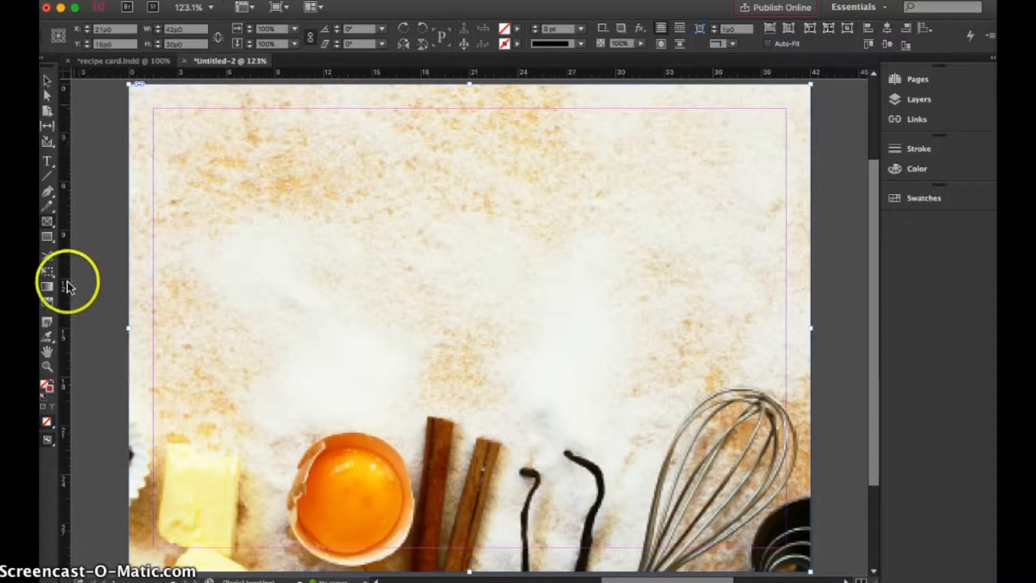
Shift the background image up and to the left inside its frame so the measuring cups and star anise show.
left_click(47, 366)
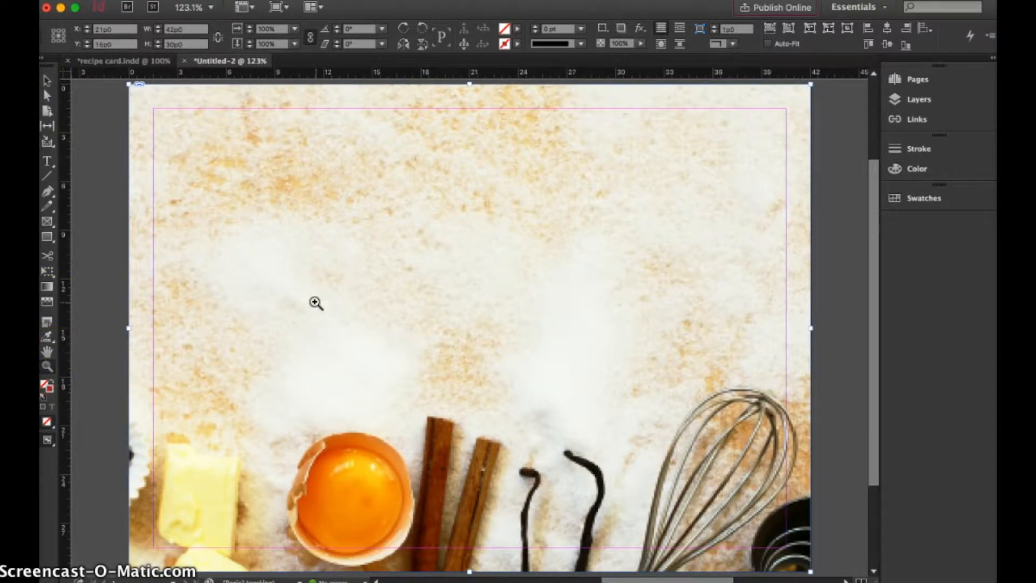
left_click(315, 303, "alt")
scroll(458, 311, "right", 4)
scroll(459, 312, "down", 3)
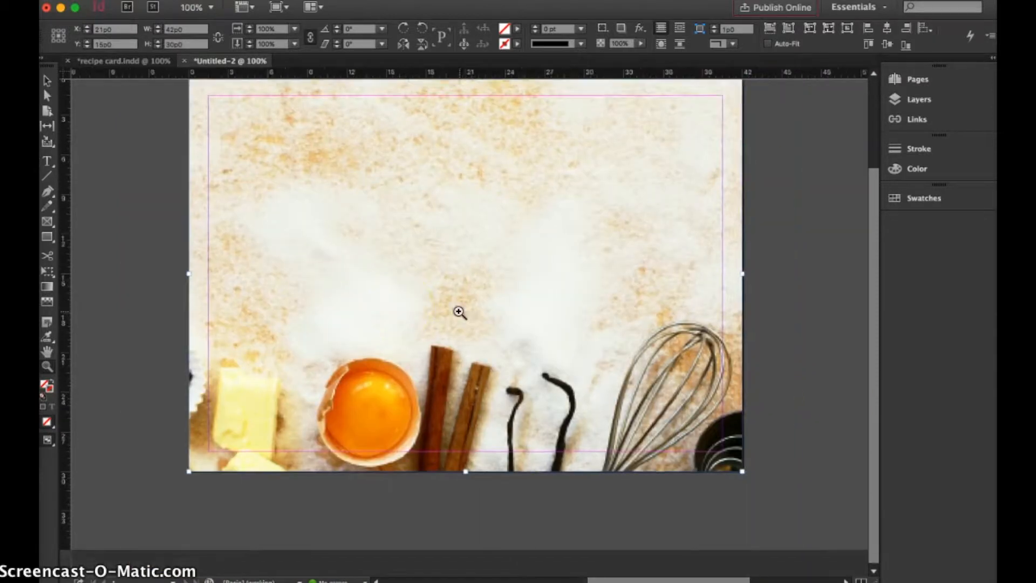
scroll(458, 311, "up", 2)
left_click(47, 80)
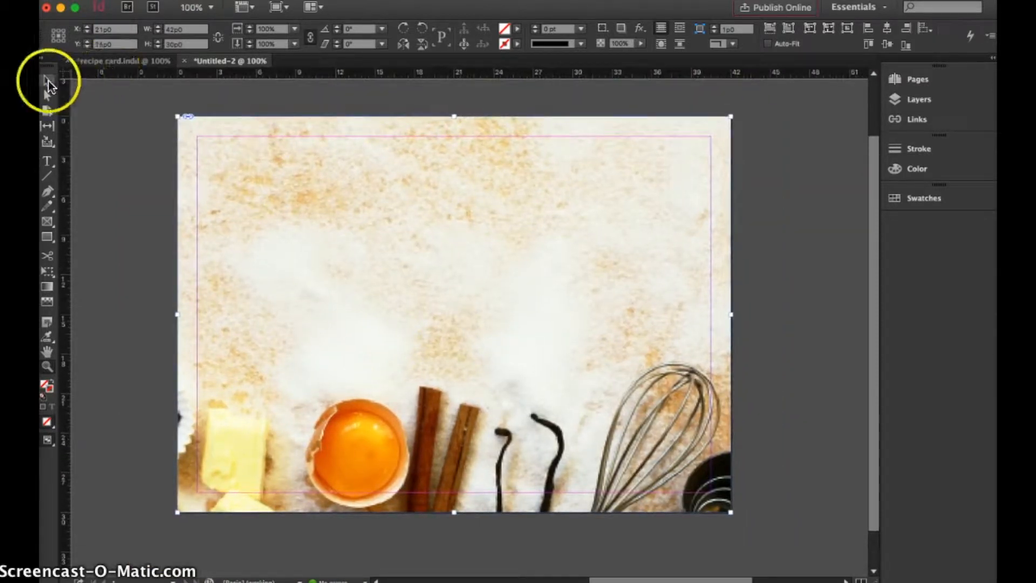
left_click(450, 311)
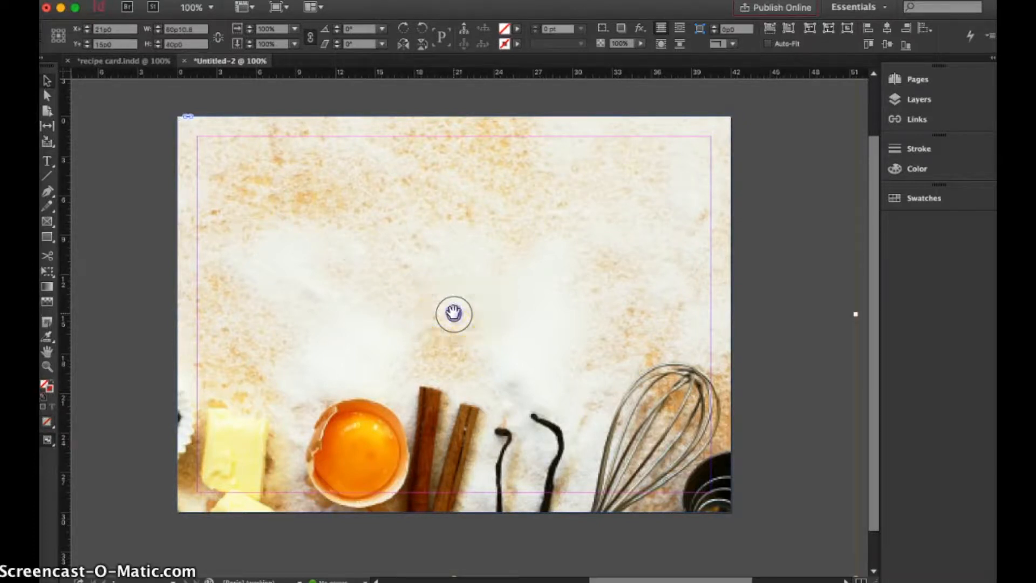
scroll(453, 311, "up", 2)
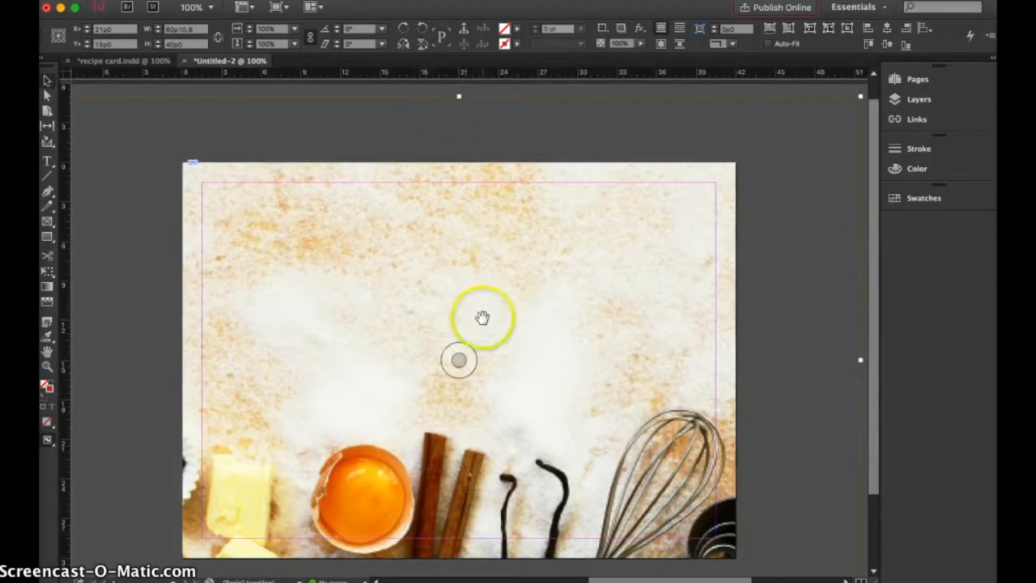
left_click_drag(536, 379, 420, 337)
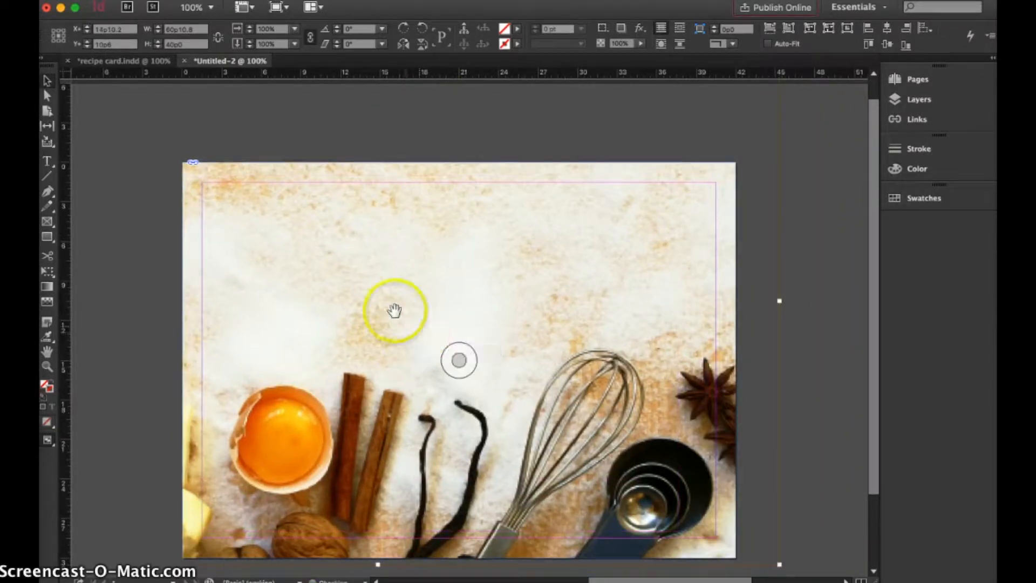
Scale the background image proportionally to about 77% and reposition it so it still fills the whole page frame.
left_click(48, 365)
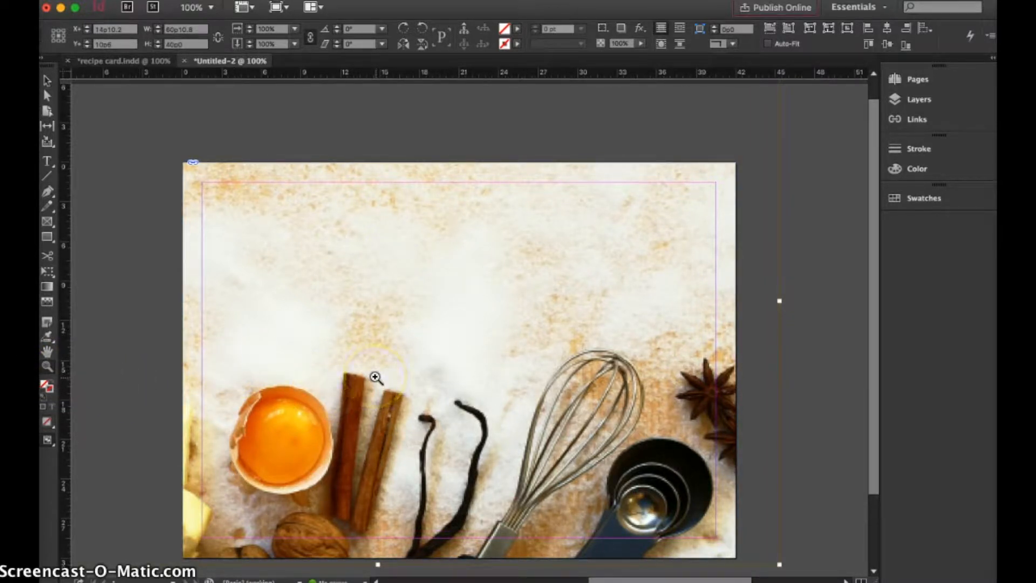
left_click(511, 356, "alt")
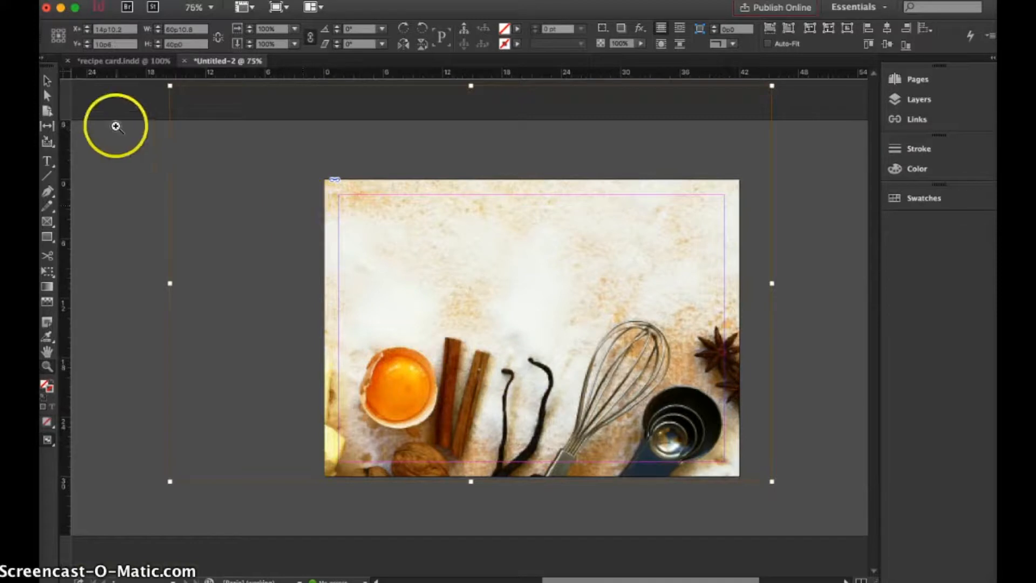
left_click(49, 82)
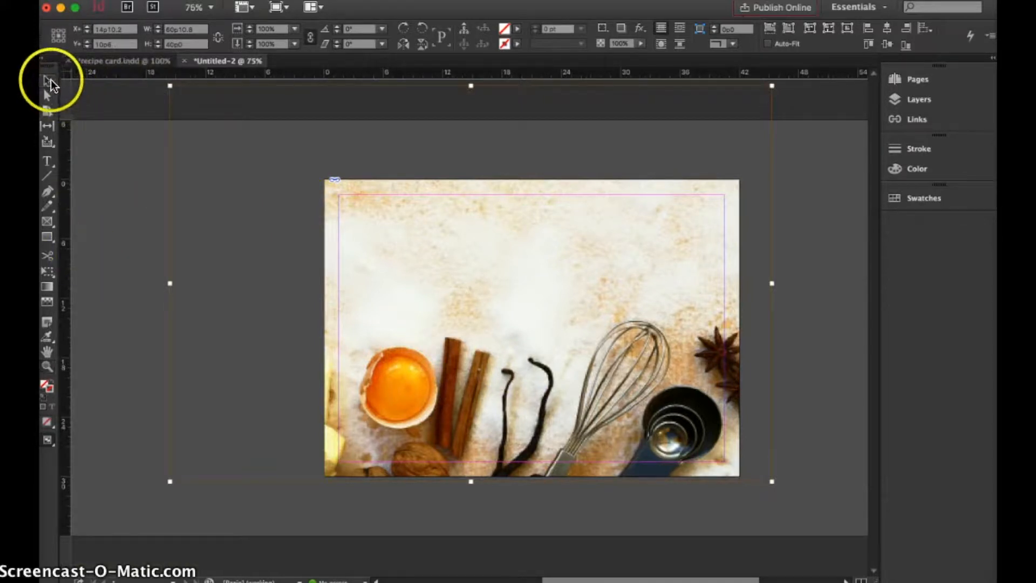
left_click_drag(169, 86, 346, 176)
mouse_move(508, 301)
left_mouse_down()
mouse_move(487, 301)
mouse_move(562, 294)
mouse_move(504, 296)
left_mouse_up()
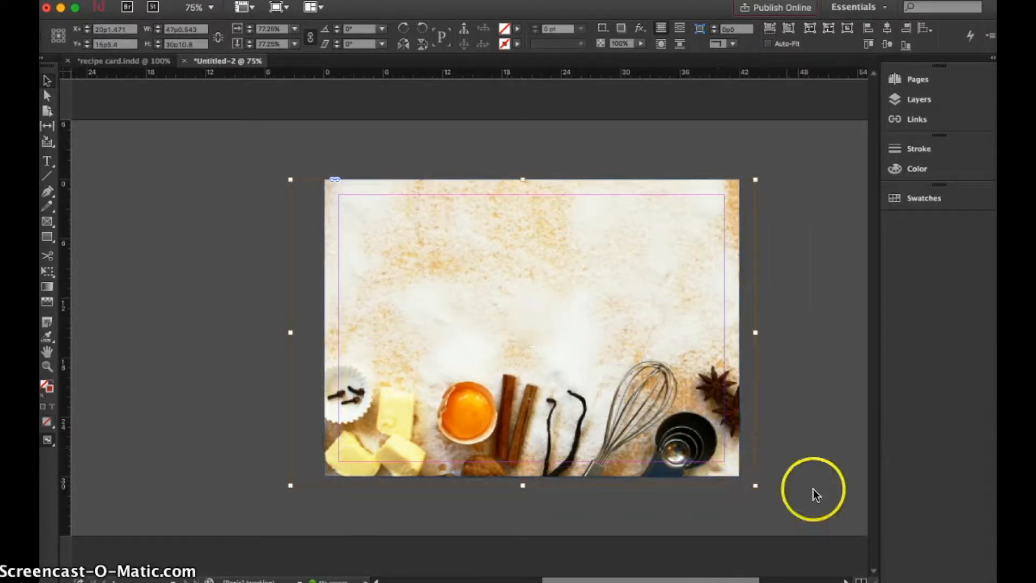
left_click(826, 481)
scroll(826, 476, "right", 2)
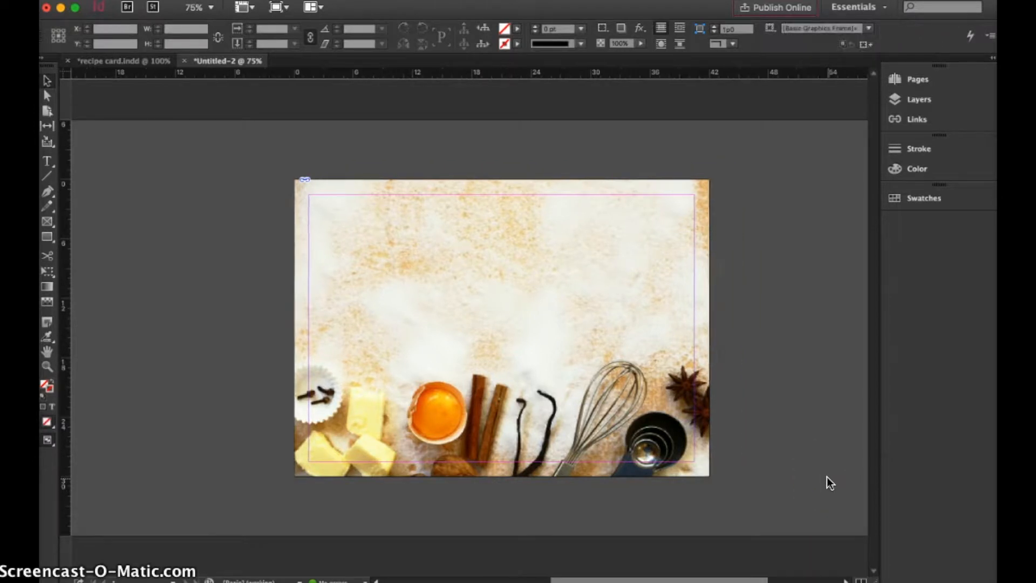
scroll(827, 476, "right", 1)
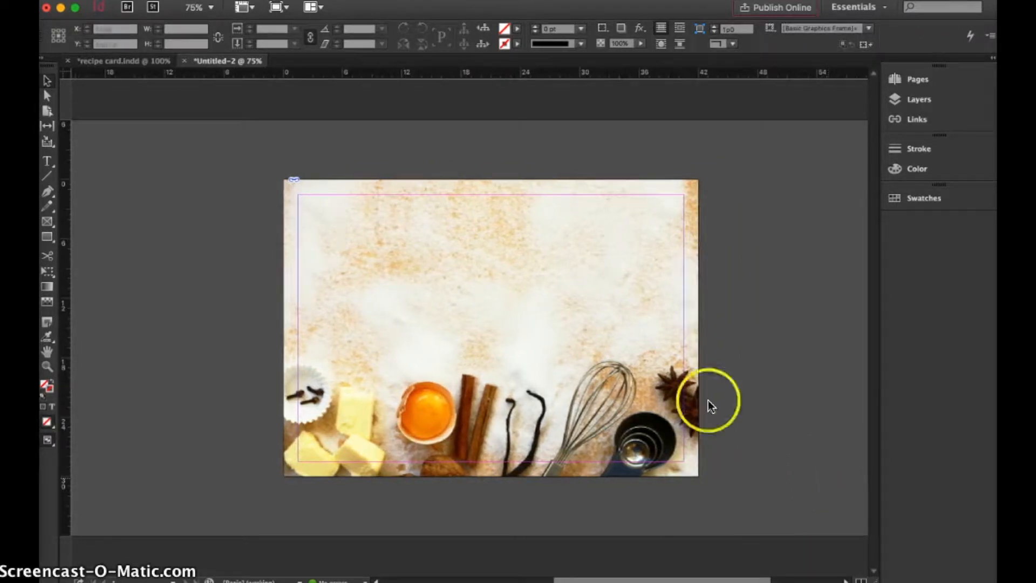
Place cookie_pie_0194.jpg at full size, starting on the pasteboard beside the page's left edge.
left_click(100, 0)
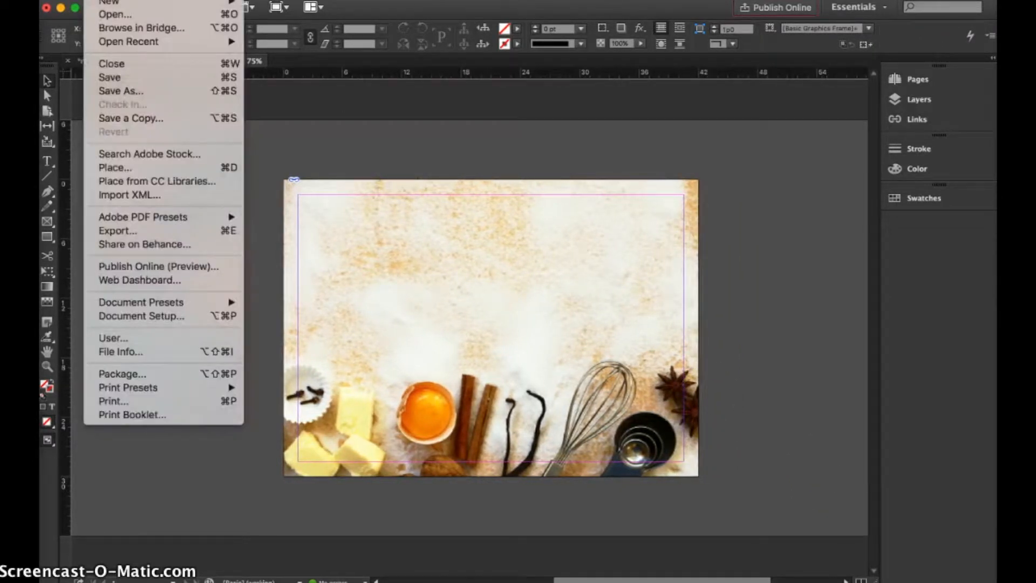
left_click(114, 168)
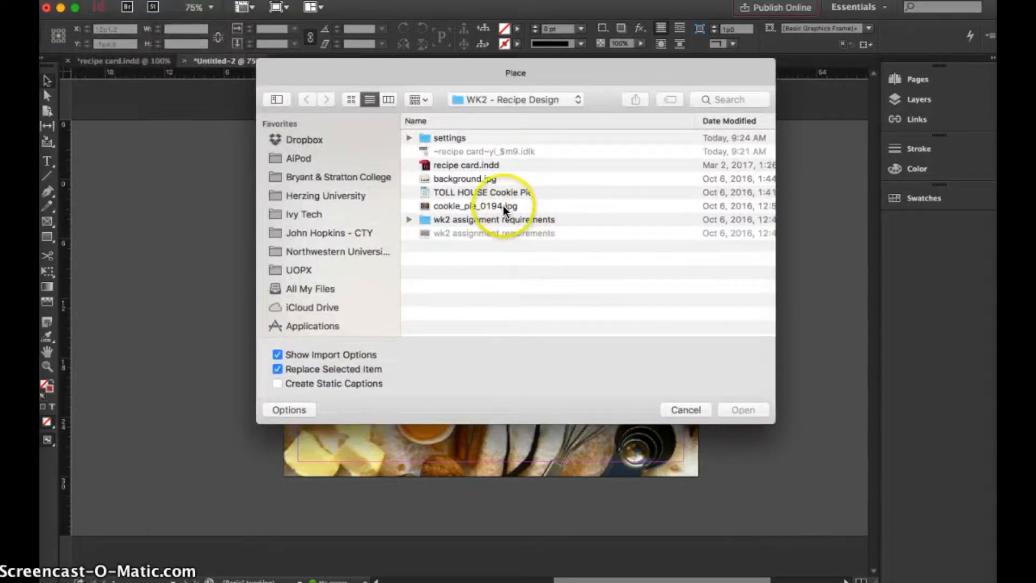
left_click(502, 205)
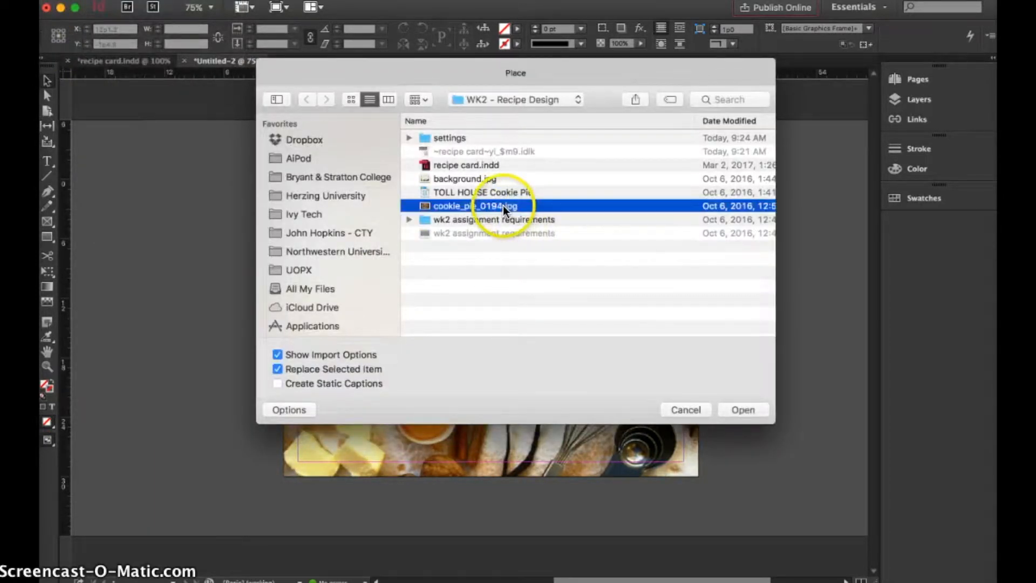
left_click(741, 410)
left_click(661, 444)
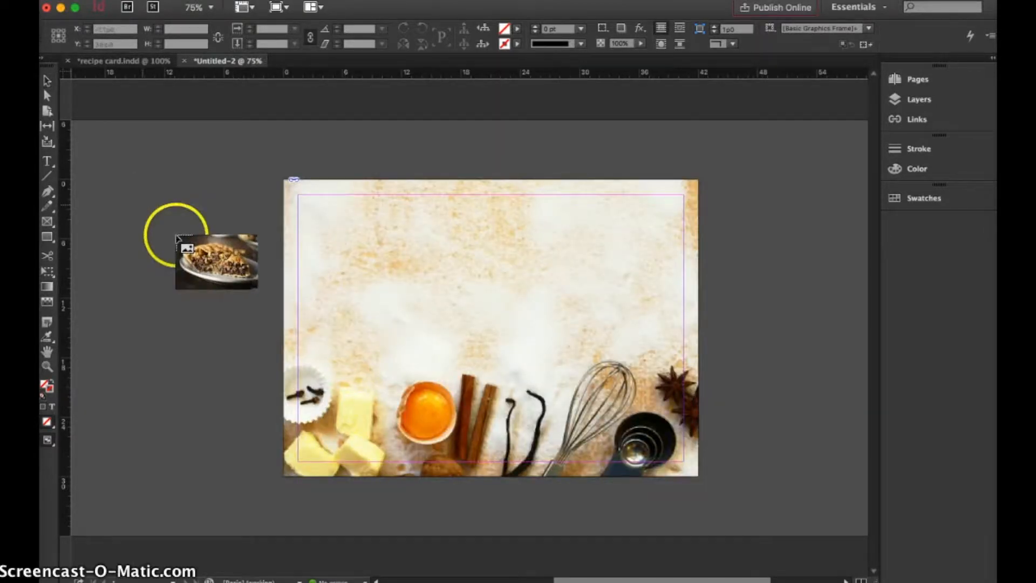
left_click(127, 195)
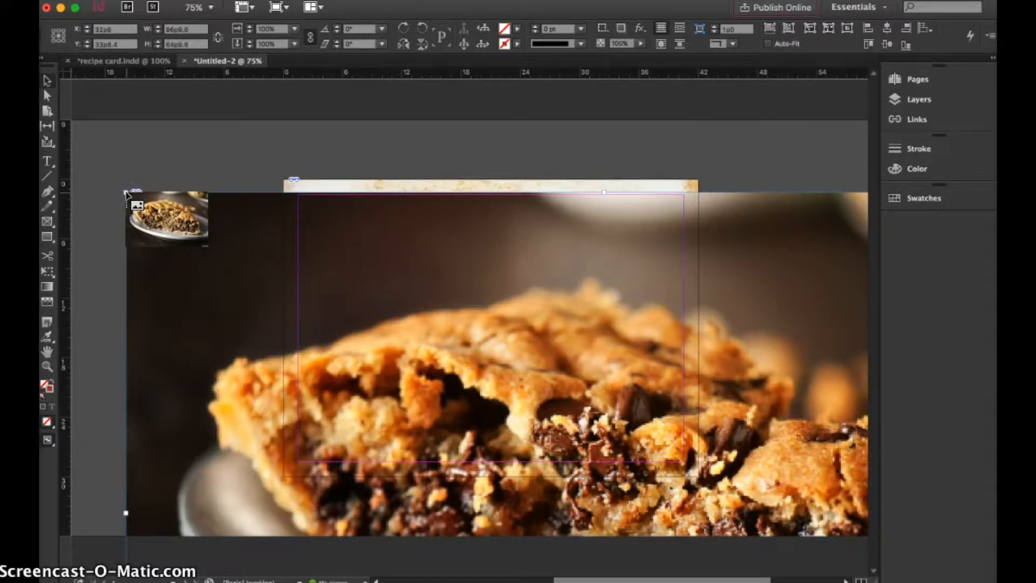
Scale the pie photo with Free Transform to about 13p4 by 8p11 and position it over the page's lower-right corner.
left_click(50, 272)
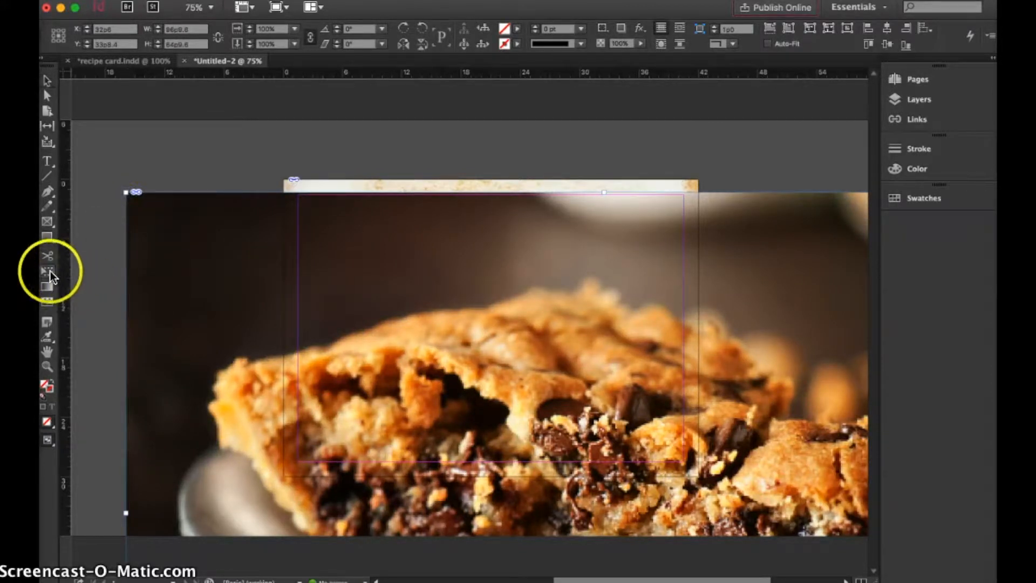
left_click_drag(128, 192, 539, 469)
left_click_drag(330, 249, 277, 196)
left_click_drag(214, 166, 601, 476)
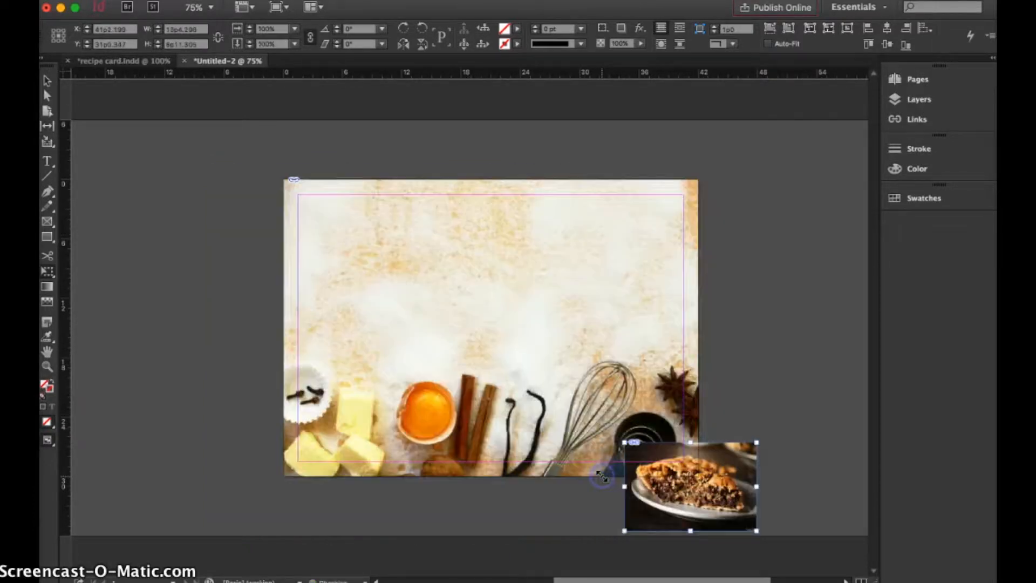
left_click_drag(690, 530, 690, 525)
left_click_drag(689, 526, 690, 531)
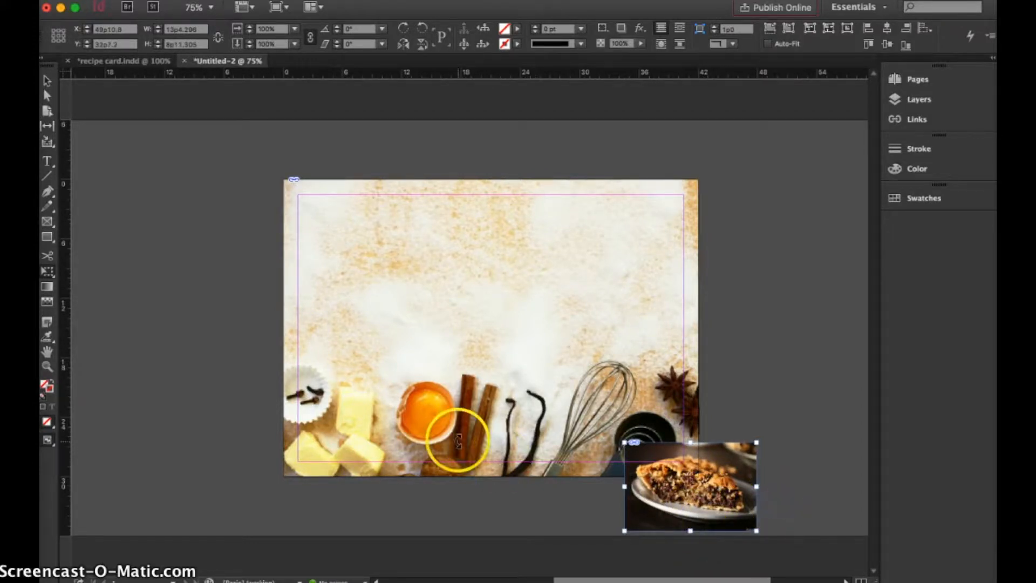
Crop the pie photo's frame slightly along its bottom, left and right edges to about 12p4.8 by 8p4.1.
left_click(47, 82)
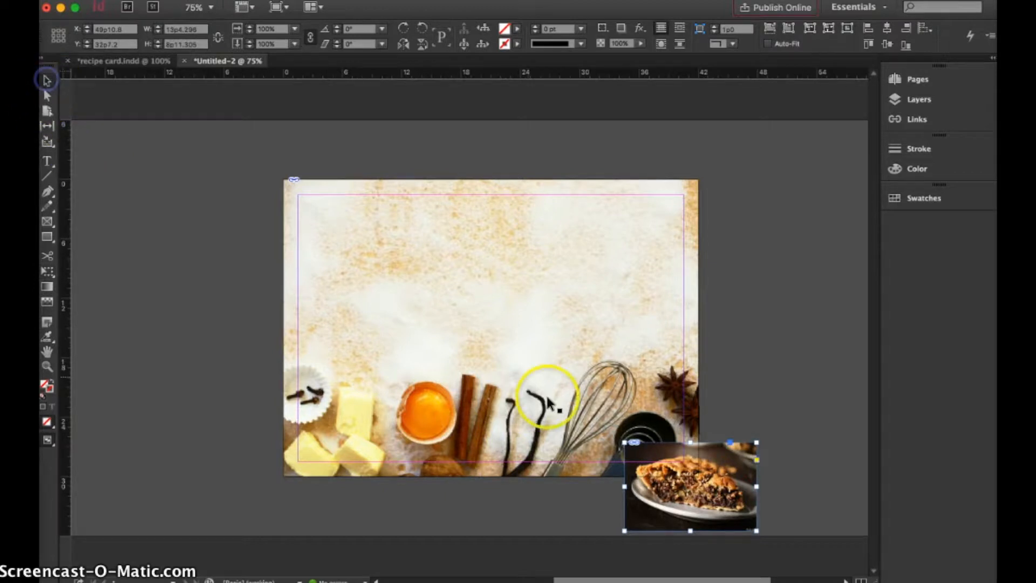
left_click_drag(692, 530, 691, 525)
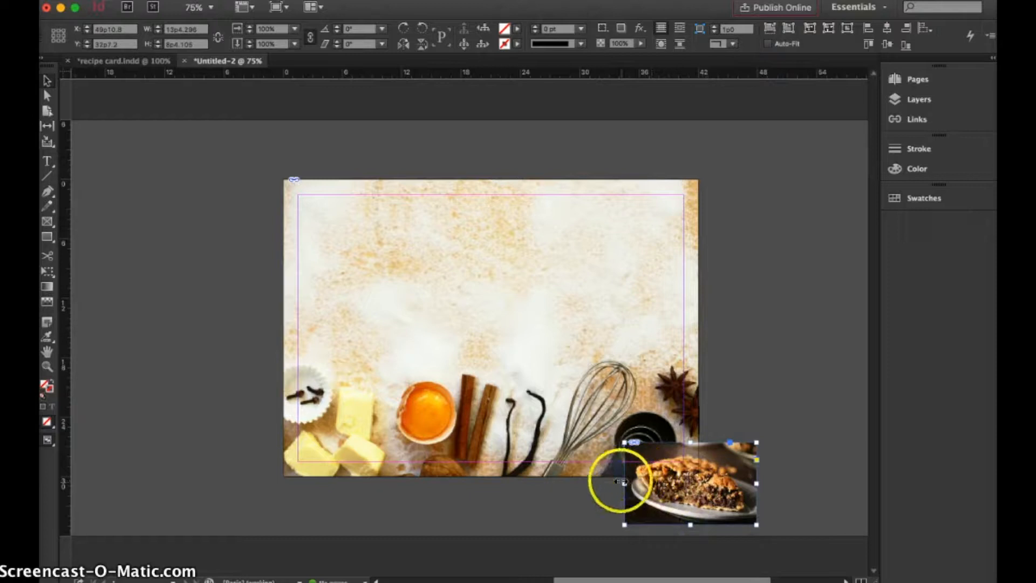
left_click_drag(624, 484, 629, 481)
left_click_drag(755, 484, 750, 484)
Move the pie photo to the page's lower-left corner and tilt it by 6°.
left_click_drag(610, 459, 442, 446)
left_click(491, 328)
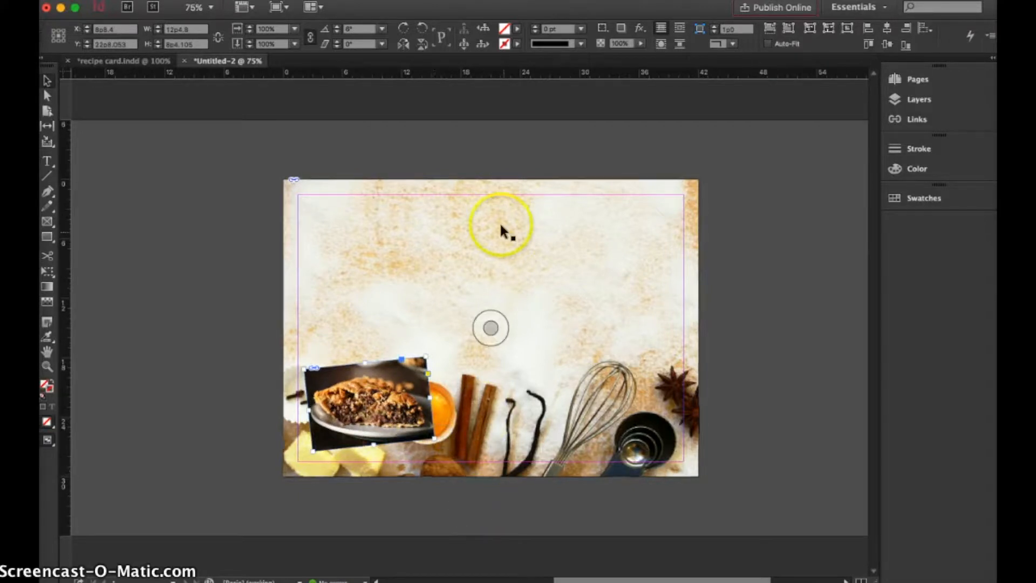
Add a drop shadow to the pie photo, trying Normal and Color Dodge blending before settling on Darken mode.
left_click(640, 28)
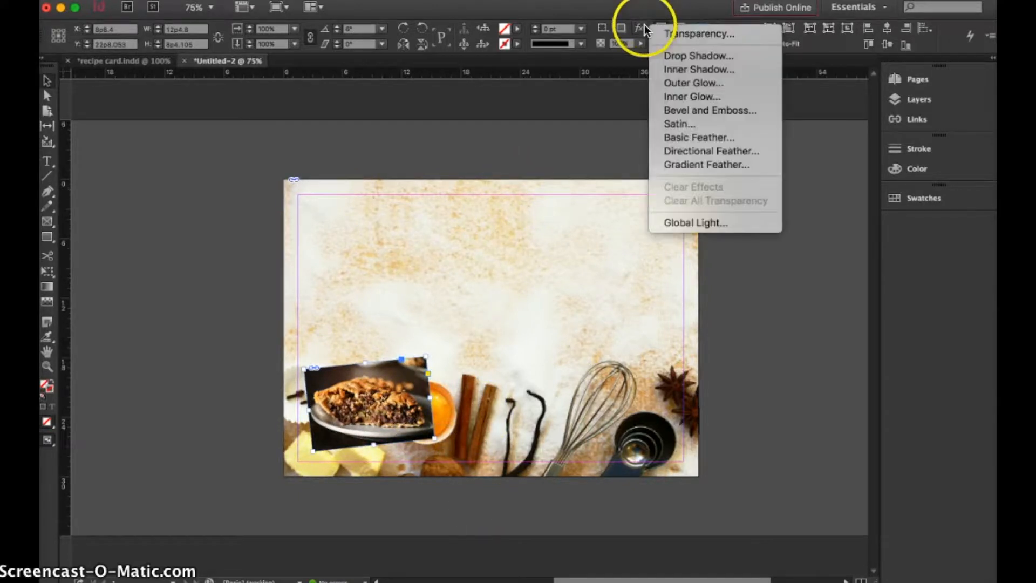
left_click(669, 54)
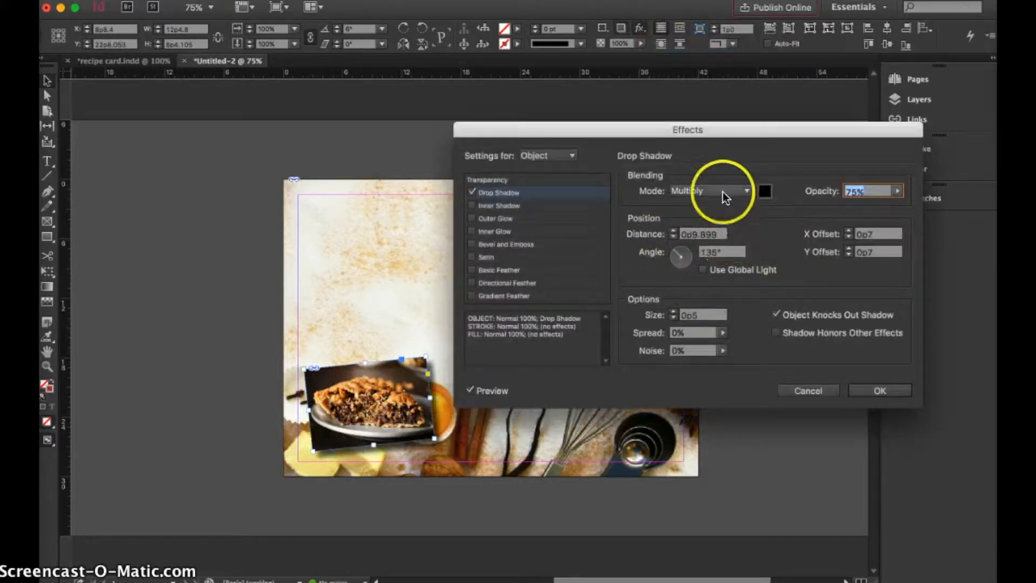
left_click(747, 192)
left_click(739, 201)
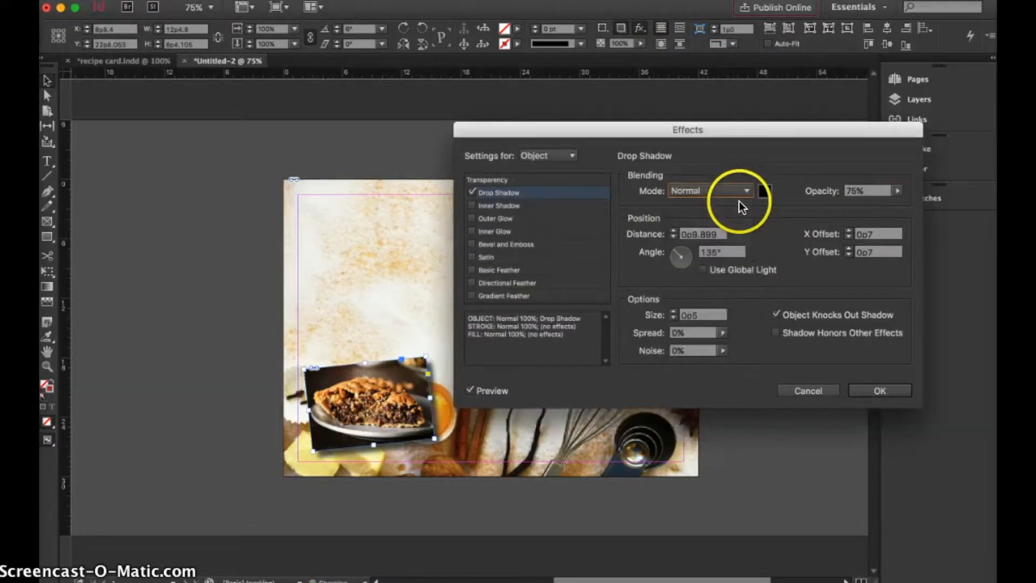
left_click(747, 191)
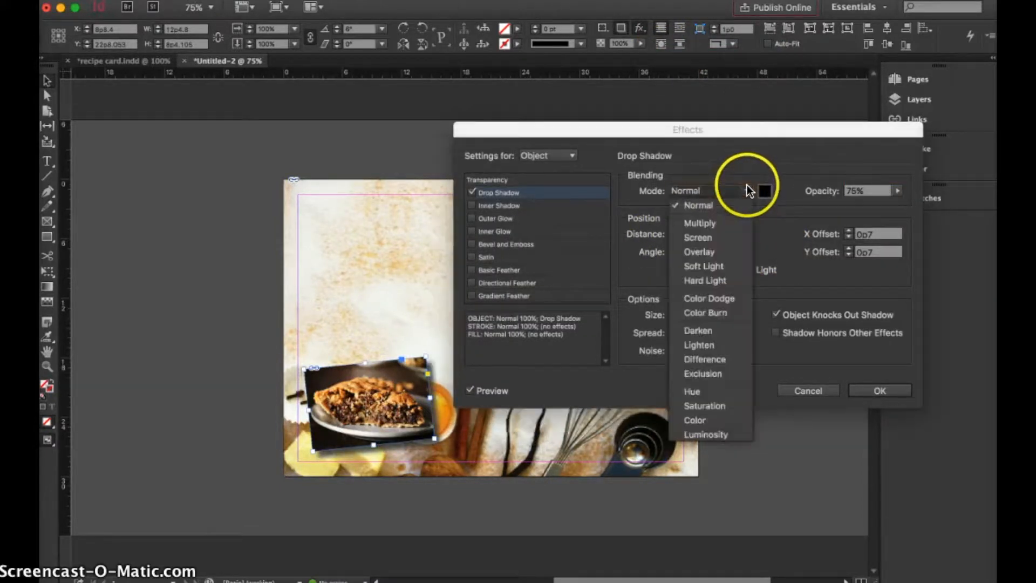
left_click(723, 299)
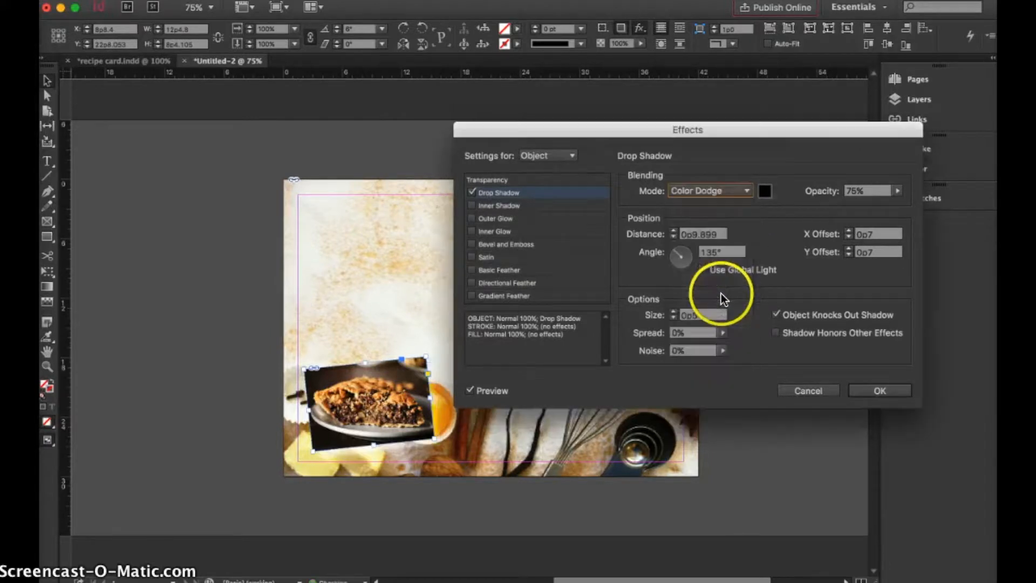
left_click(748, 190)
left_click(723, 333)
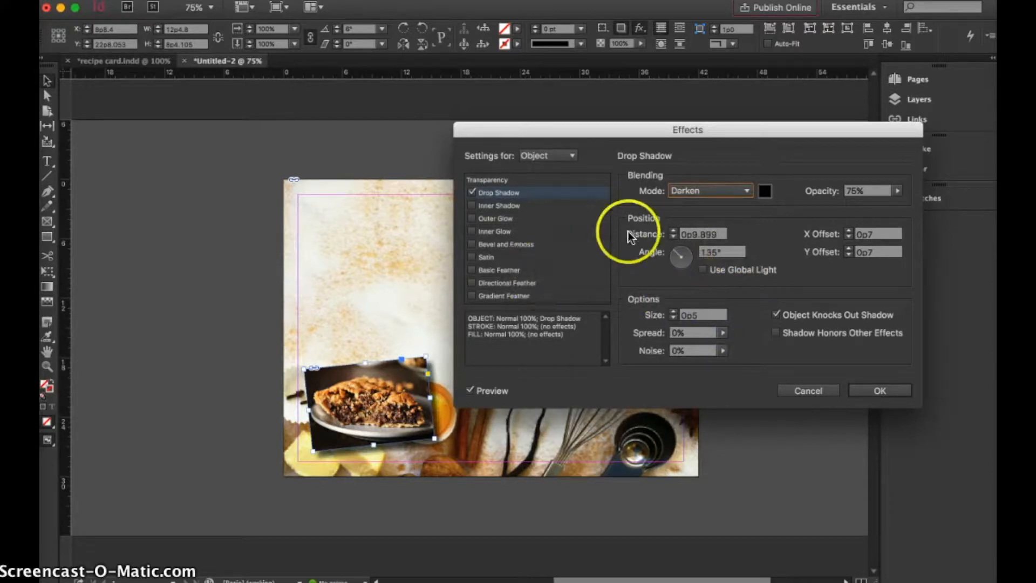
Add the Basic Feather and Inner Shadow effects to the pie photo and apply the effects.
left_click(472, 270)
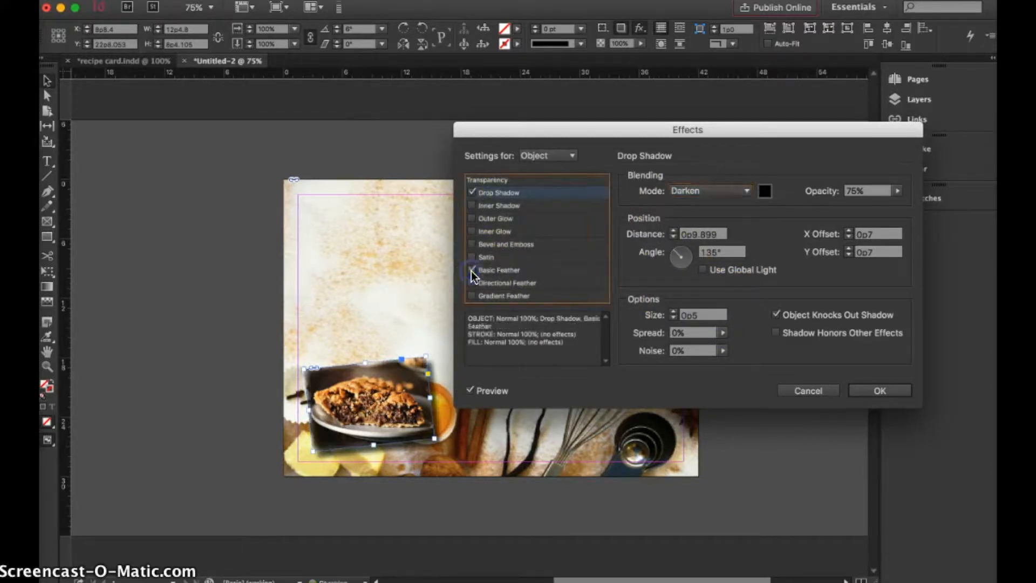
left_click(471, 205)
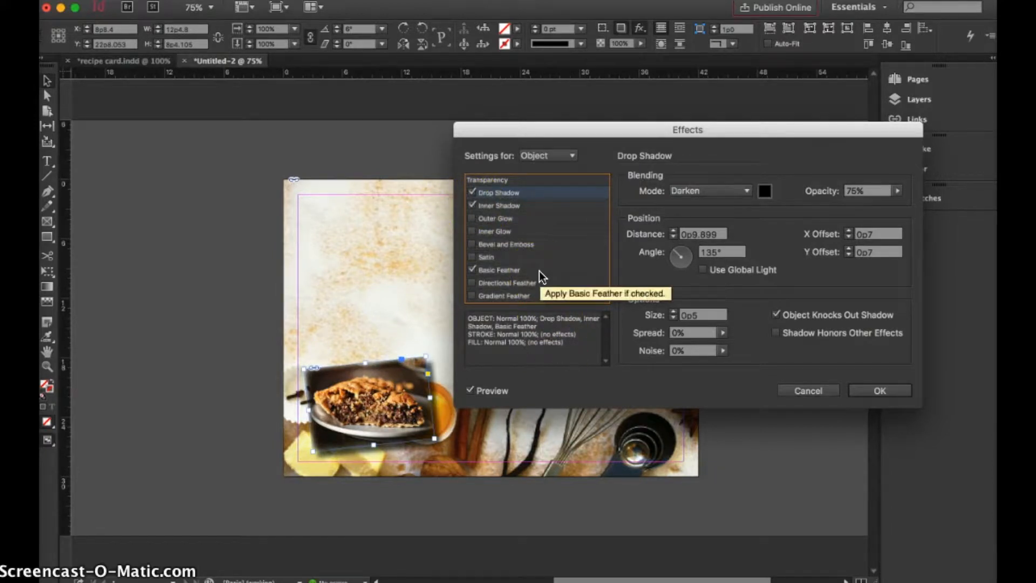
left_click(897, 390)
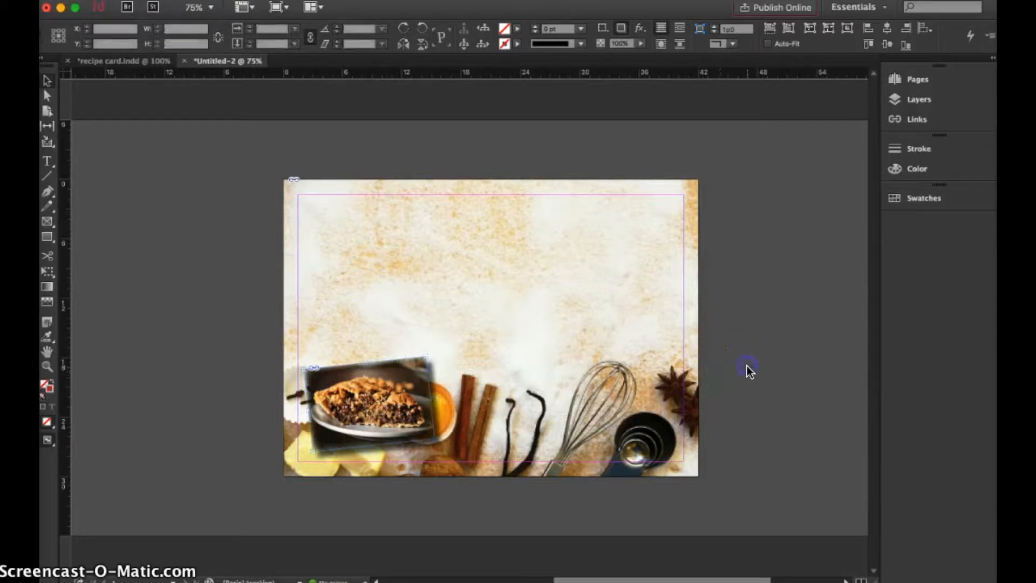
Create a text frame reading "Toll House Cookie Pie" between the side margins along the top margin and shrink its height to fit the text.
left_click(47, 161)
left_click_drag(298, 196, 683, 239)
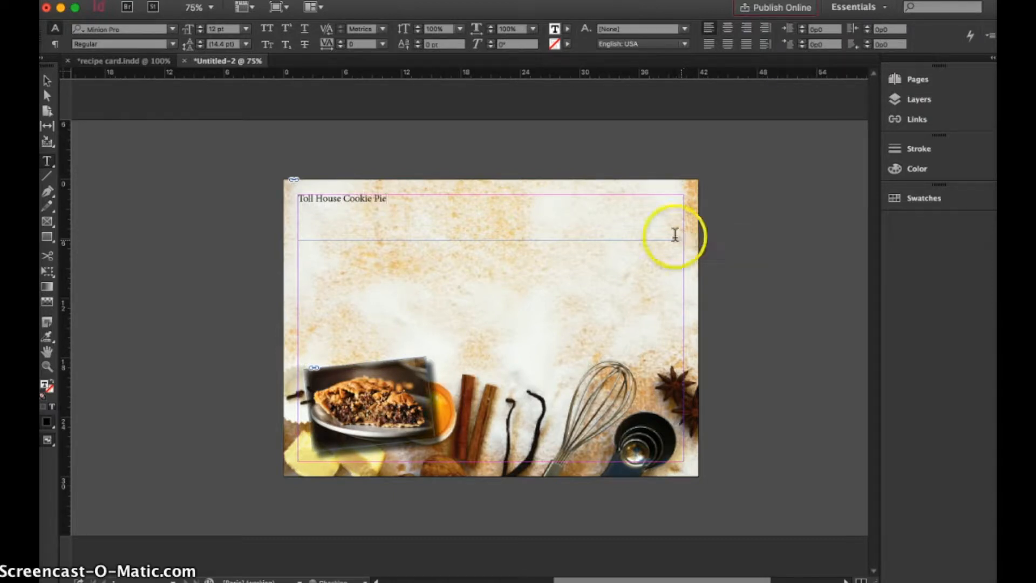
left_click(46, 81)
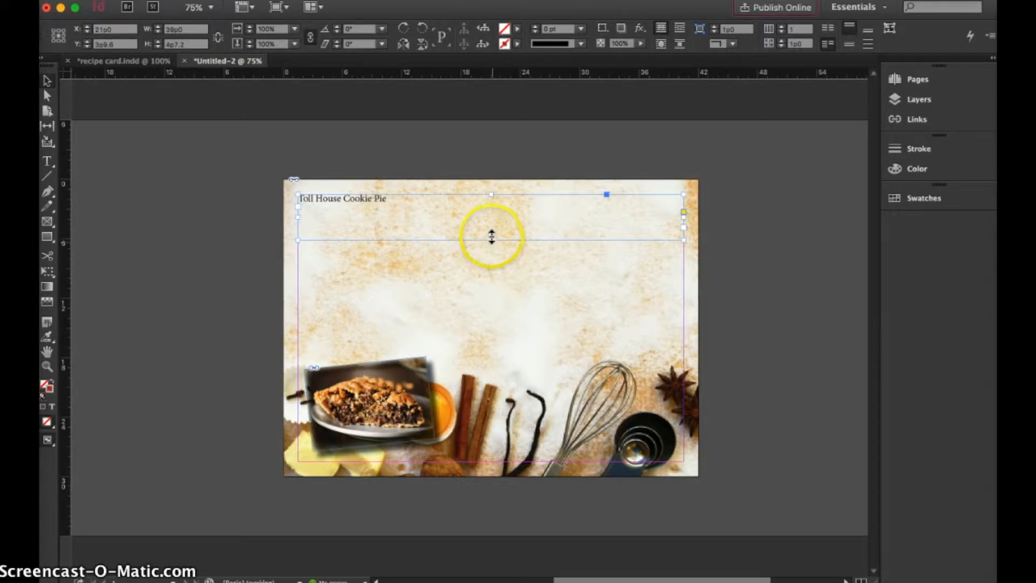
left_click(492, 242)
double_click(390, 196)
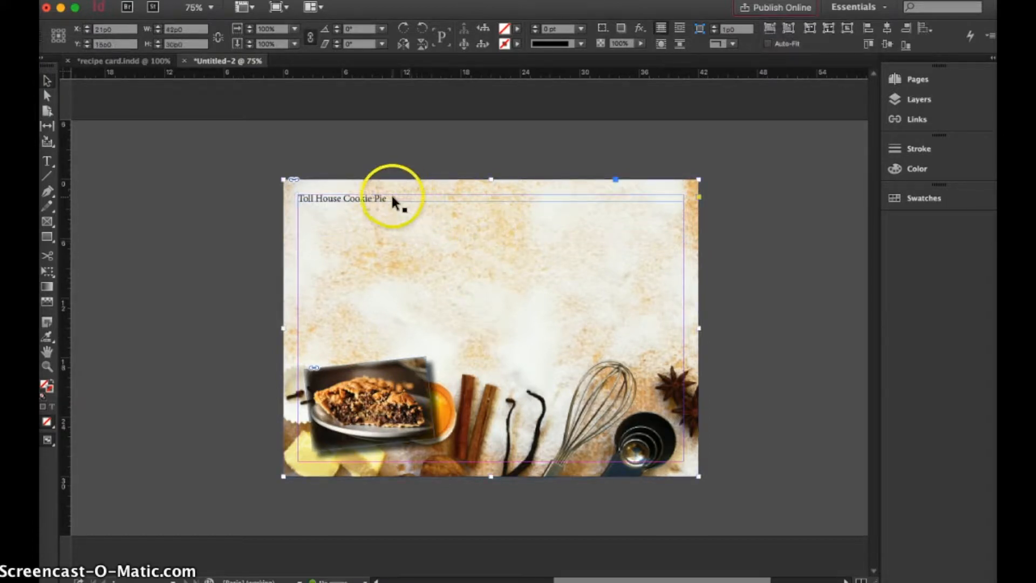
double_click(378, 198)
triple_click(377, 198)
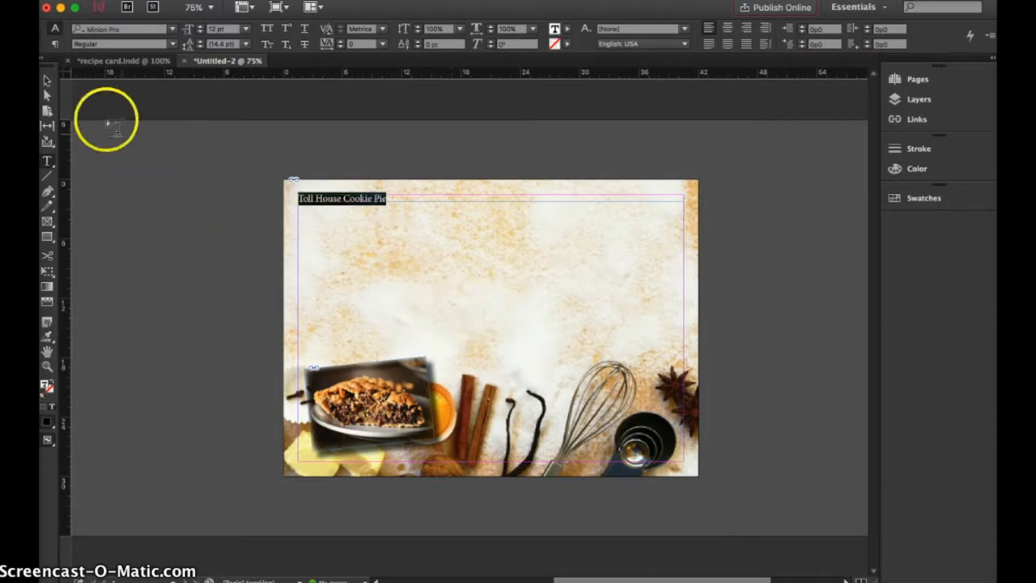
left_click(47, 80)
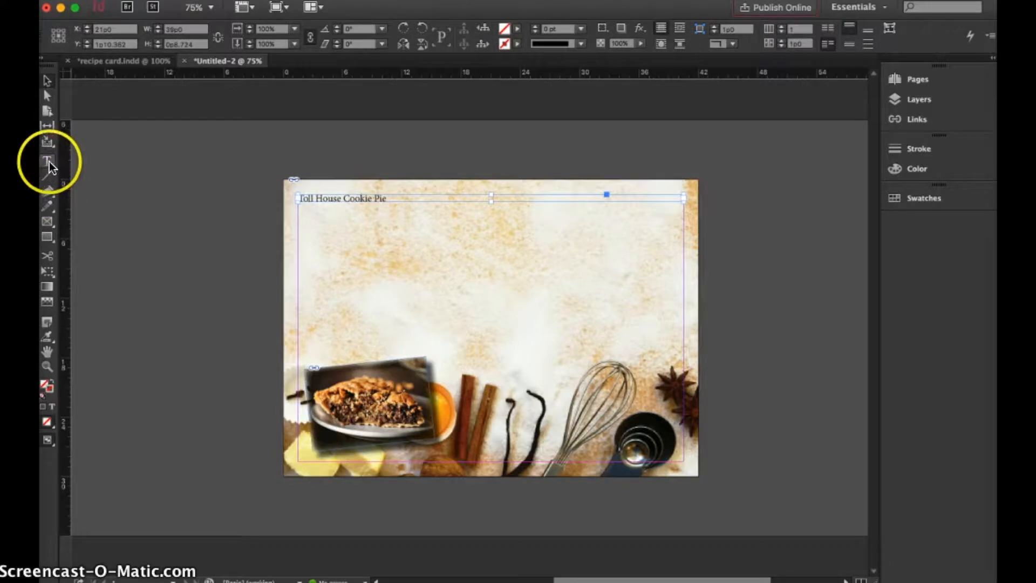
left_click(187, 276)
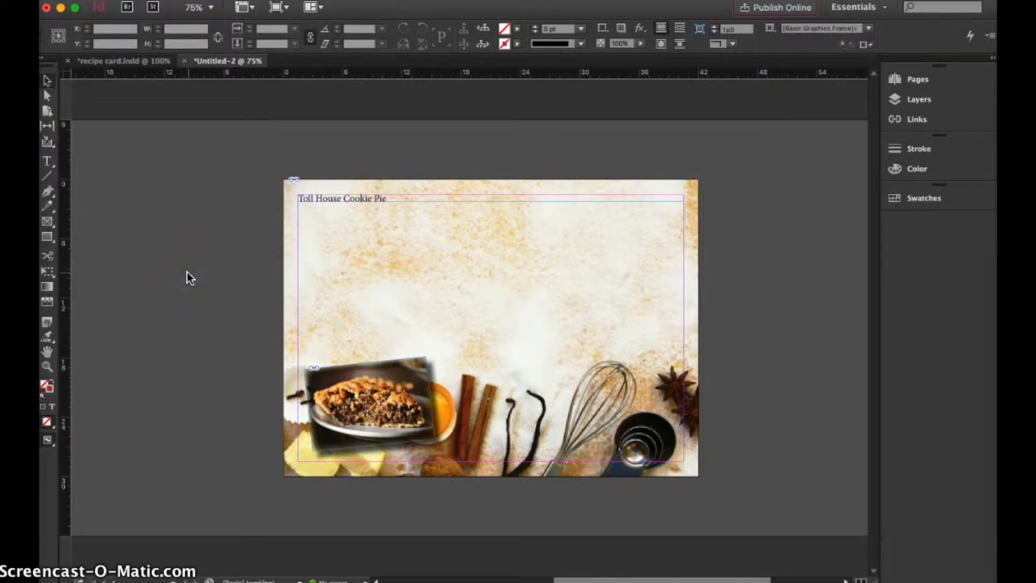
Switch to Microsoft Word to look over the TOLL HOUSE Cookie Pie recipe document and return to InDesign.
left_click(95, 0)
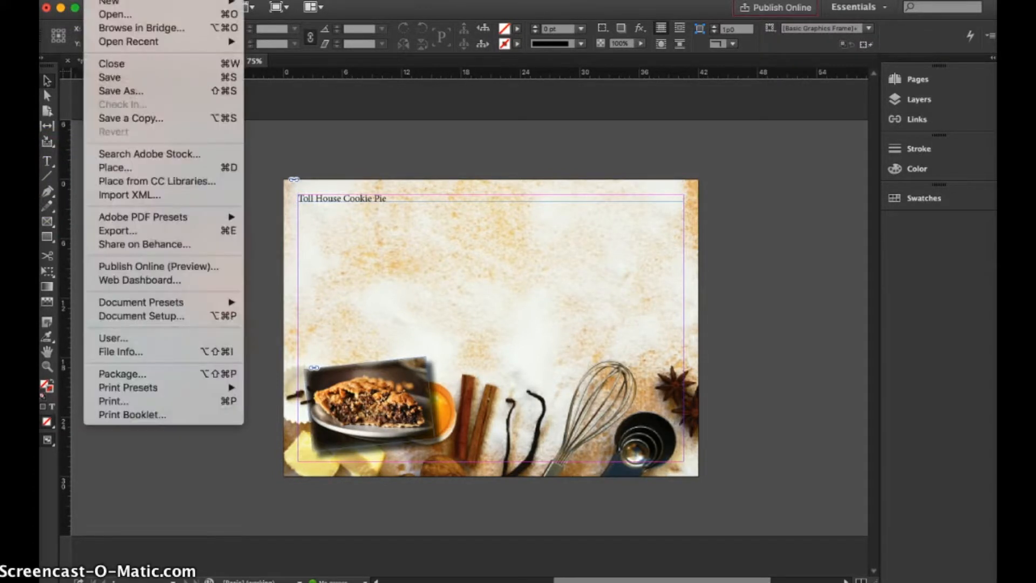
left_click(386, 458)
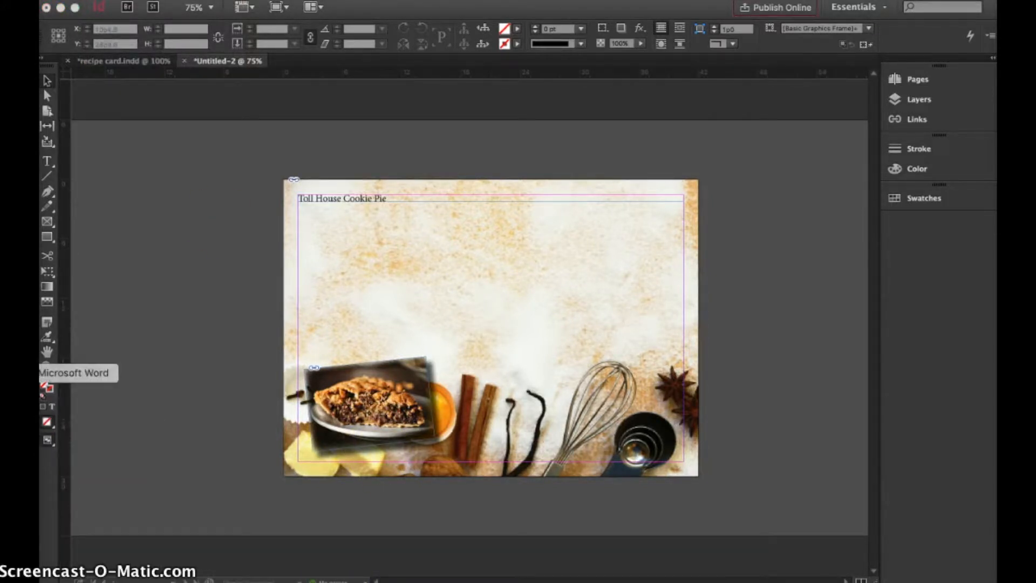
left_click(32, 372)
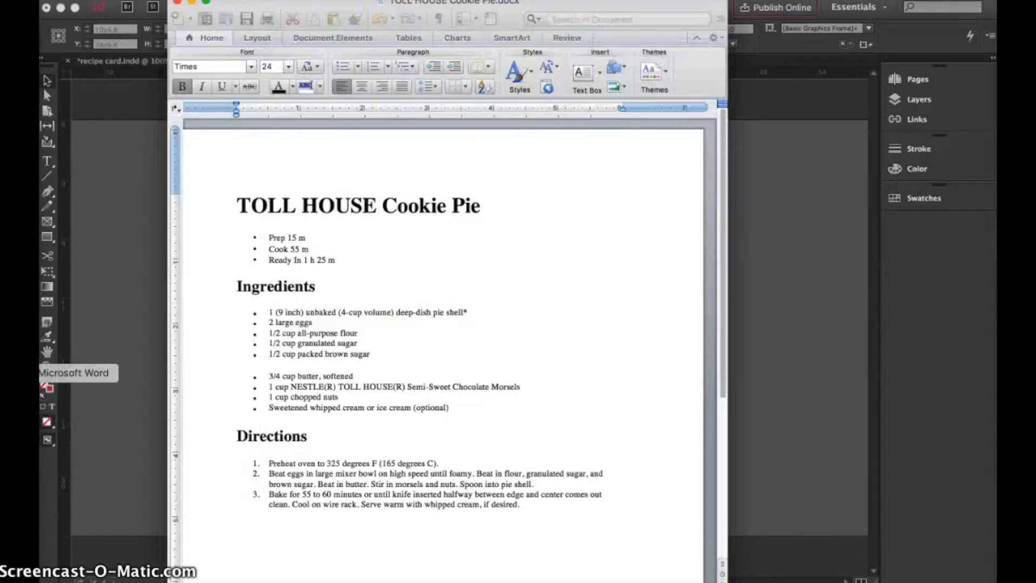
left_click(112, 363)
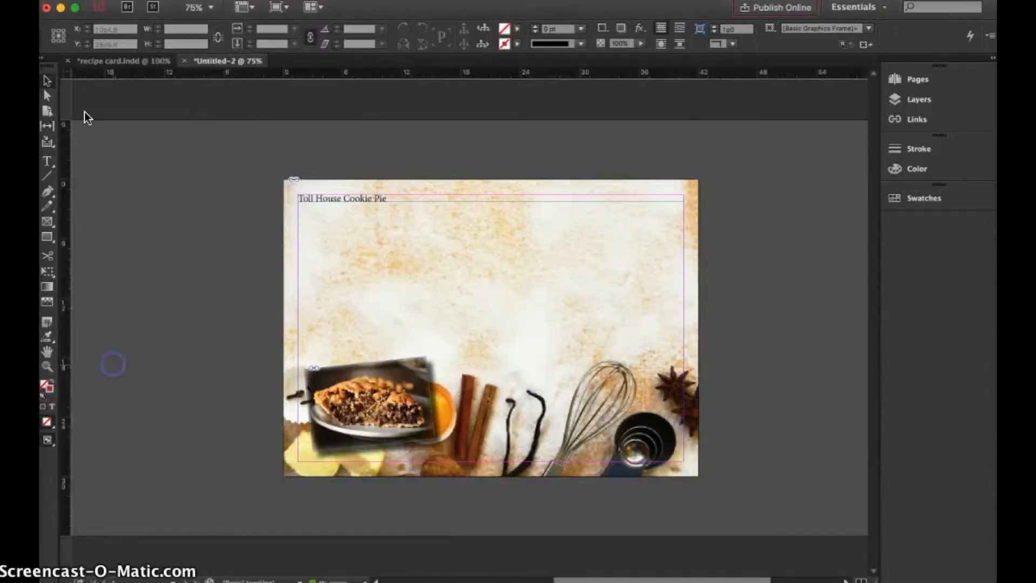
Place the TOLL HOUSE Cookie Pie Word document with styles and formatting removed, starting at the left margin below the title.
left_click(94, 0)
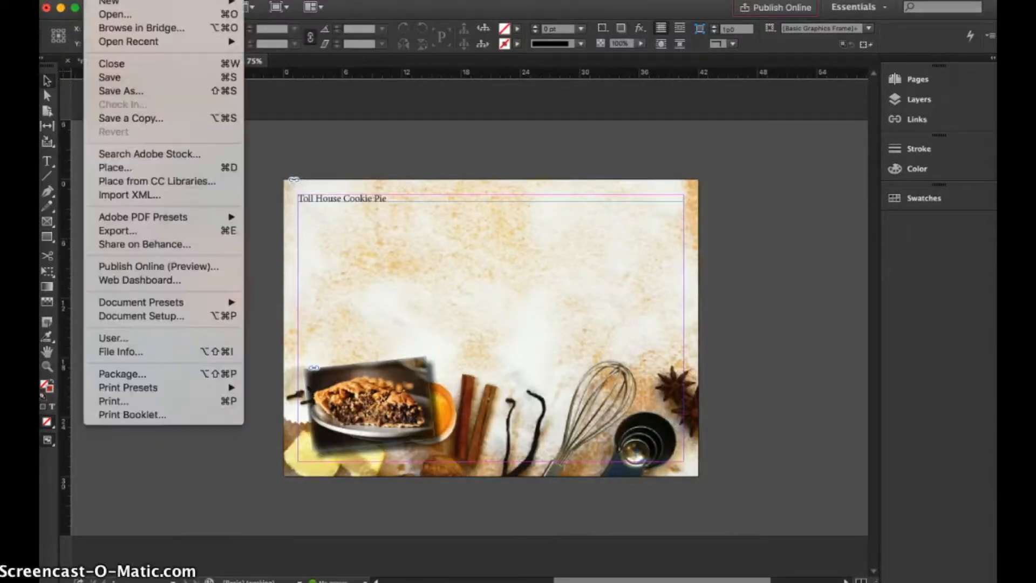
left_click(114, 167)
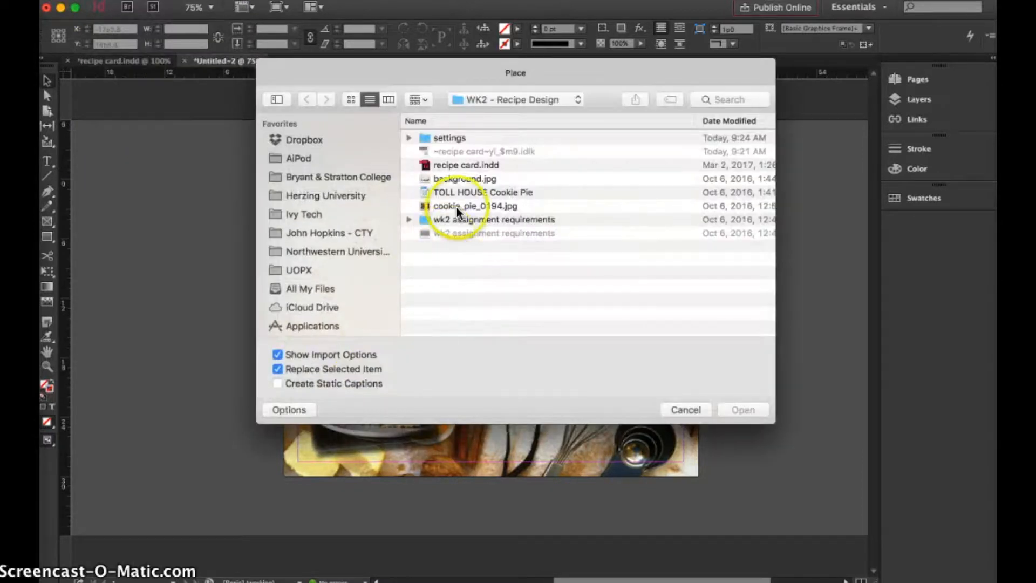
left_click(455, 192)
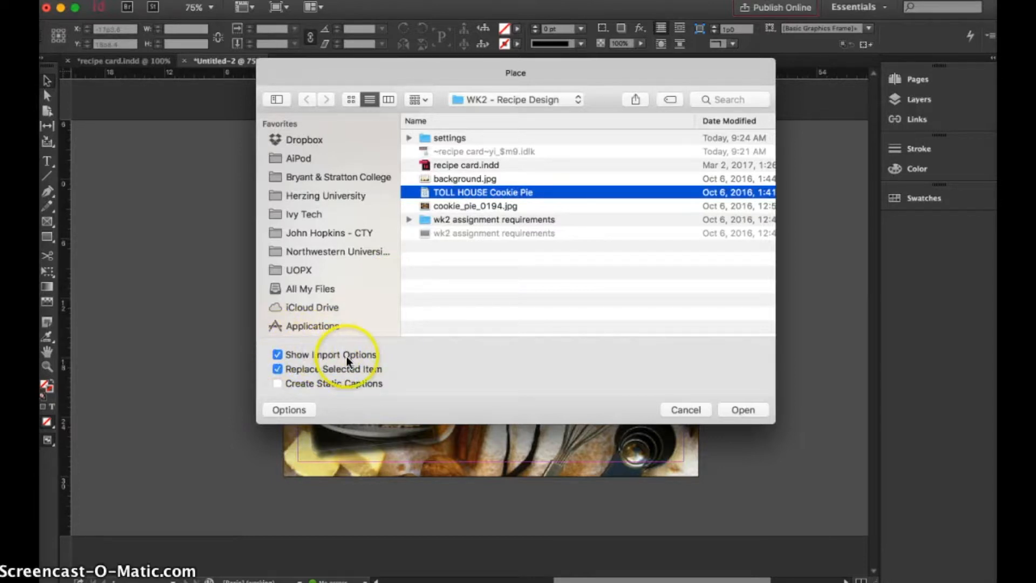
left_click(738, 407)
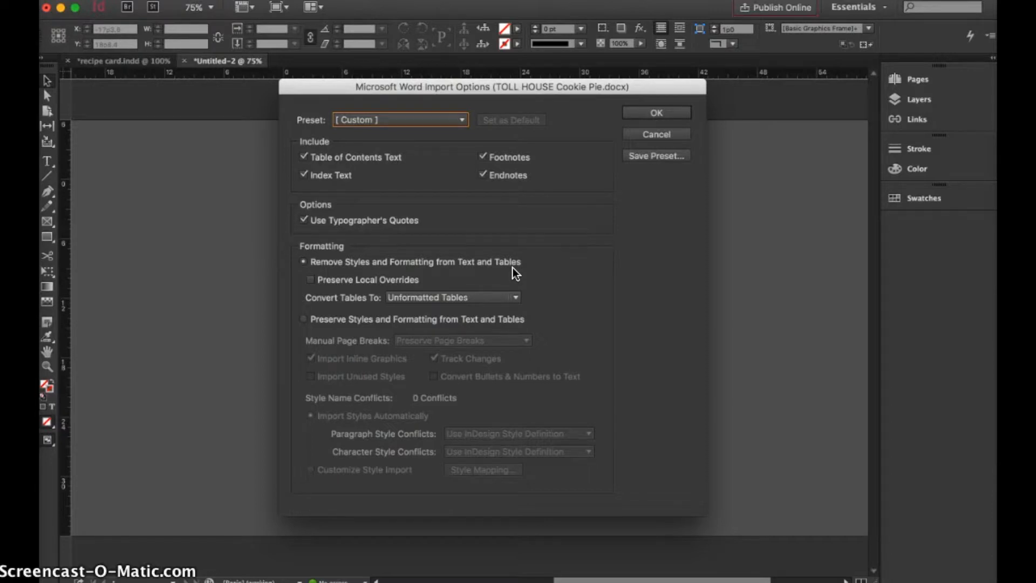
left_click(653, 113)
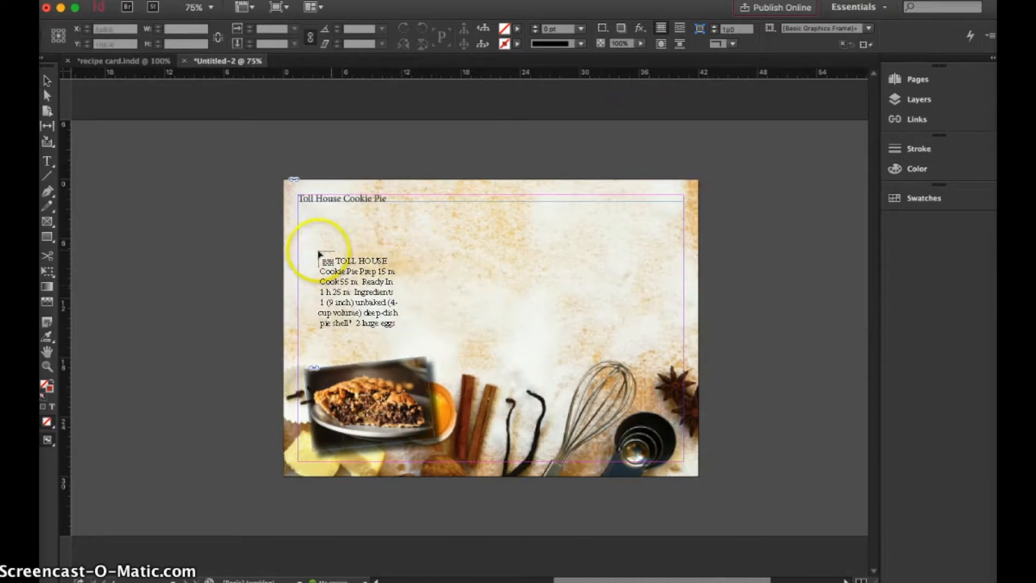
left_click(296, 228)
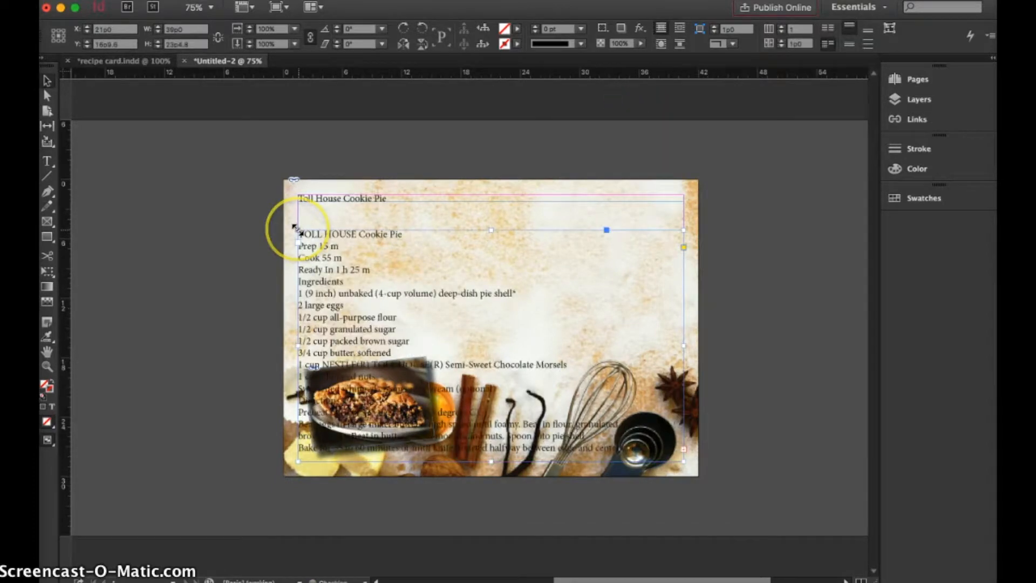
Move the recipe text frame up close beneath the title and delete its duplicate "TOLL HOUSE Cookie Pie" line.
left_click_drag(347, 295, 348, 291)
double_click(401, 210)
left_click_drag(402, 211, 285, 218)
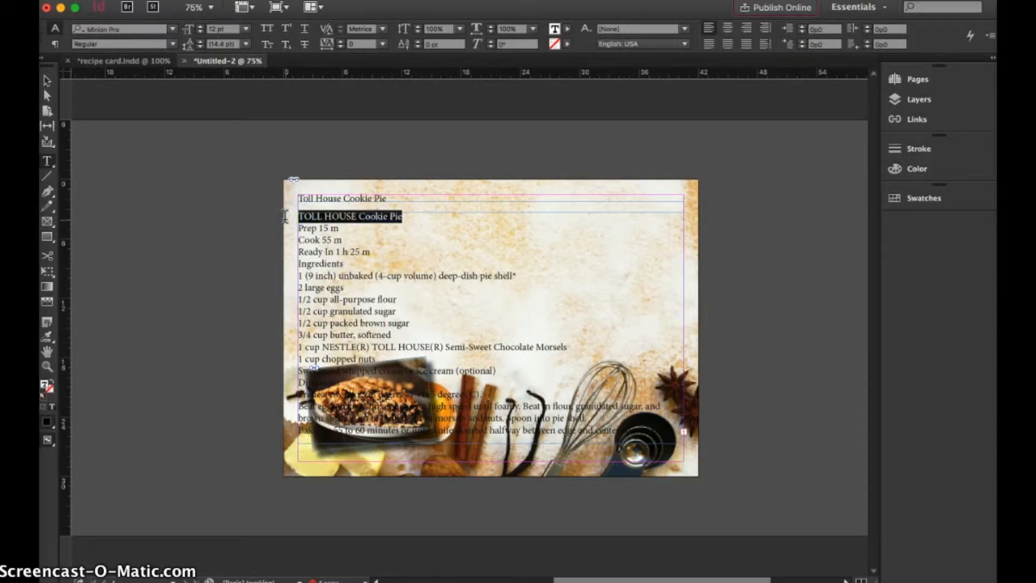
key("BackSpace")
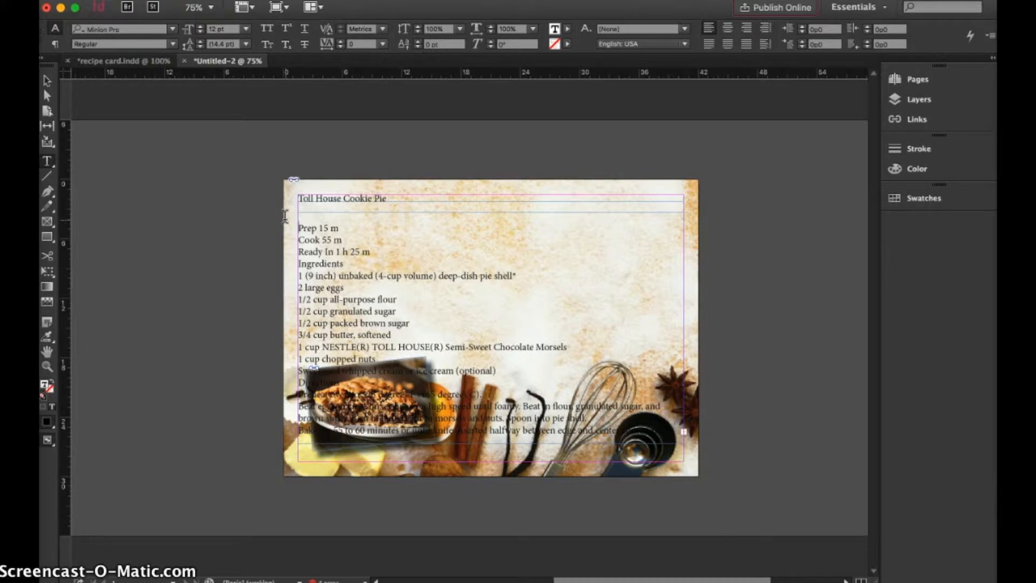
key("BackSpace")
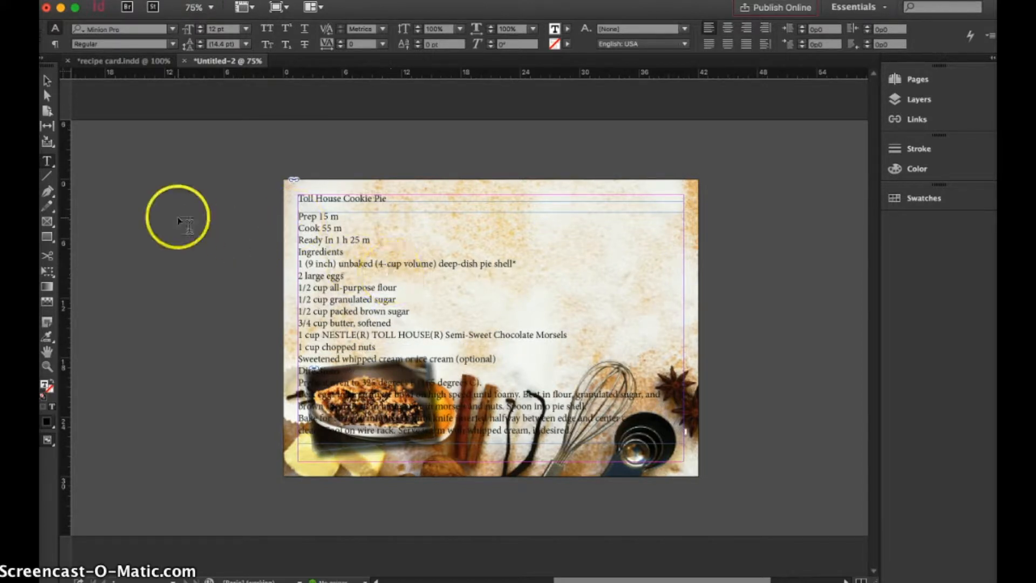
Shorten the recipe text frame to end just above the pie photo and set it to 2 columns.
left_click(46, 80)
left_click_drag(491, 444, 495, 356)
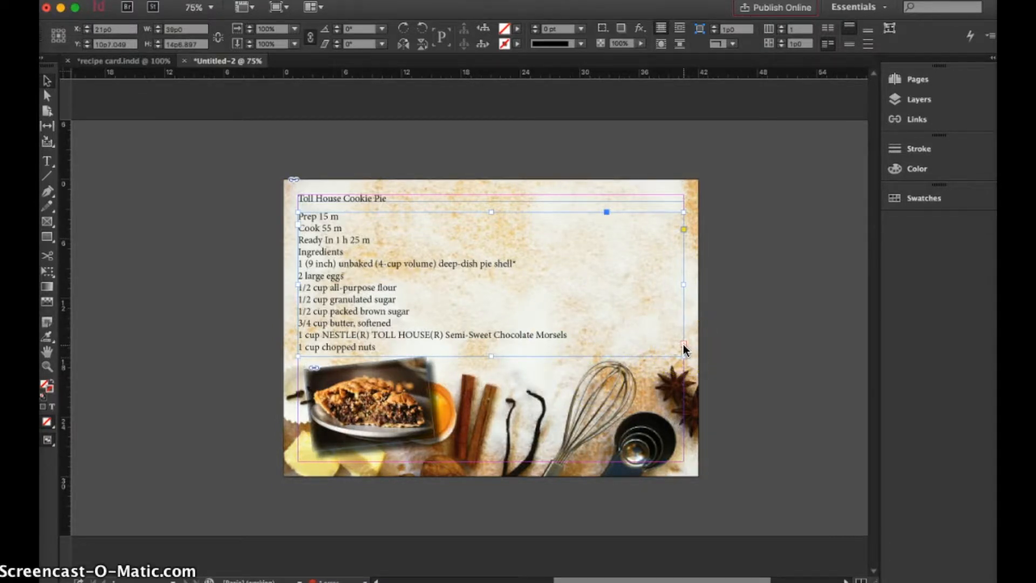
right_click(361, 310)
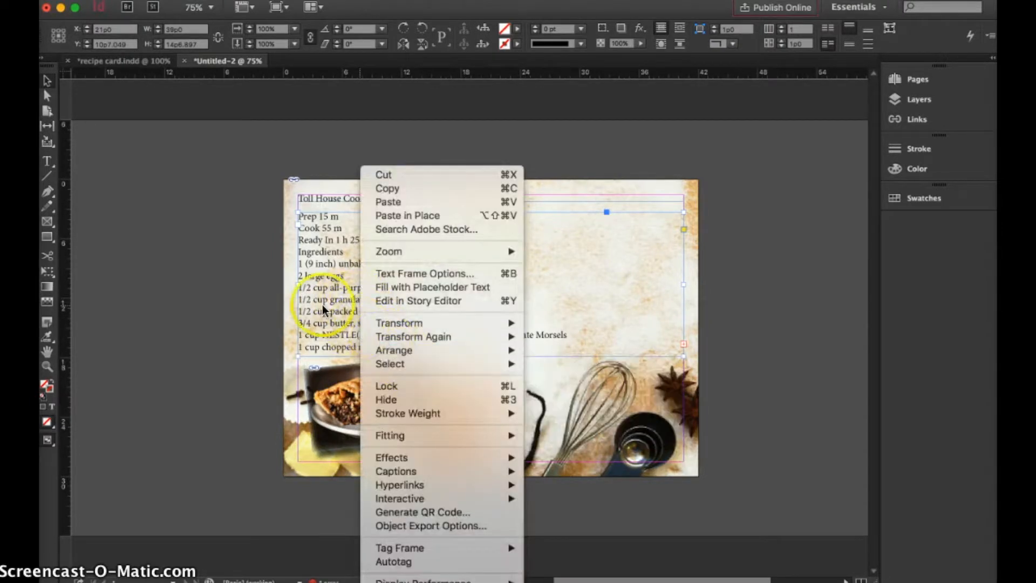
left_click(396, 274)
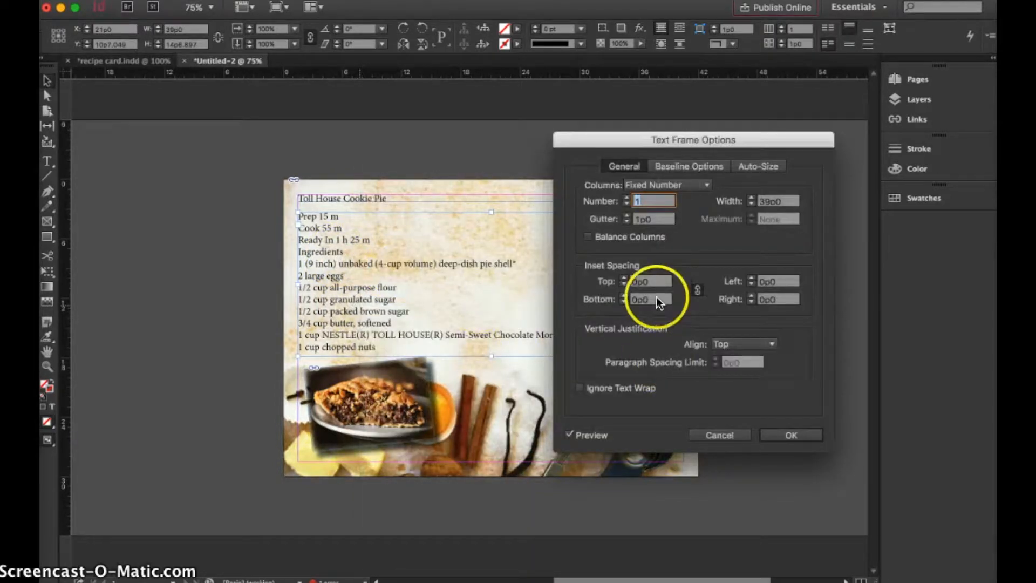
left_click(625, 197)
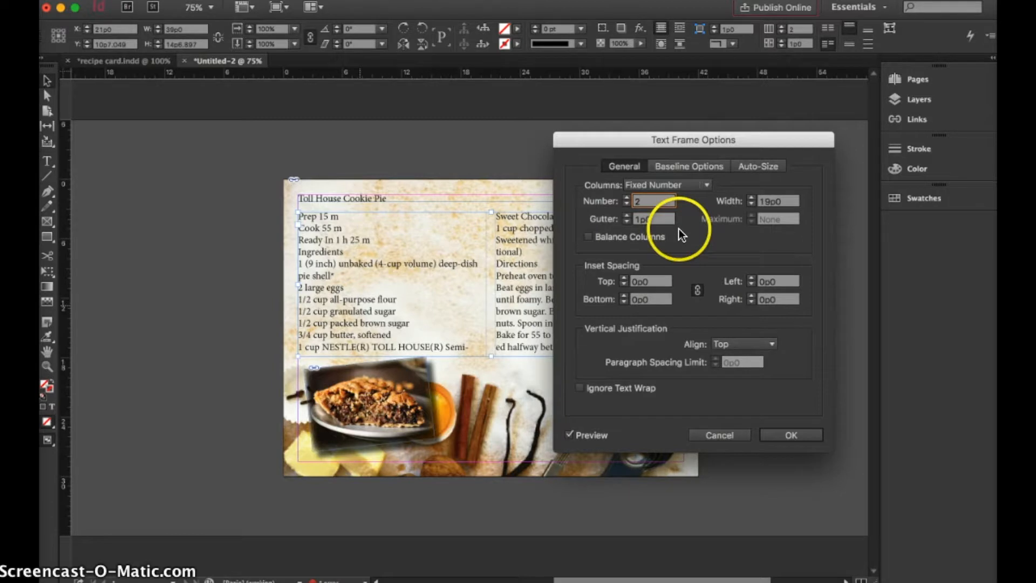
left_click(791, 435)
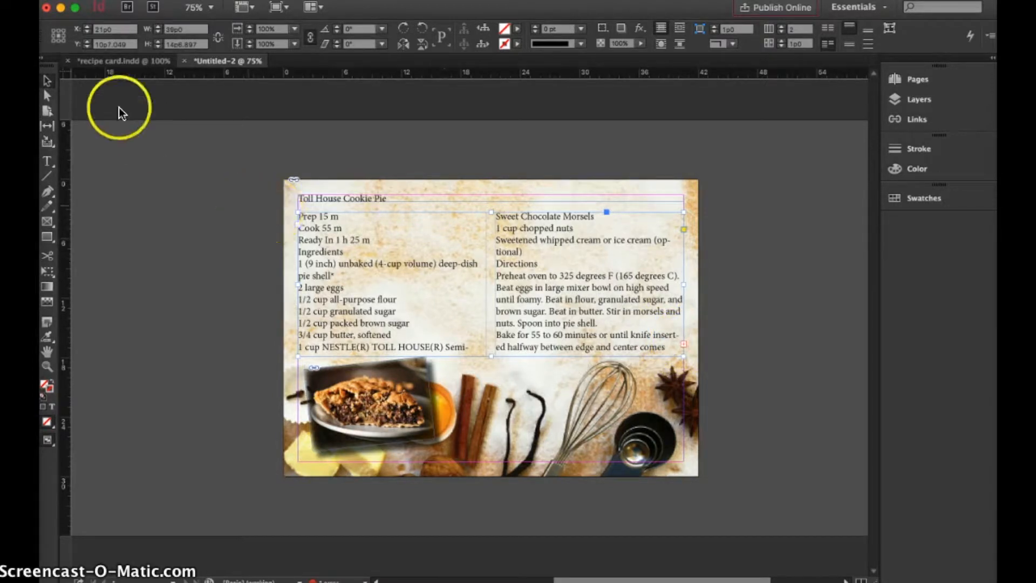
left_click(492, 426)
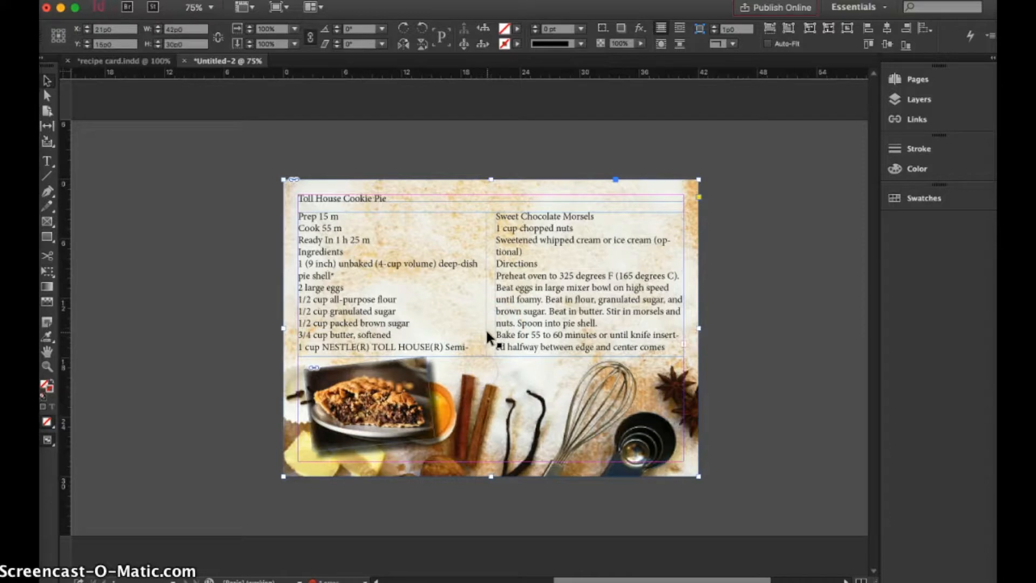
left_click(486, 340)
left_click(386, 184)
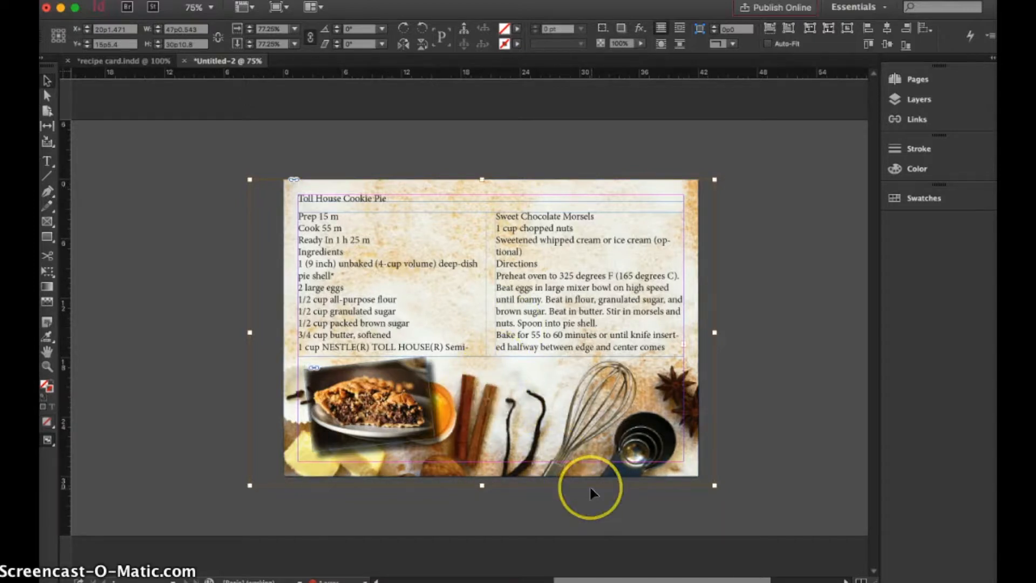
left_click(326, 282)
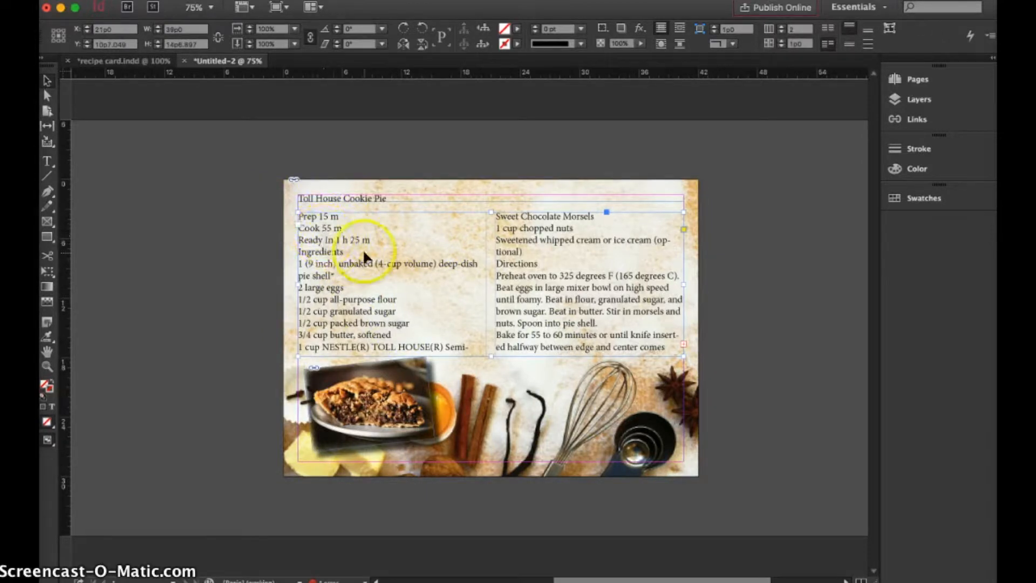
double_click(370, 237)
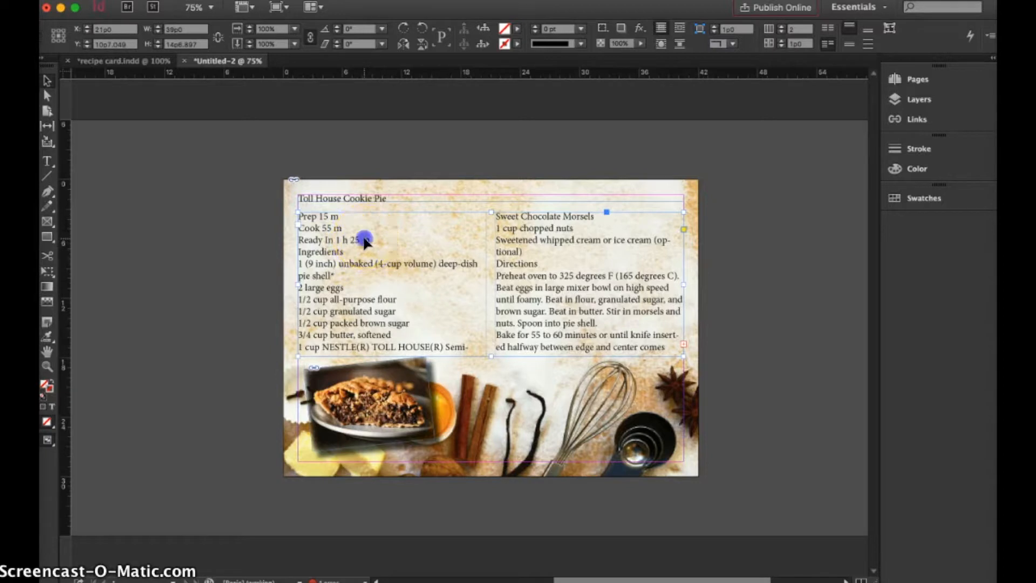
left_click_drag(373, 238, 291, 210)
key("BackSpace")
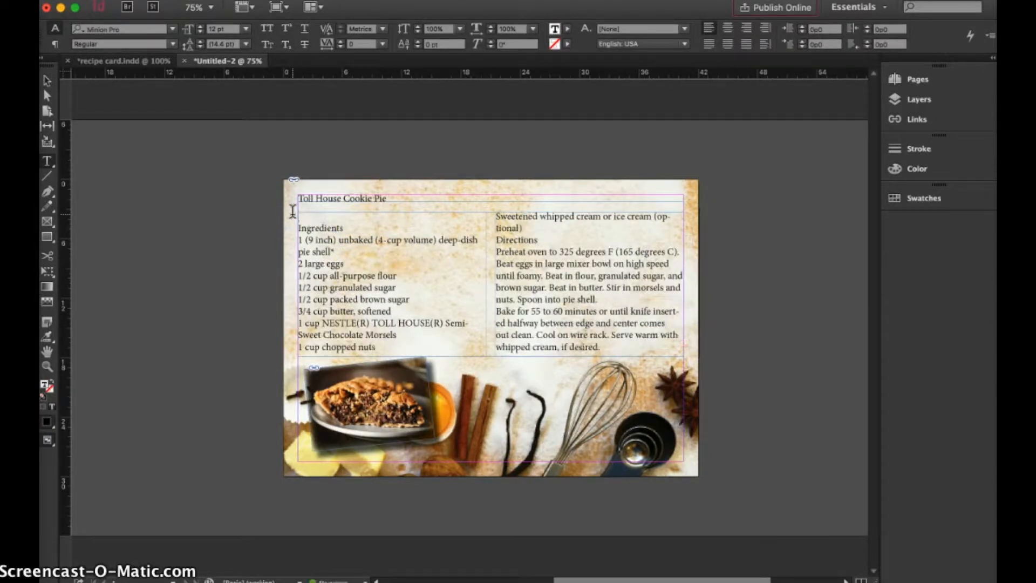
key("Delete")
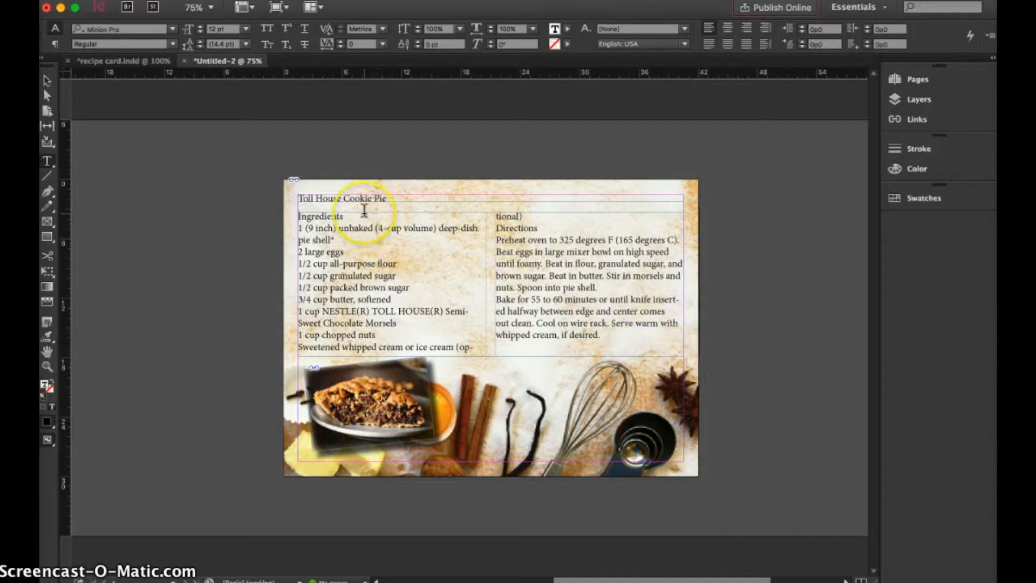
key("super+z")
key("super+z")
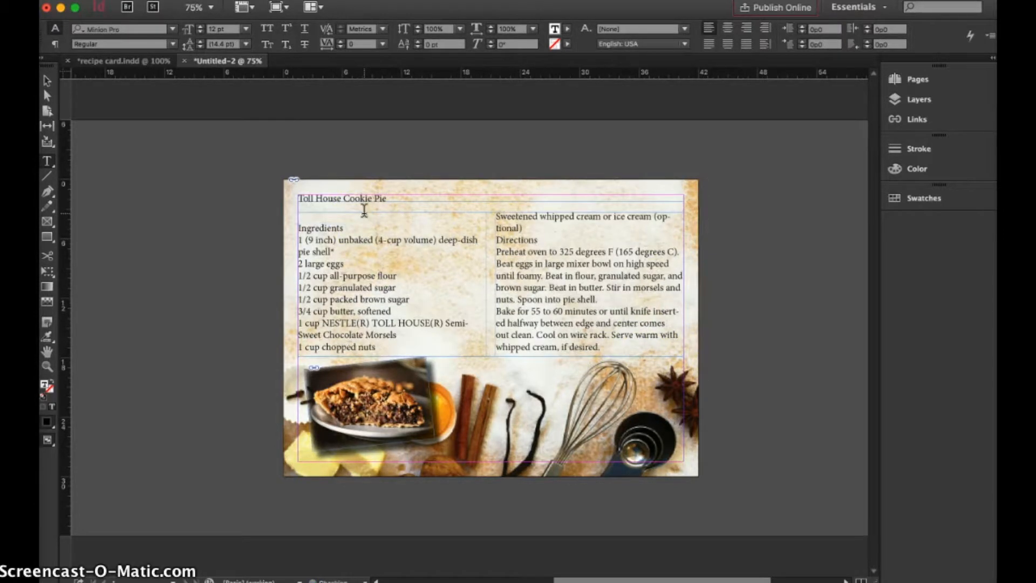
Join the Prep, Cook and Ready In lines into a single line with "•" bullets separating the times.
left_click(300, 227)
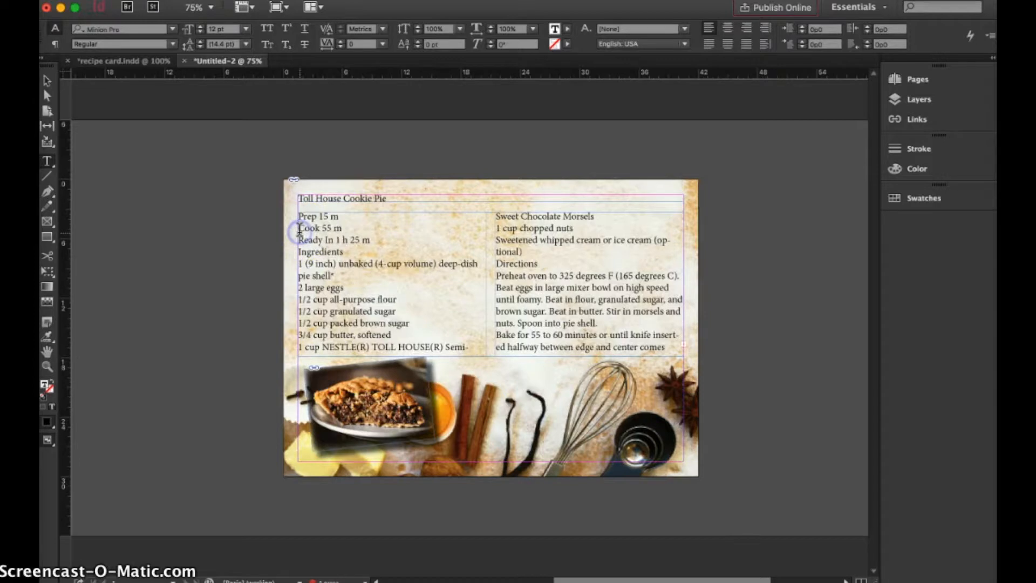
key("BackSpace")
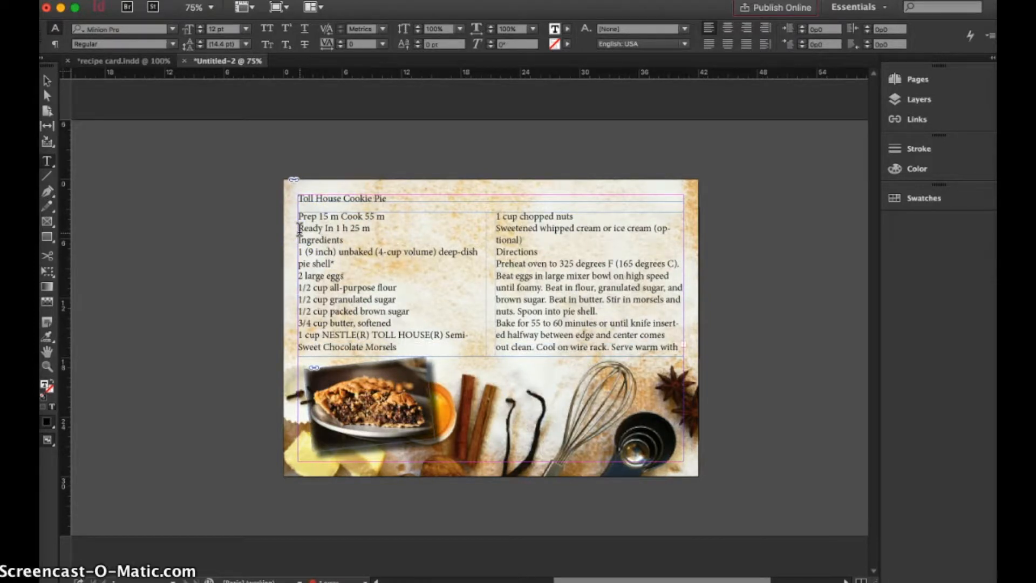
type("•")
left_click(300, 227)
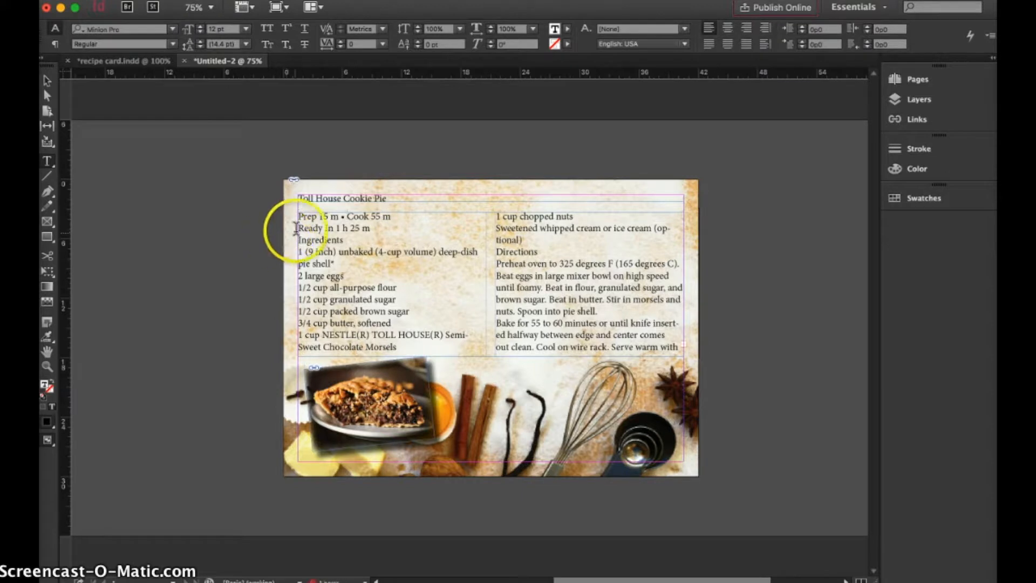
key("BackSpace")
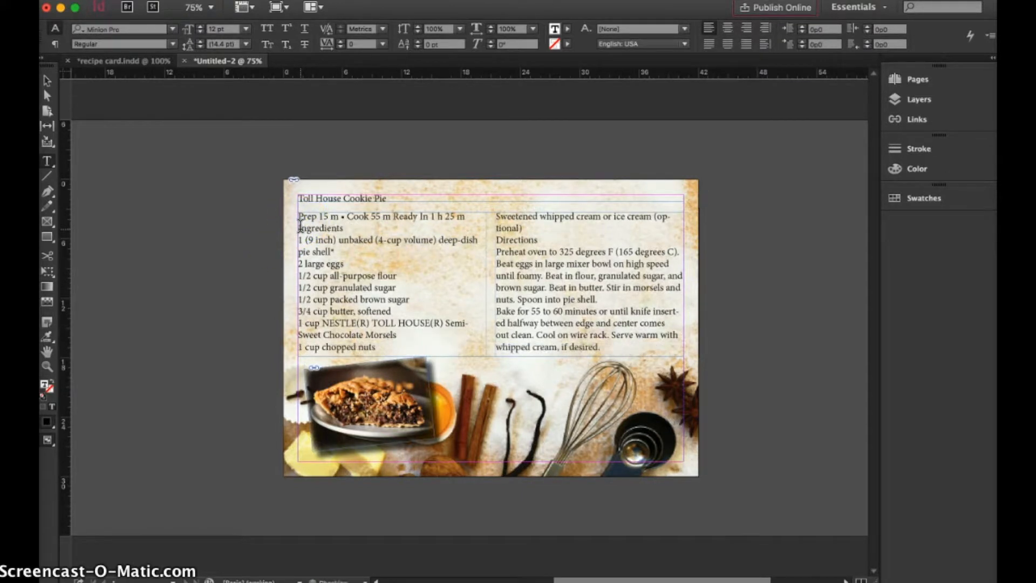
type("•")
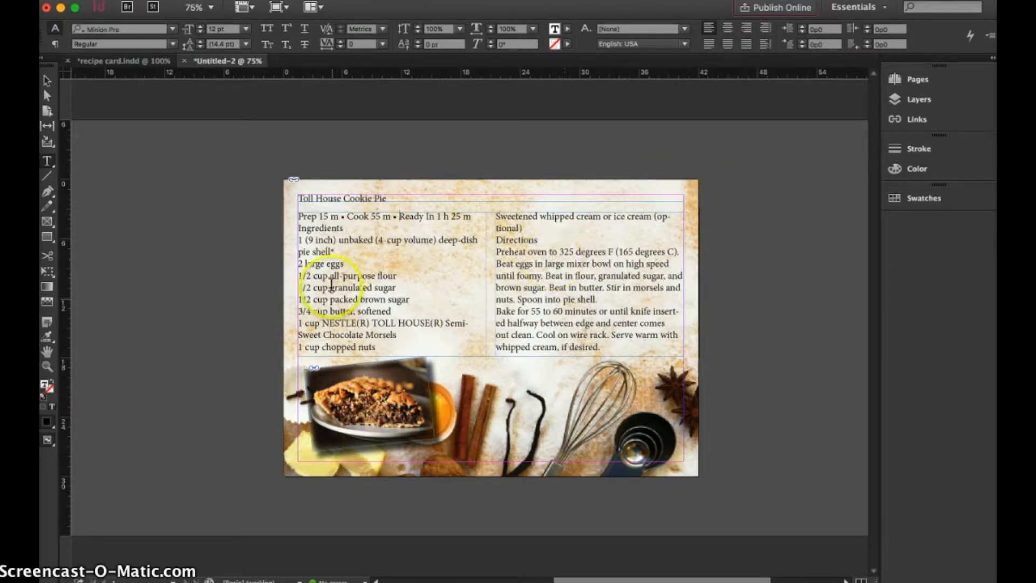
With nothing selected, create a new character style named "Recipe Title".
left_click(842, 92)
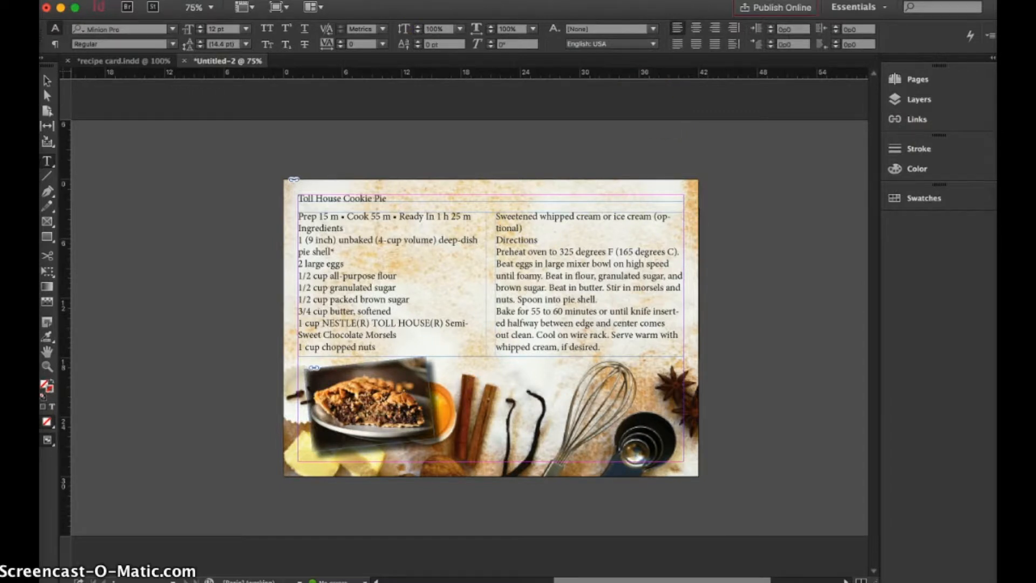
left_click(367, 0)
mouse_move(413, 268)
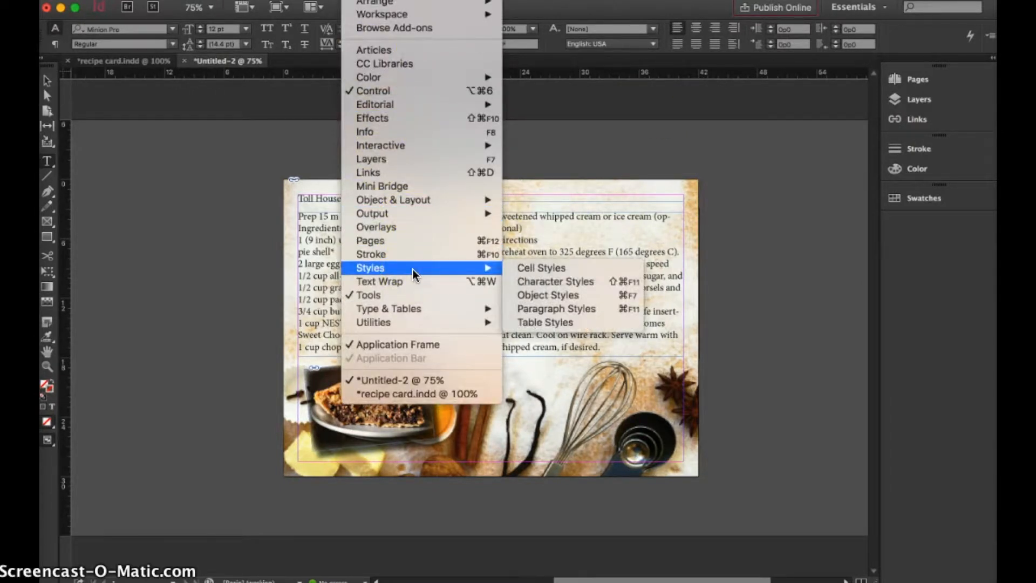
left_click(592, 288)
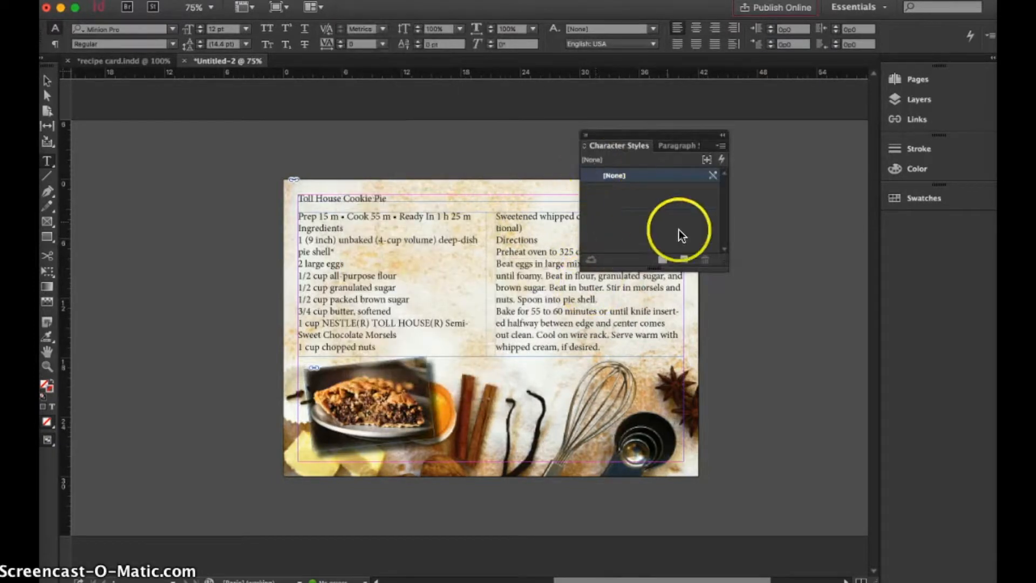
left_click(683, 262)
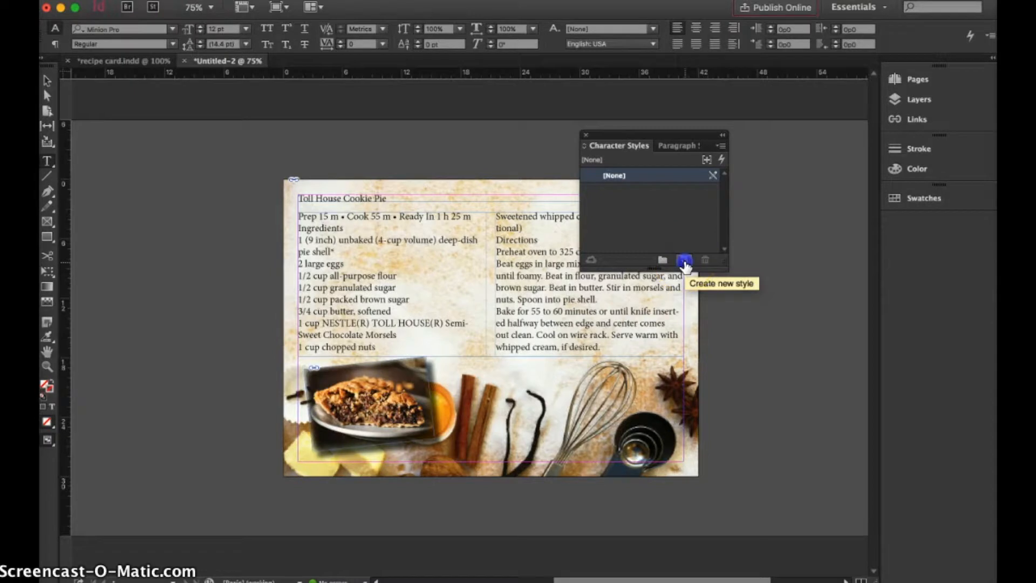
double_click(627, 187)
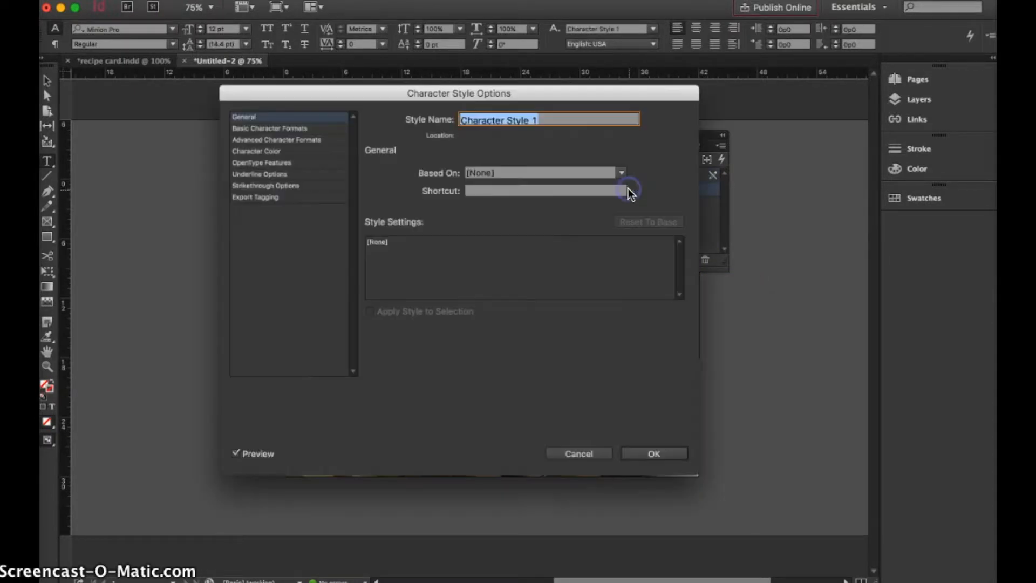
type("Rece")
key("BackSpace")
type("ipe Title")
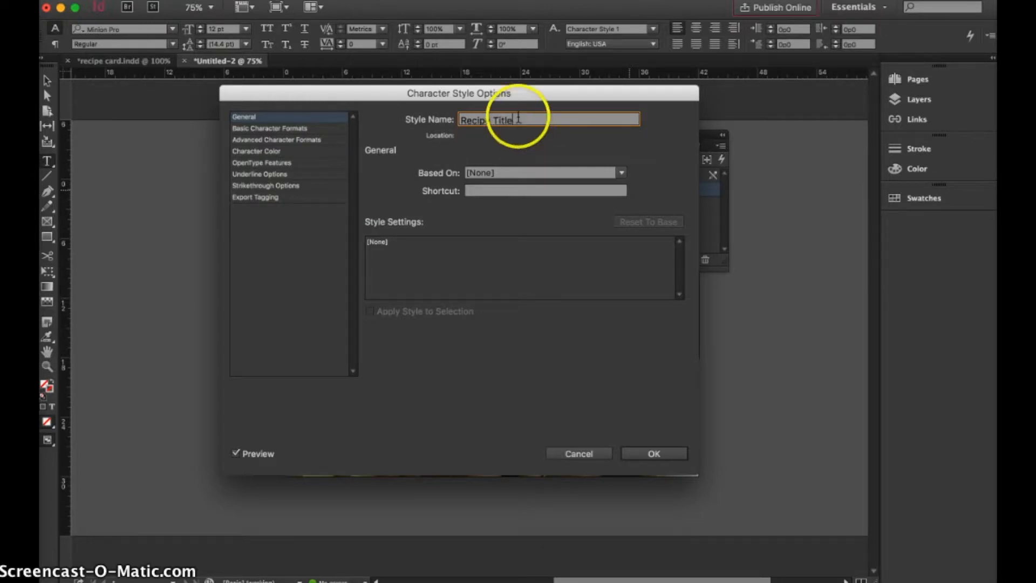
Set the Recipe Title style's font to End of the dream Regular at 18 pt.
left_click(287, 128)
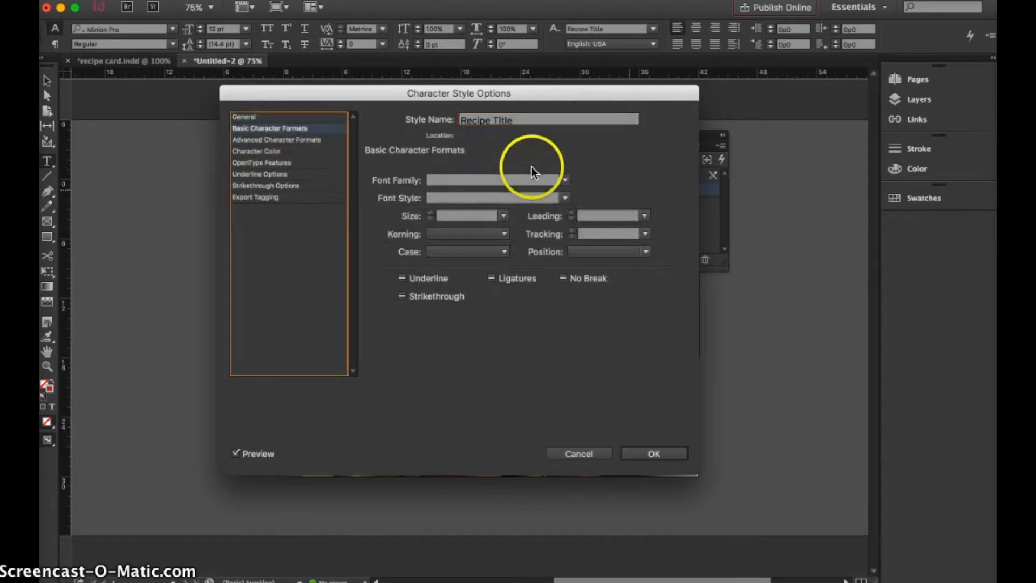
left_click(565, 180)
left_click(548, 196)
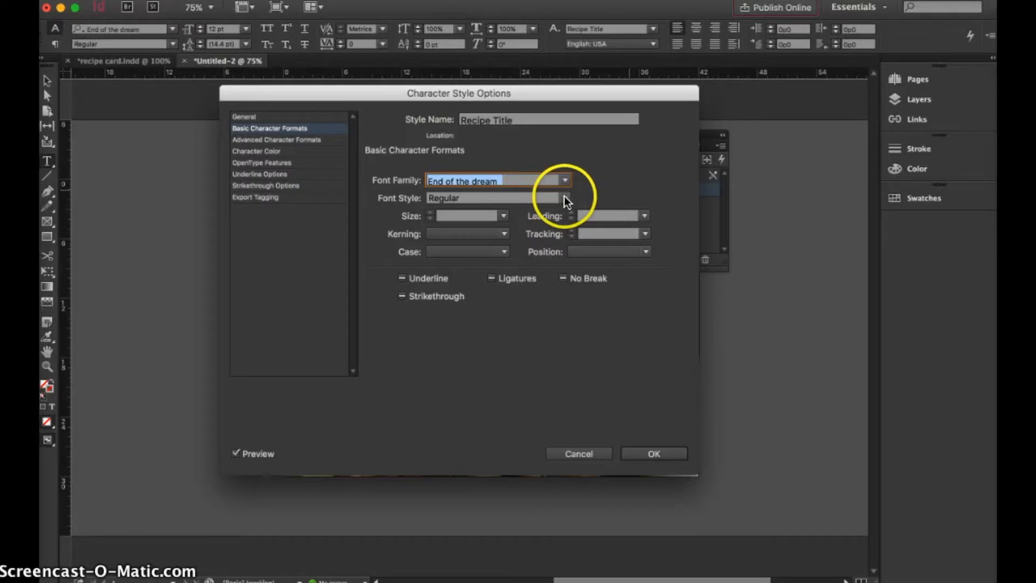
left_click(564, 198)
left_click(564, 198)
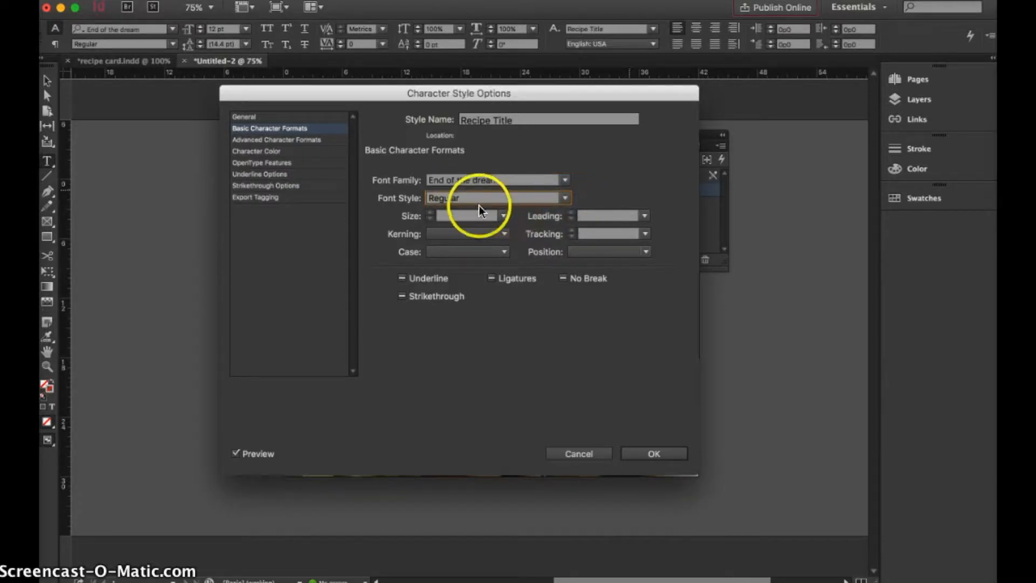
left_click(503, 215)
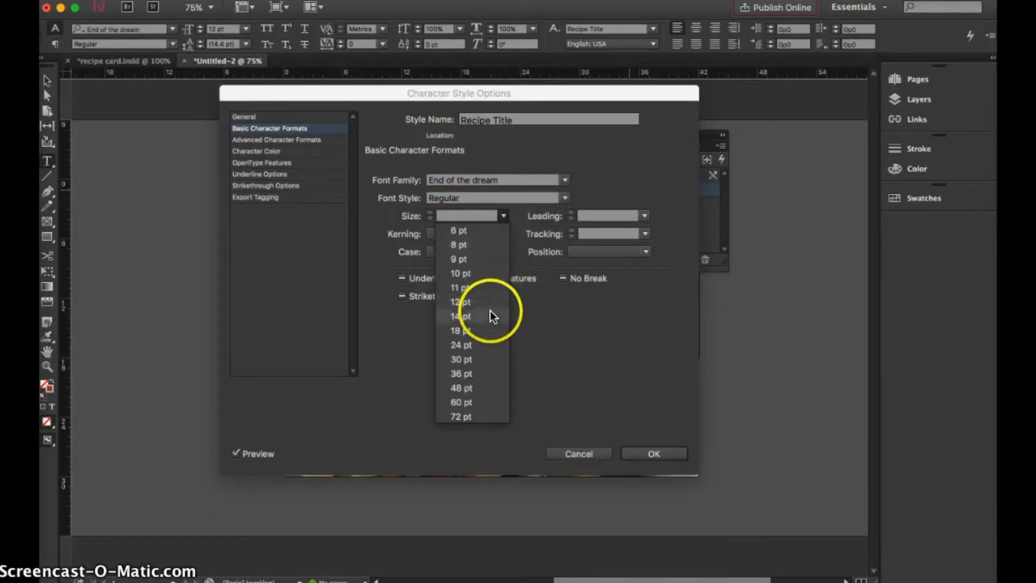
left_click(490, 328)
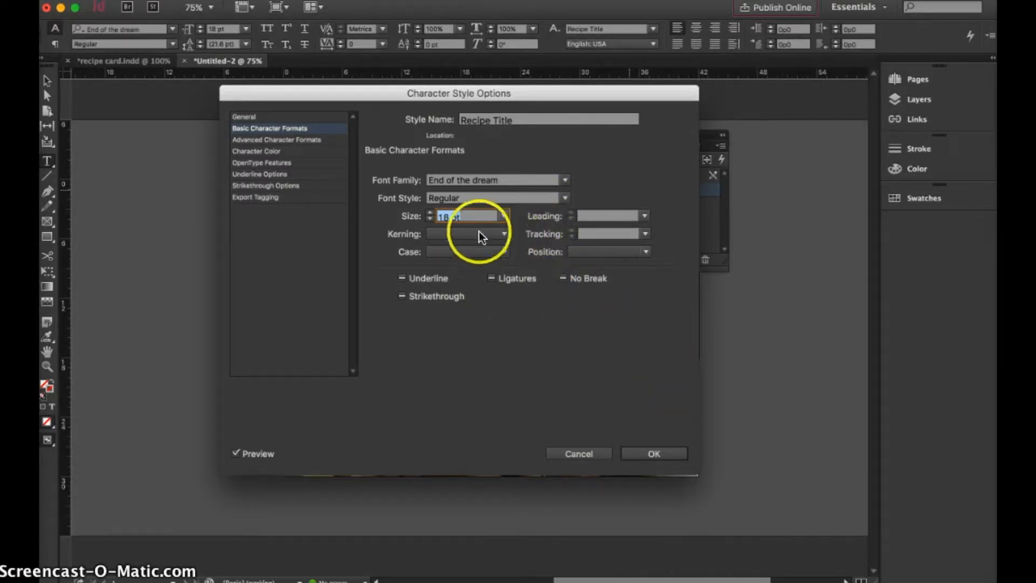
Set the Recipe Title style's character color to the blue C=100 M=90 Y=10 K=0 swatch and save the style.
left_click(279, 151)
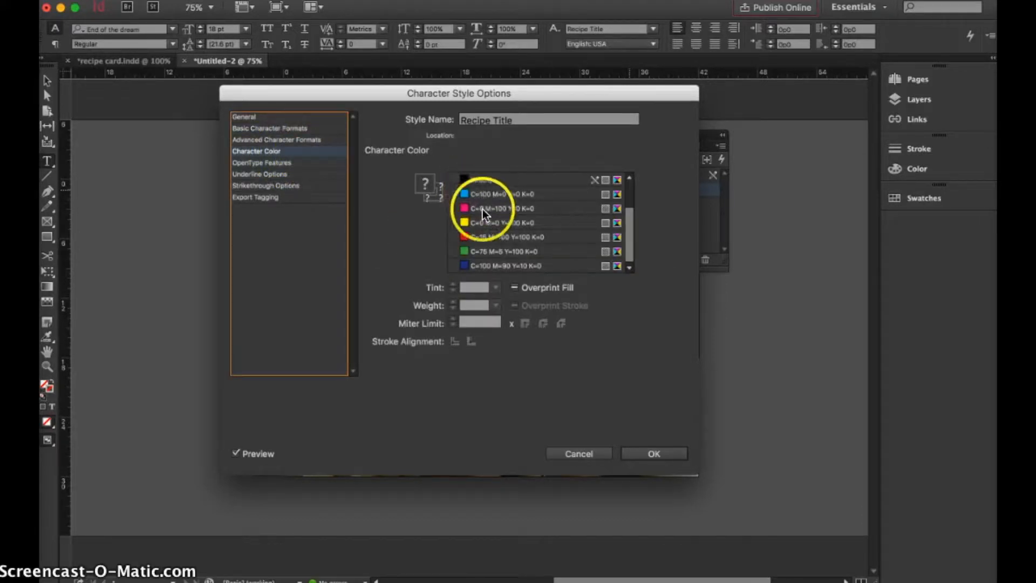
left_click(485, 264)
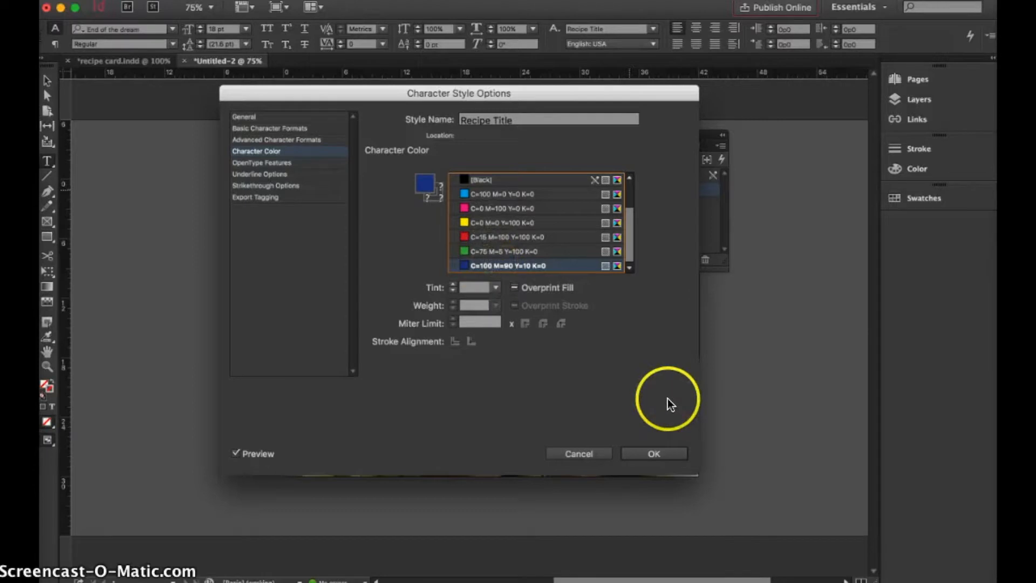
double_click(419, 183)
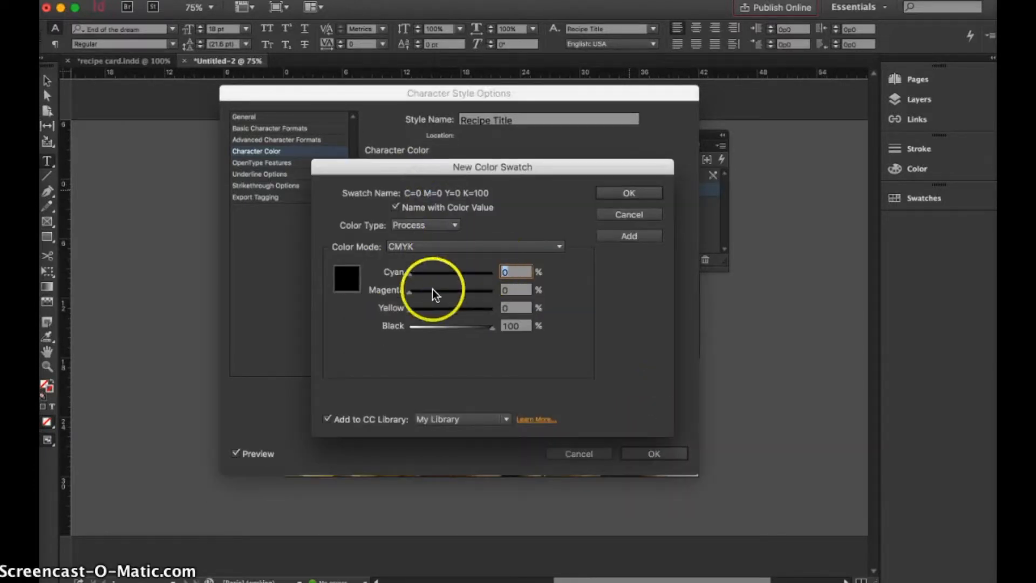
left_click(637, 217)
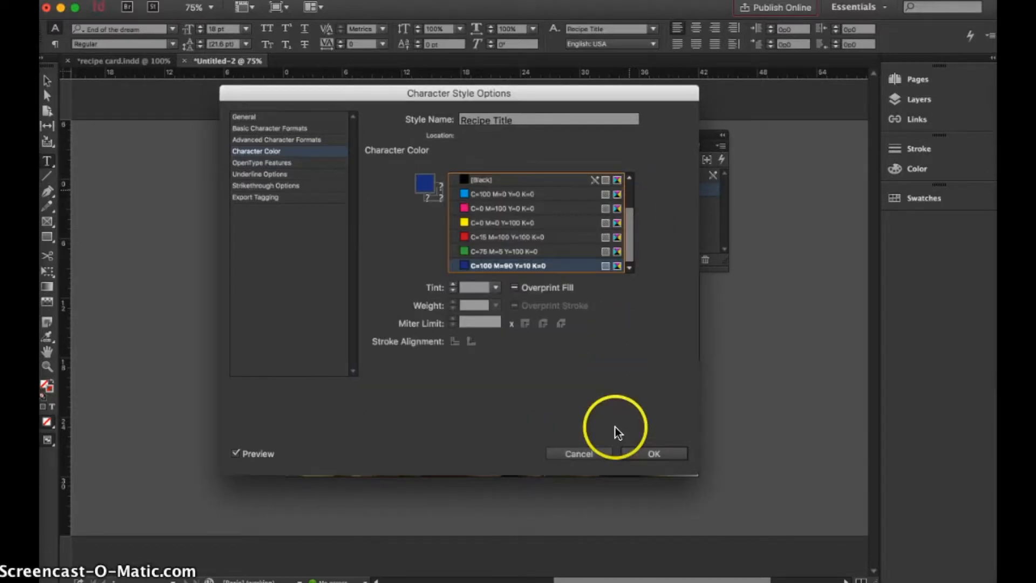
left_click(657, 451)
Apply the Recipe Title character style to the "Toll House Cookie Pie" title and move the floating styles window off the card.
left_click(356, 197)
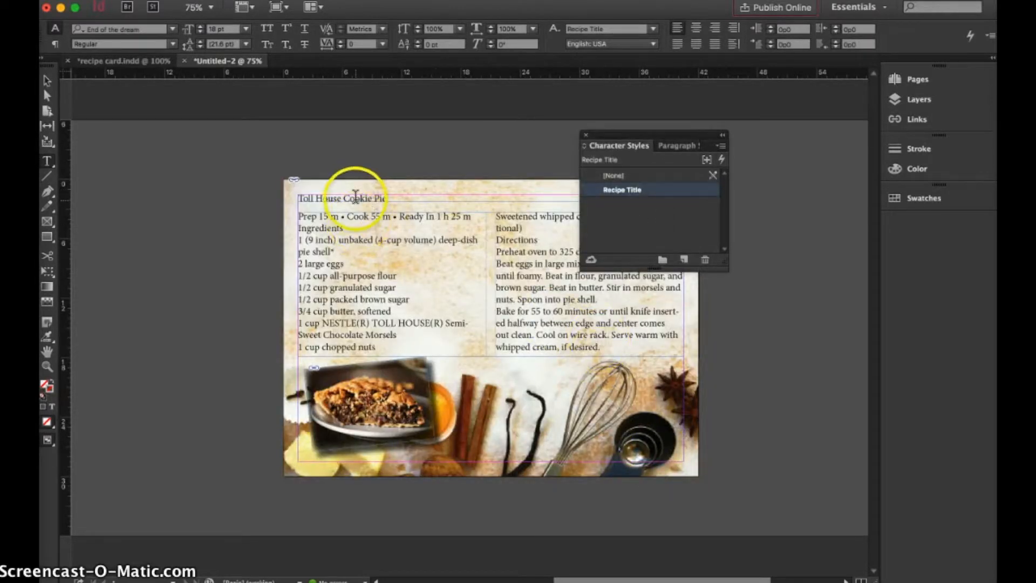
triple_click(385, 197)
left_click(617, 190)
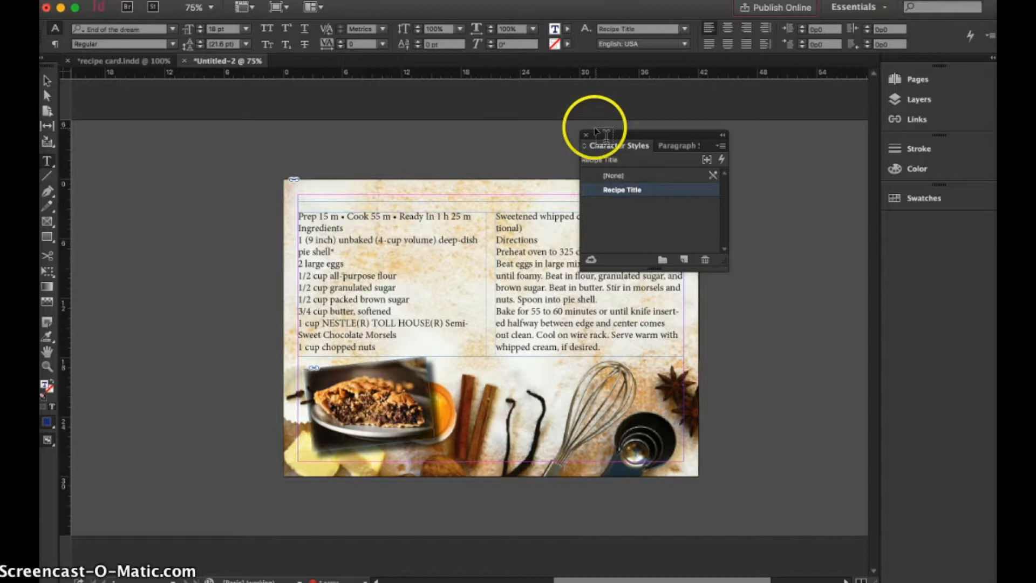
left_click_drag(598, 135, 755, 145)
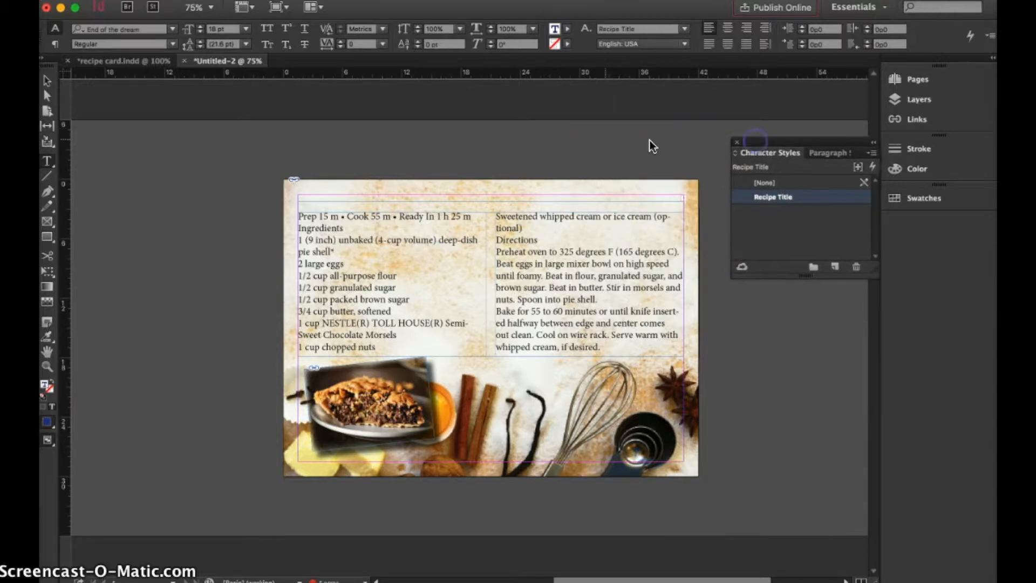
Extend the title text frame down to fit its text and set the Recipe Title style's size to 30 pt.
left_click(47, 80)
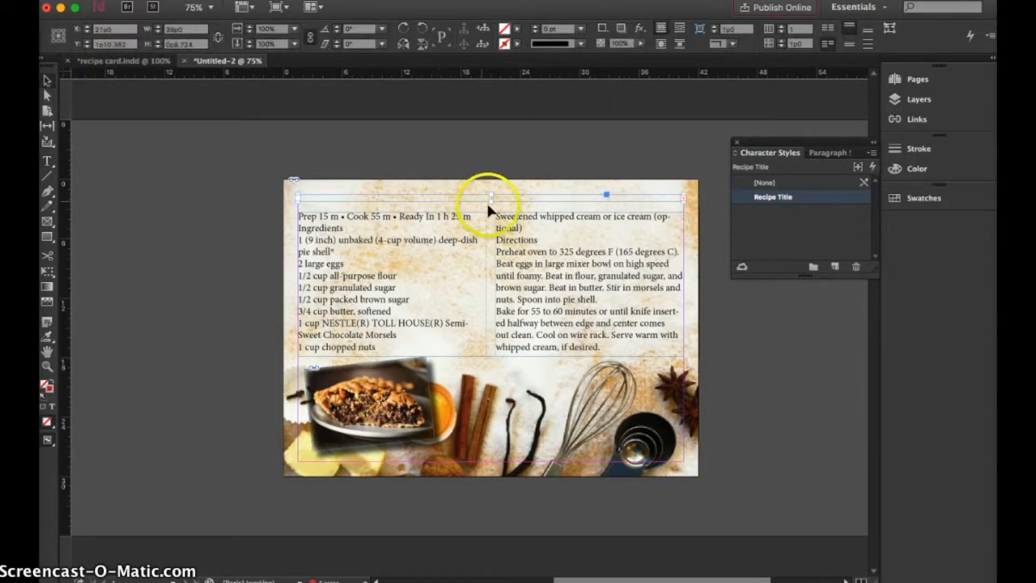
left_click_drag(492, 198, 492, 204)
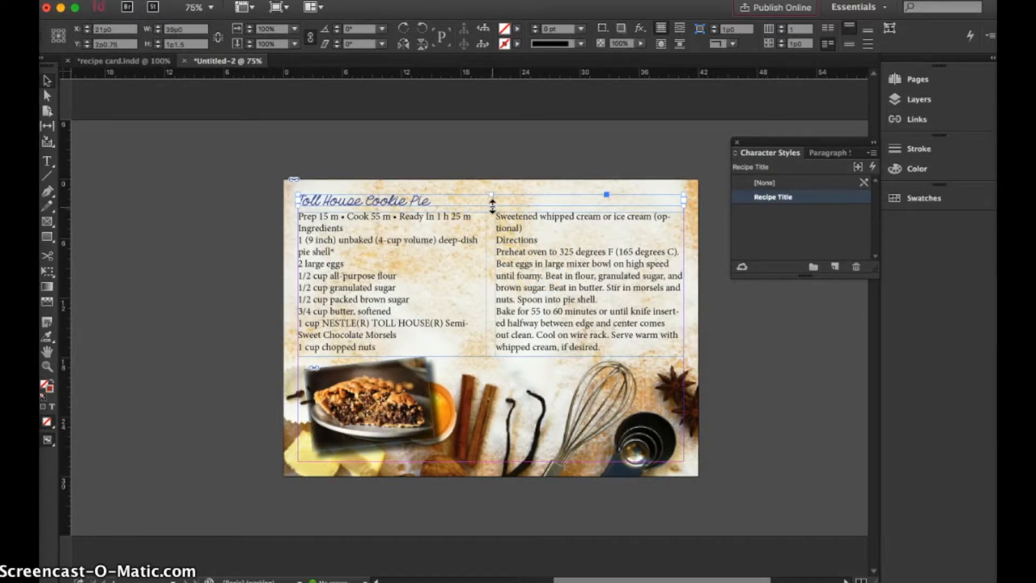
double_click(413, 199)
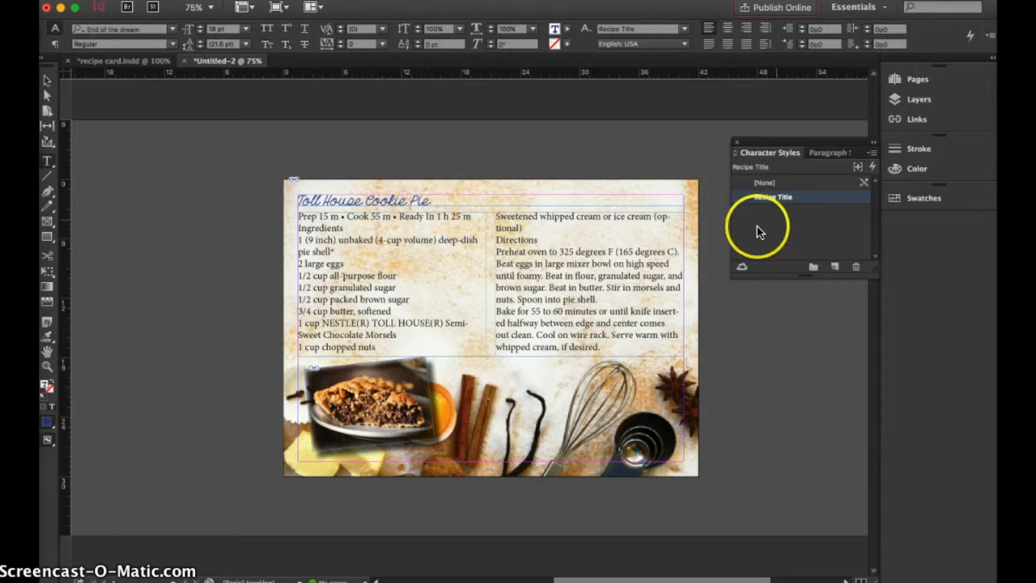
double_click(781, 196)
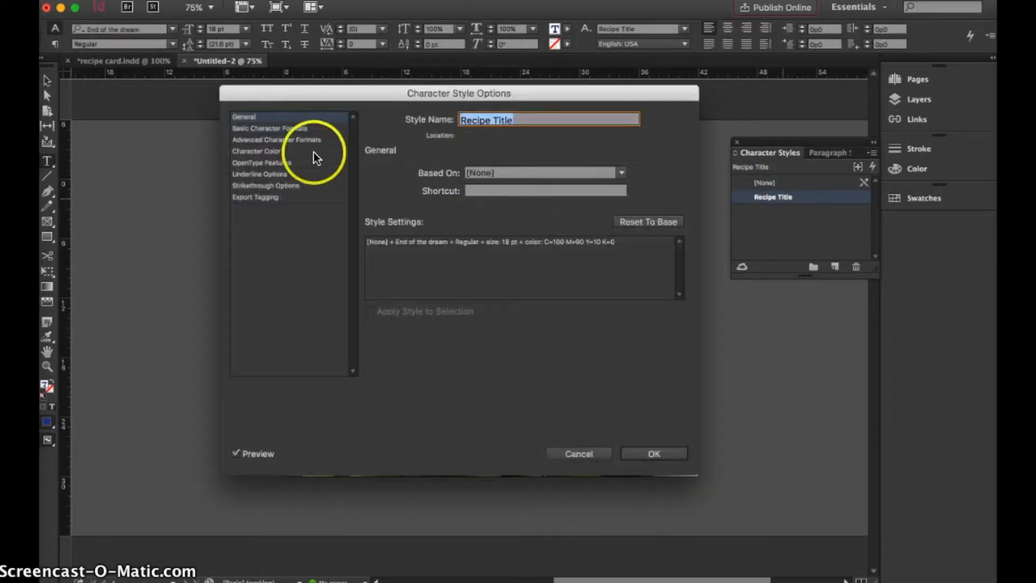
left_click(269, 128)
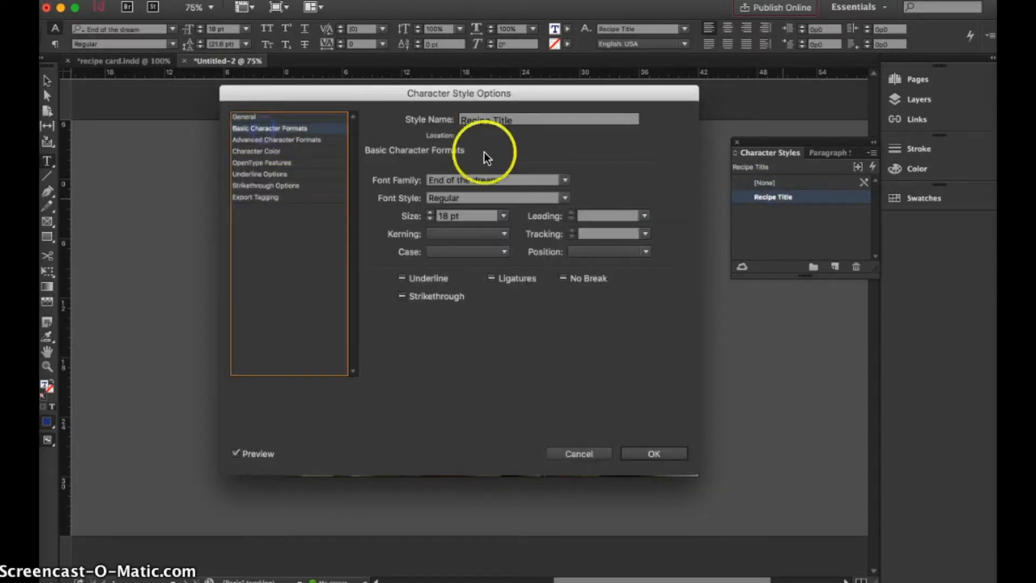
left_click(501, 215)
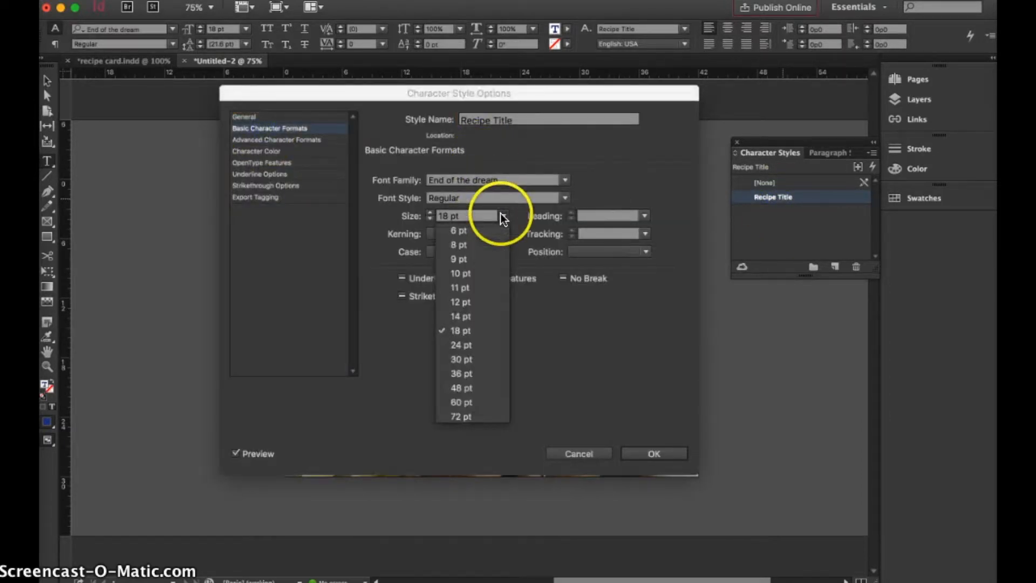
left_click(487, 358)
left_click(668, 452)
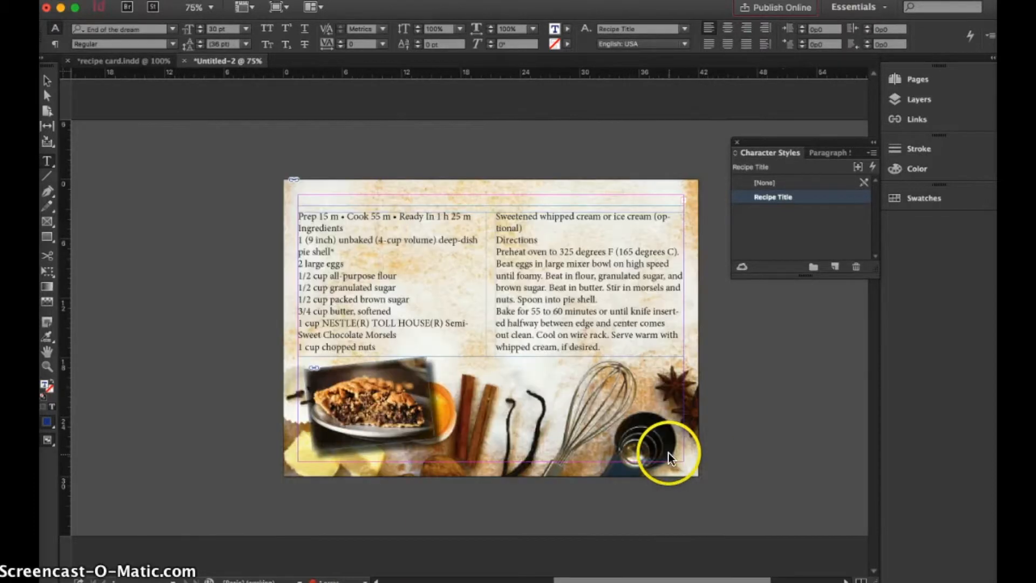
Enlarge the title text frame to about 1p10.5 high and shift the two-column recipe text frame slightly down.
left_click(48, 81)
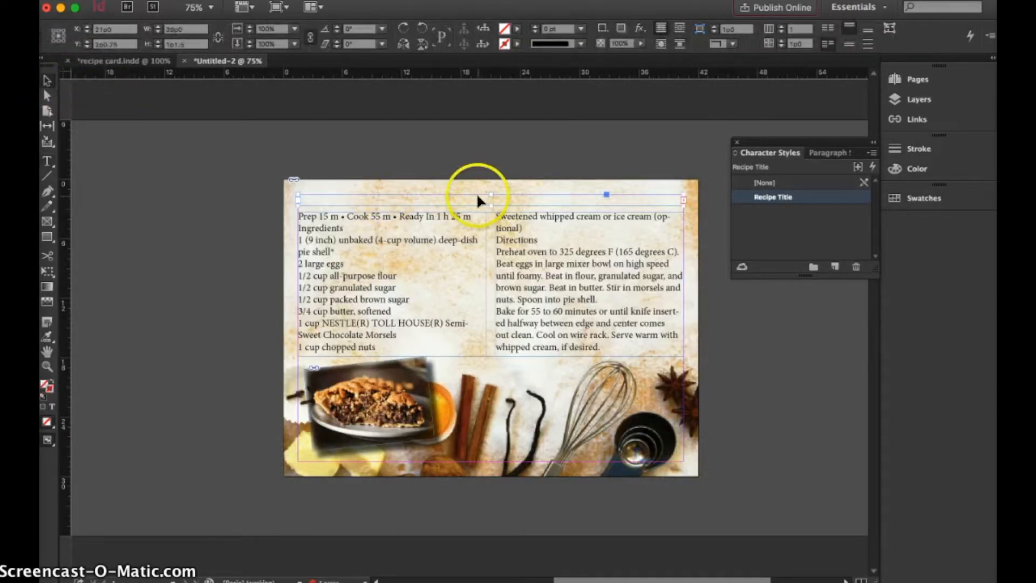
left_click_drag(490, 205, 490, 212)
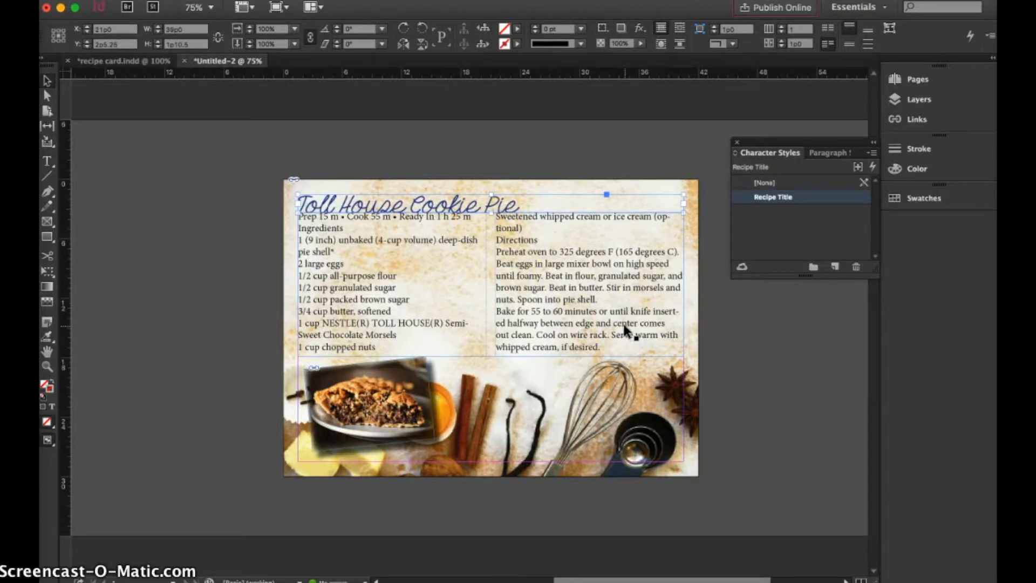
left_click(484, 275)
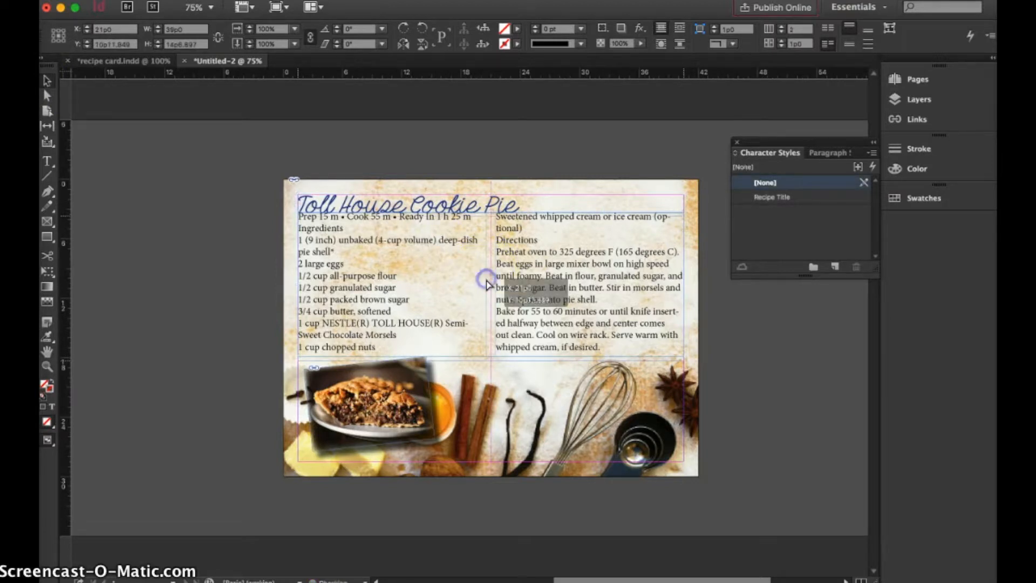
Set the Recipe Title character style's font size to 26 pt.
double_click(766, 197)
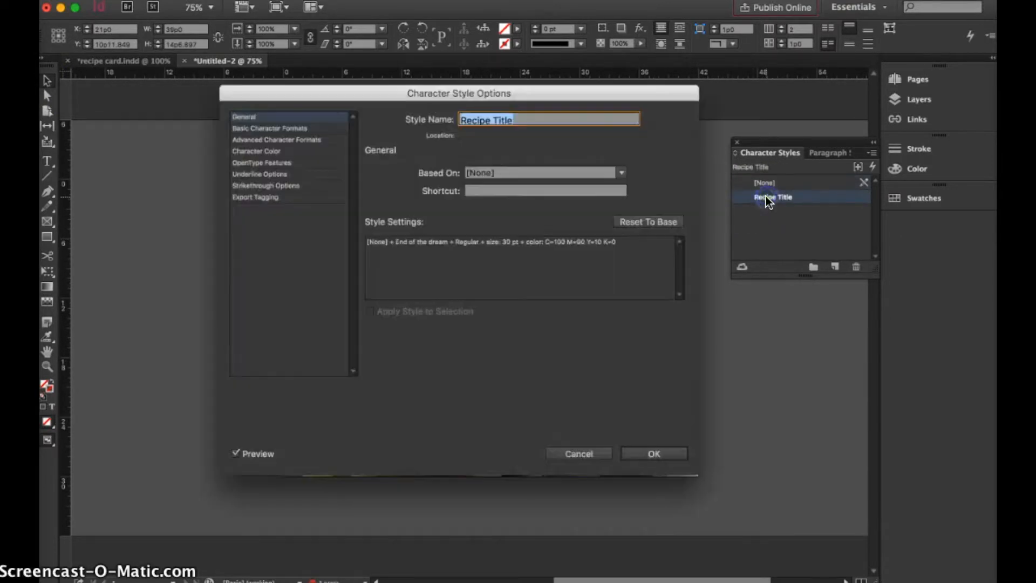
left_click(588, 452)
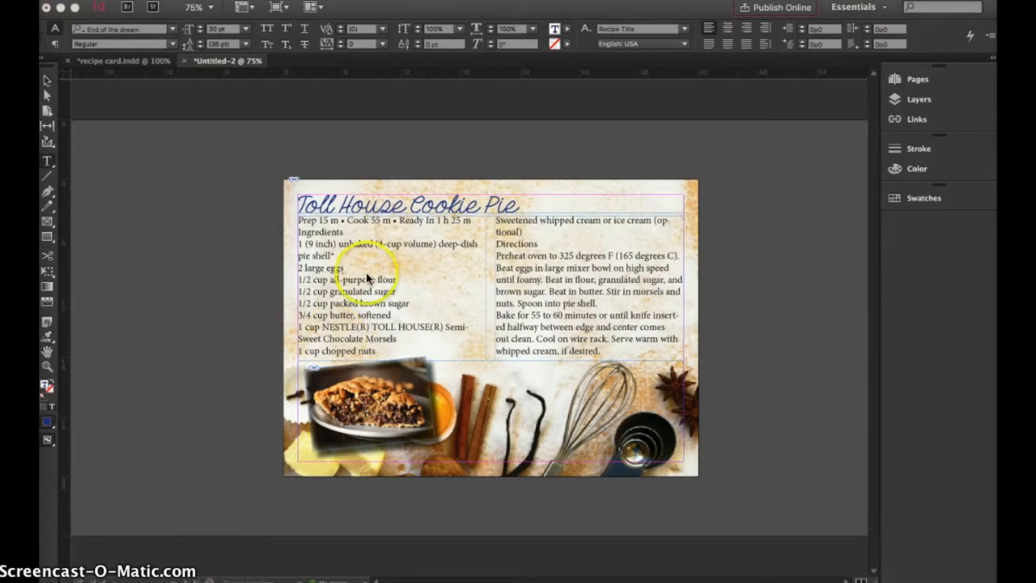
double_click(376, 205)
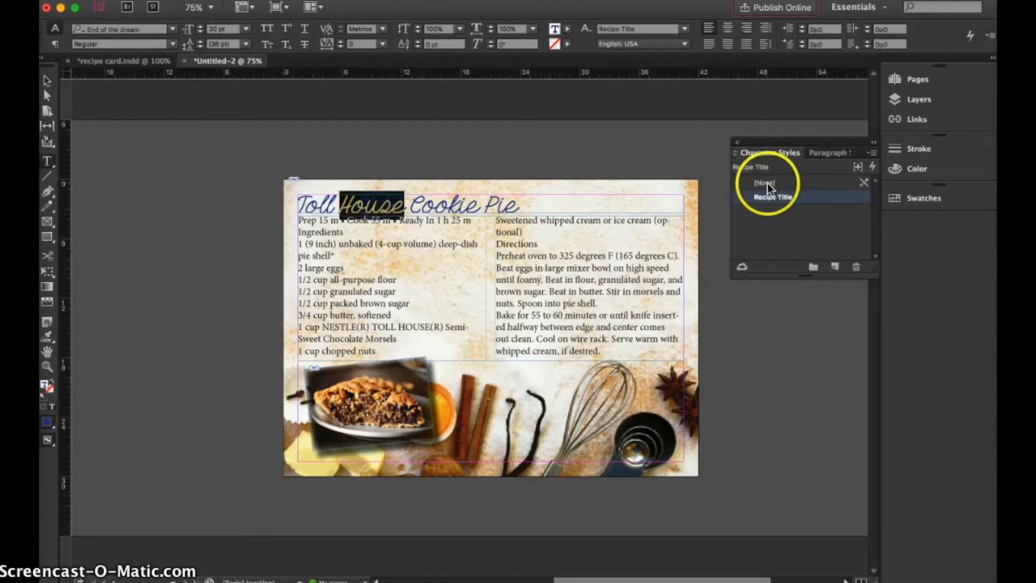
double_click(775, 196)
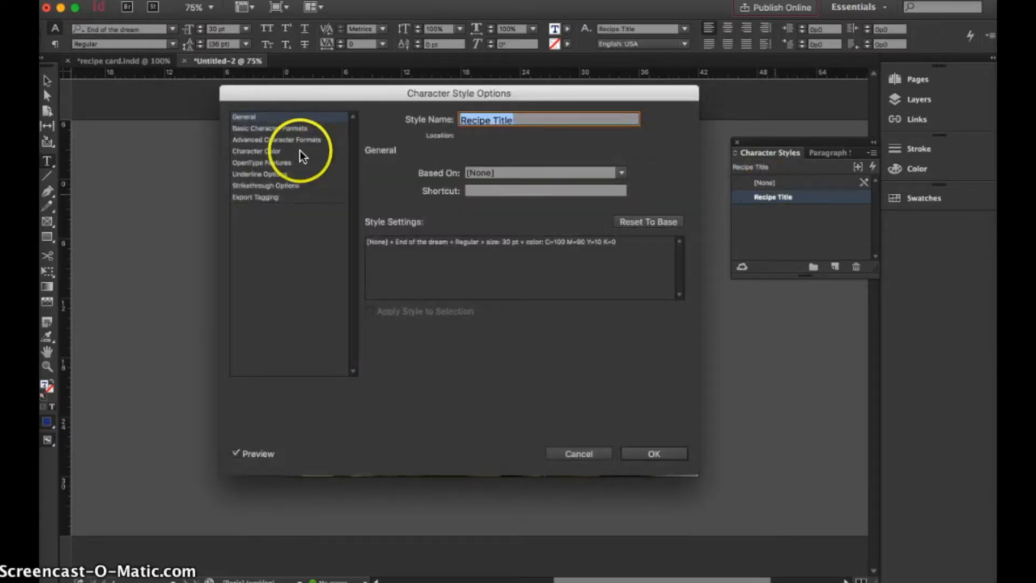
left_click(276, 128)
left_click(445, 217)
left_click(426, 216)
type("26")
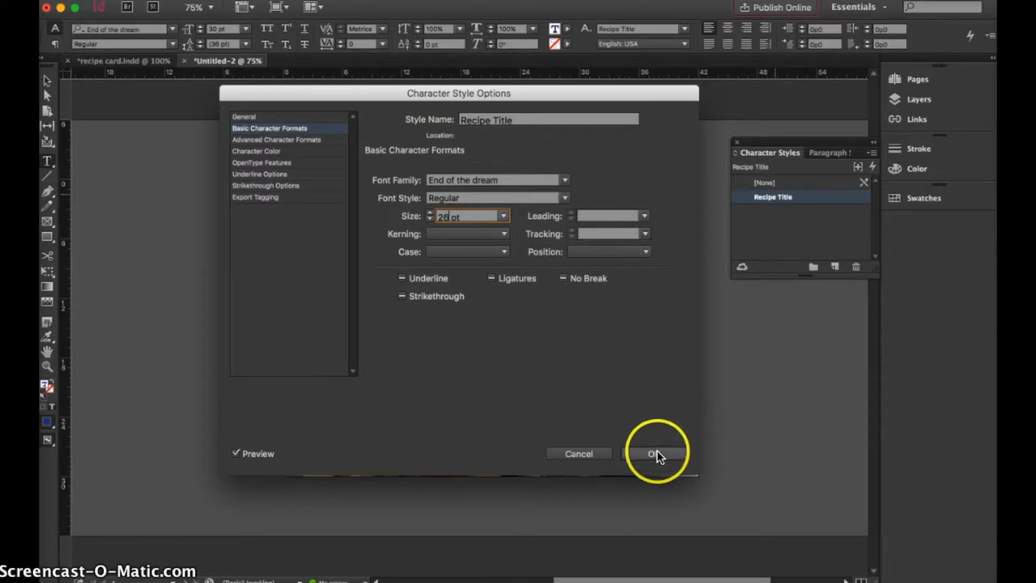
left_click(655, 453)
left_click(470, 207)
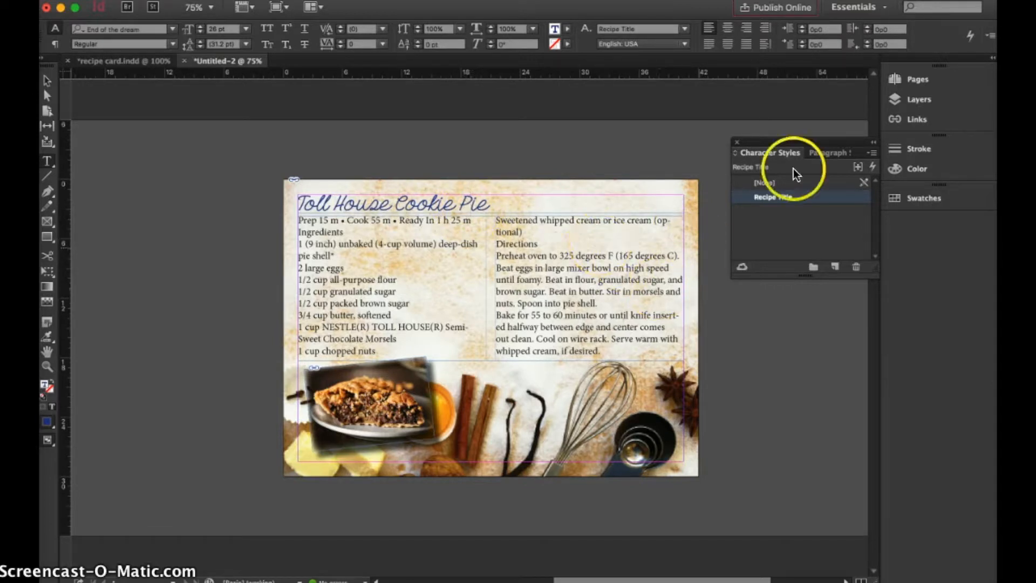
Create a new paragraph style named "ingredients", based on [No Paragraph Style].
left_click(817, 153)
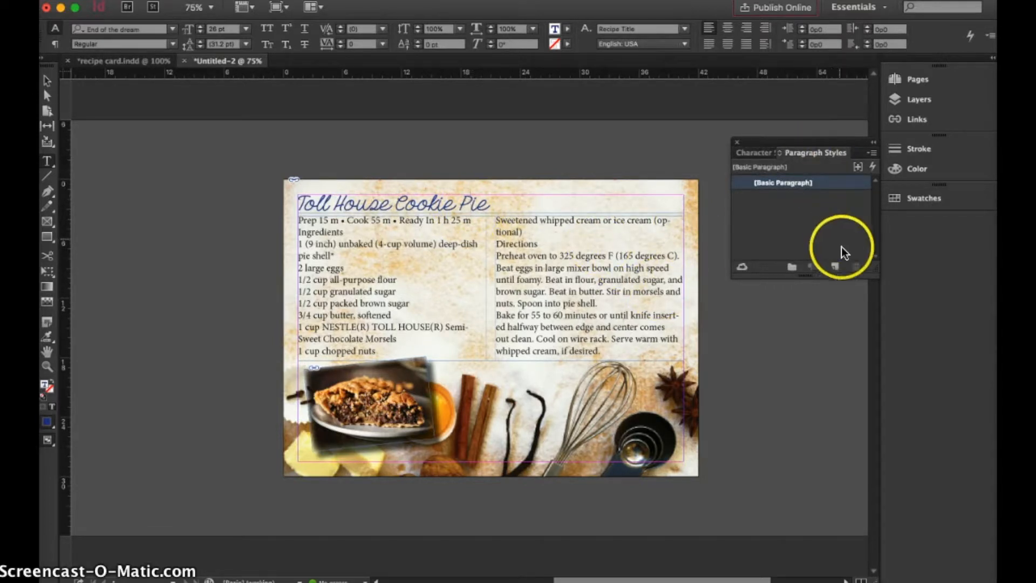
left_click(835, 268)
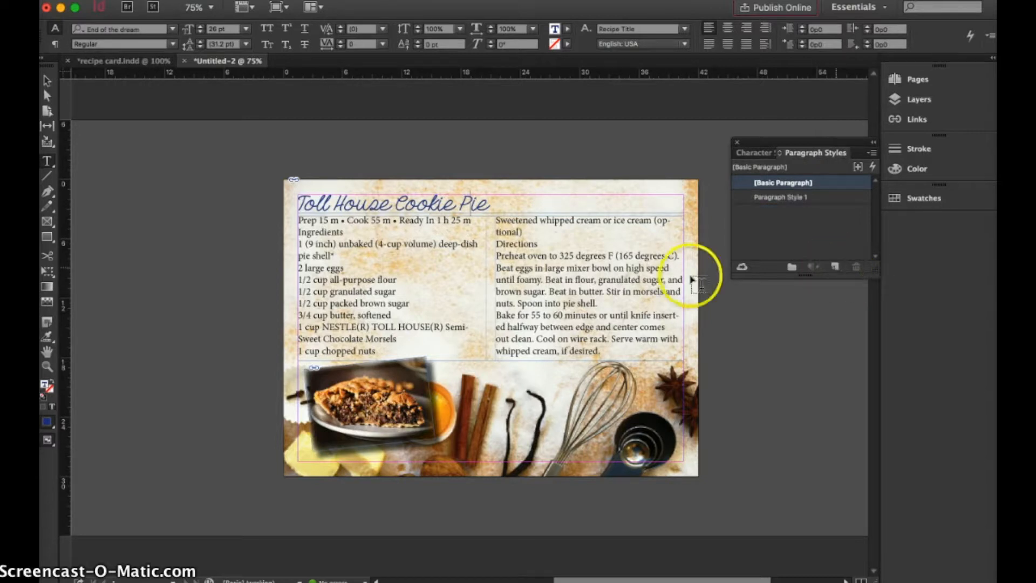
double_click(781, 196)
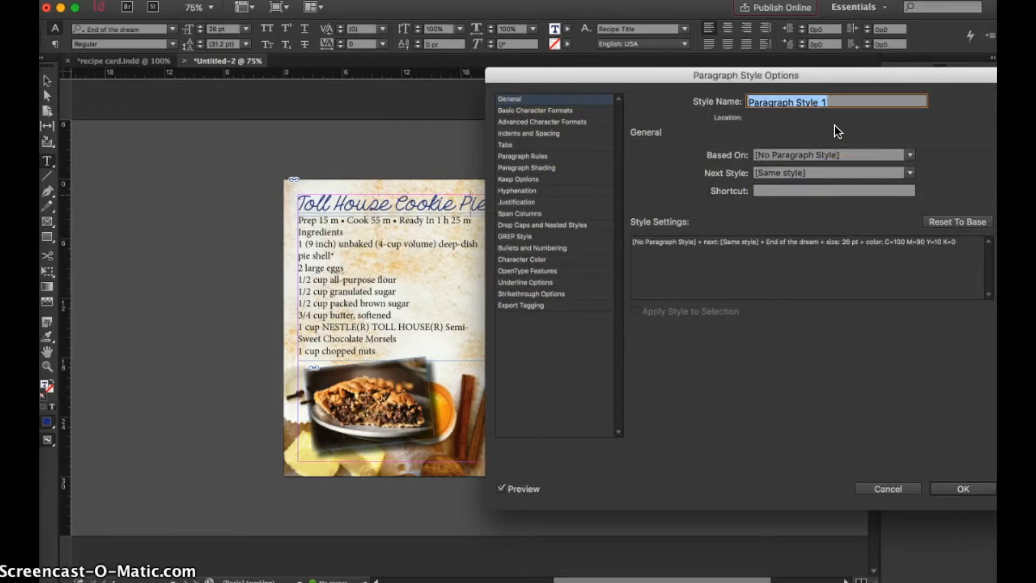
type("rec")
key("BackSpace")
key("BackSpace")
key("BackSpace")
type("ingredients")
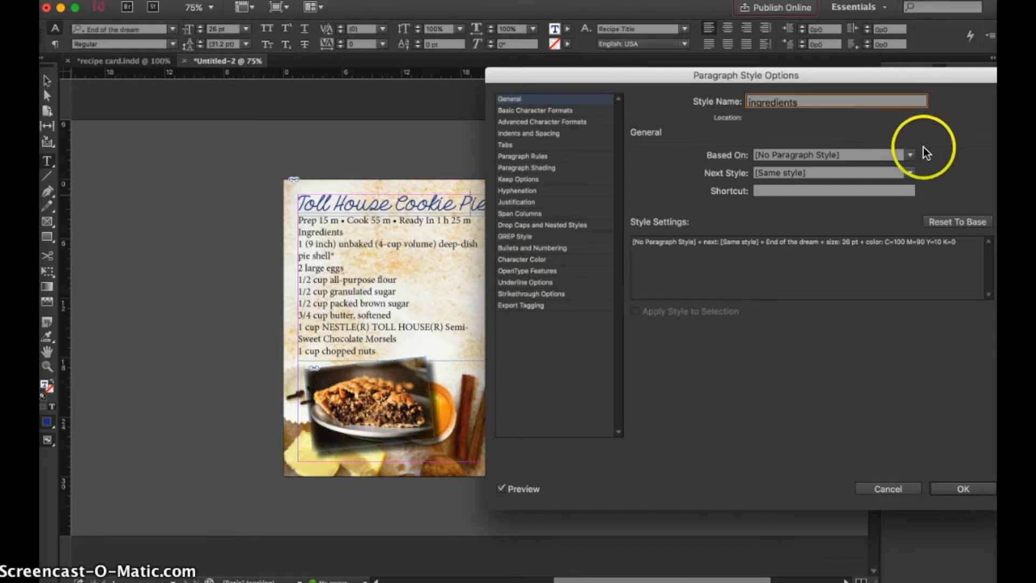
left_click(907, 154)
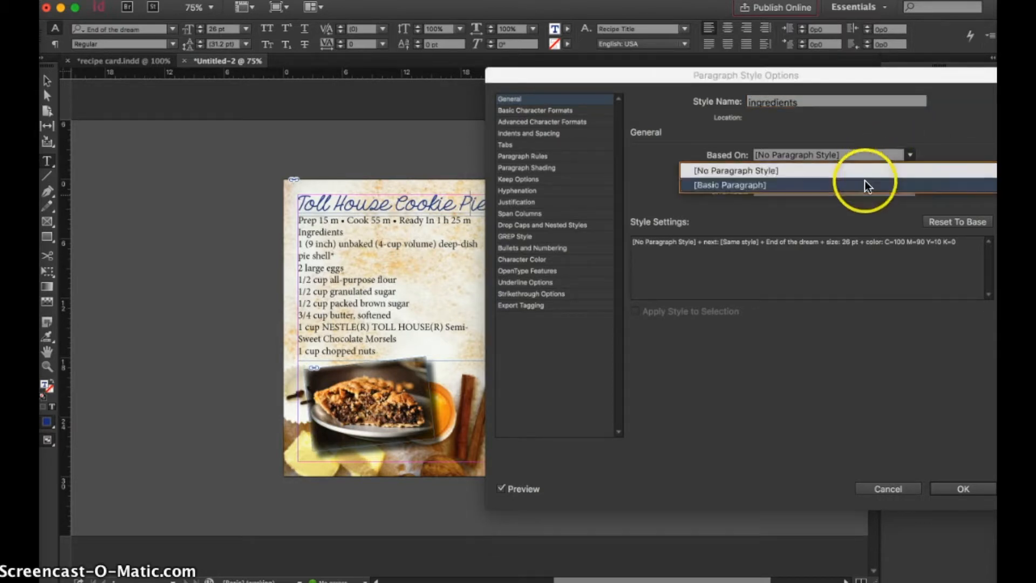
left_click(843, 137)
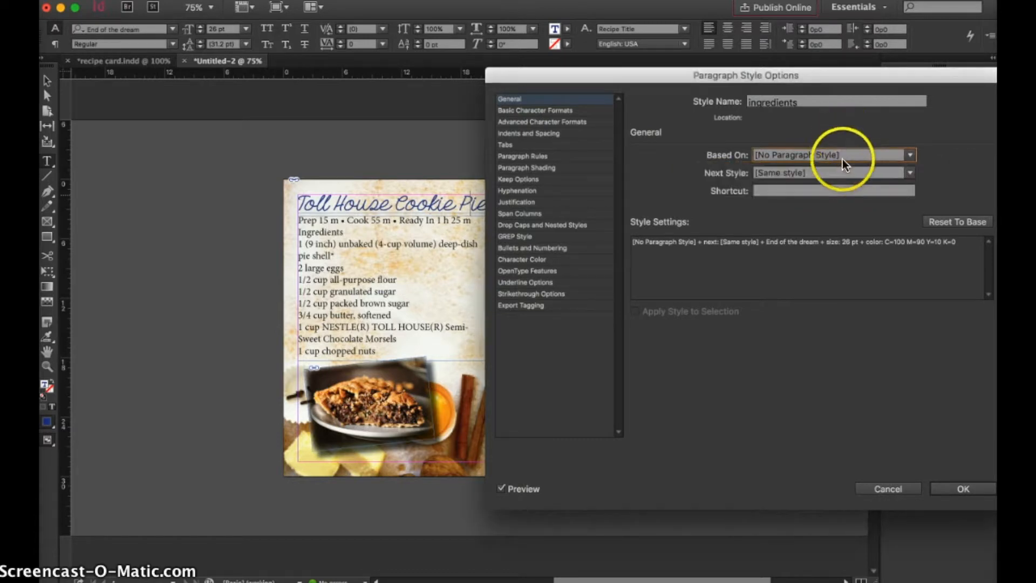
Set the ingredients paragraph style's font to Avenir Book at 12 pt.
left_click(559, 111)
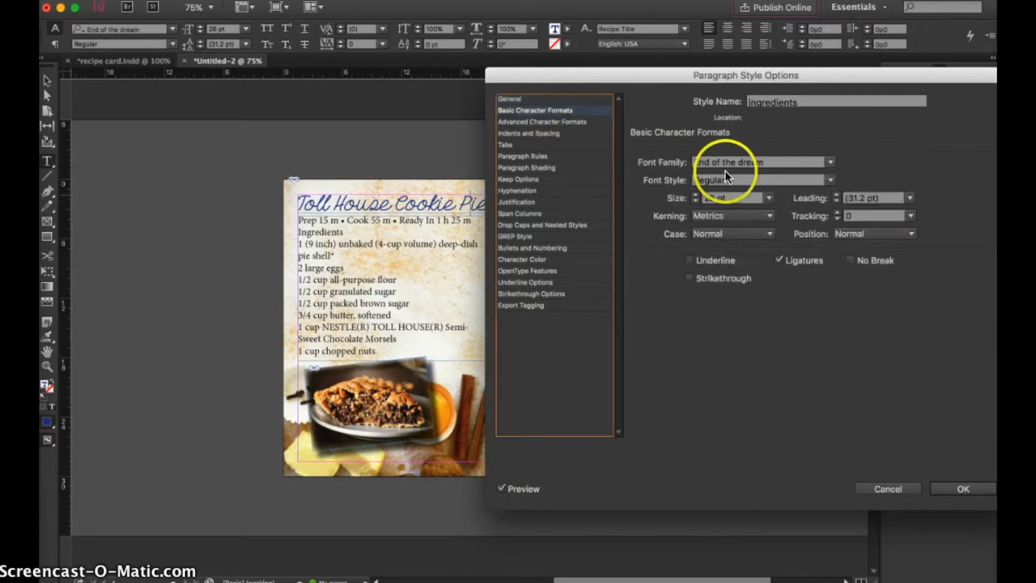
left_click(828, 162)
scroll(796, 275, "up", 15)
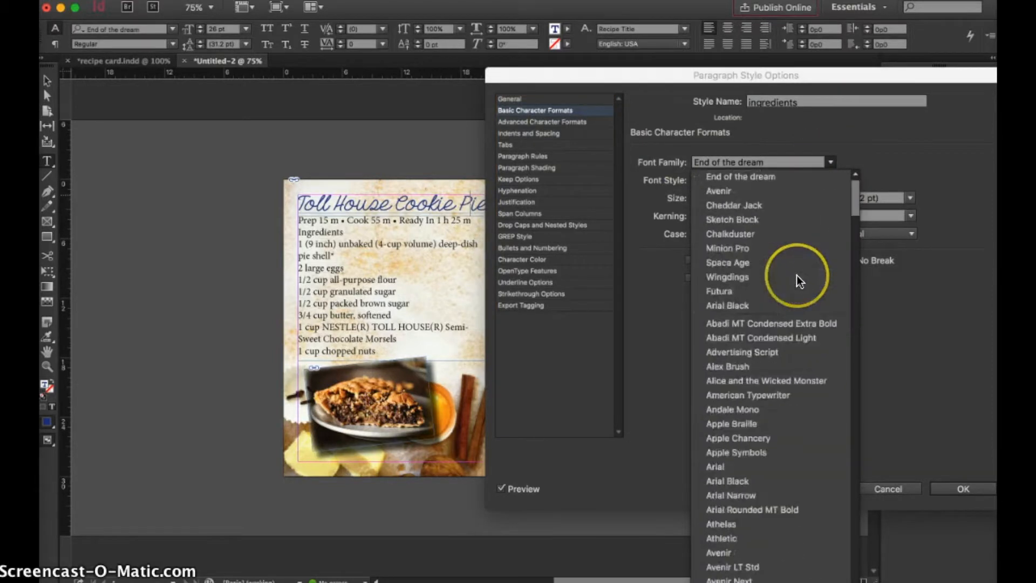
left_click(738, 189)
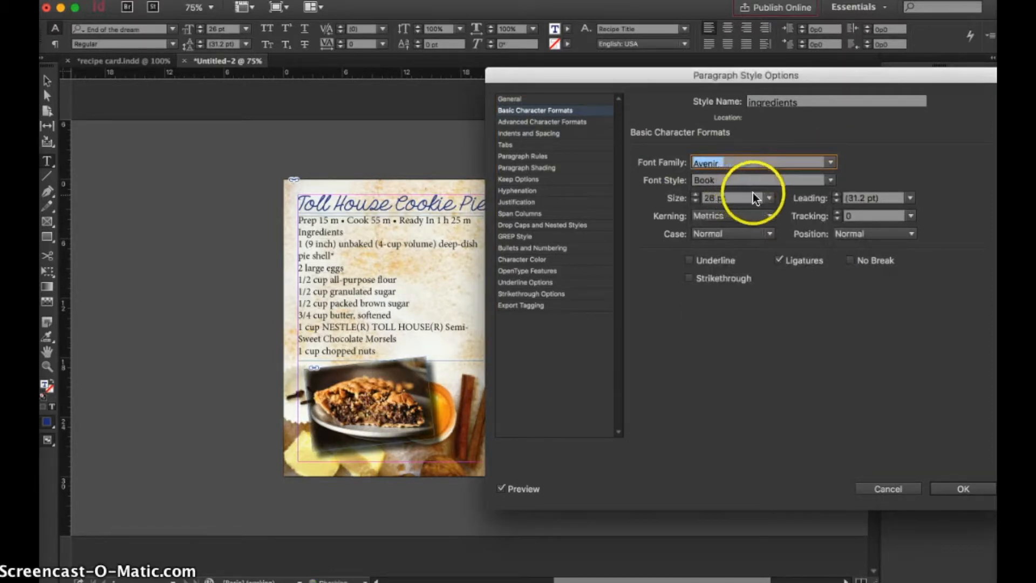
left_click(766, 198)
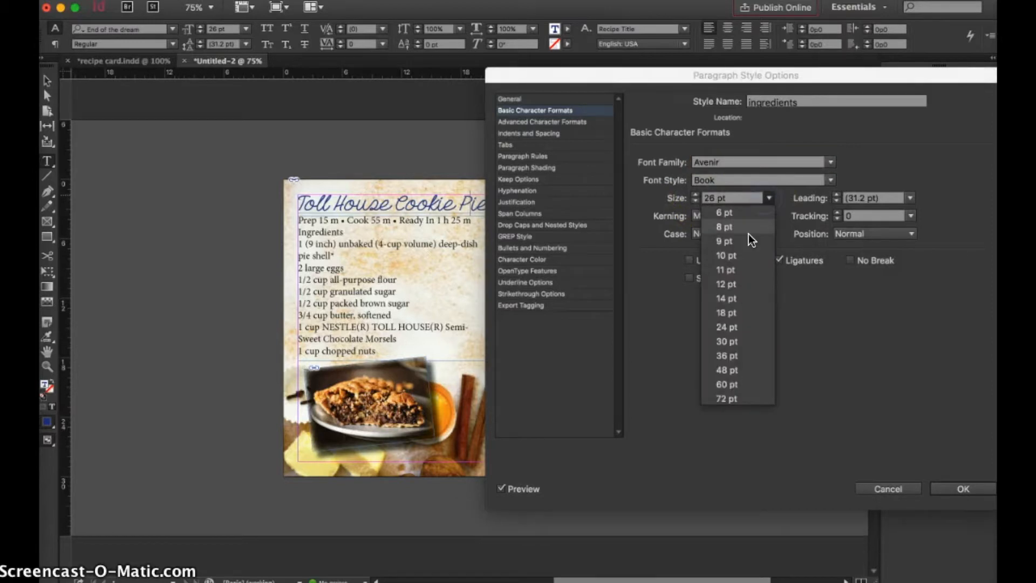
left_click(743, 279)
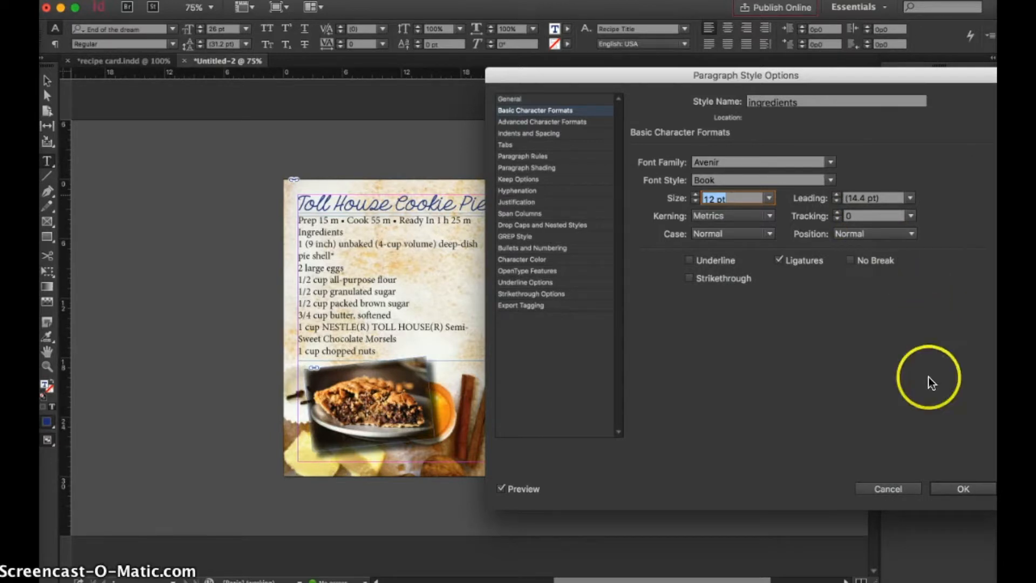
Set the ingredients paragraph style's left indent to 1p7 and save the style.
left_click(542, 121)
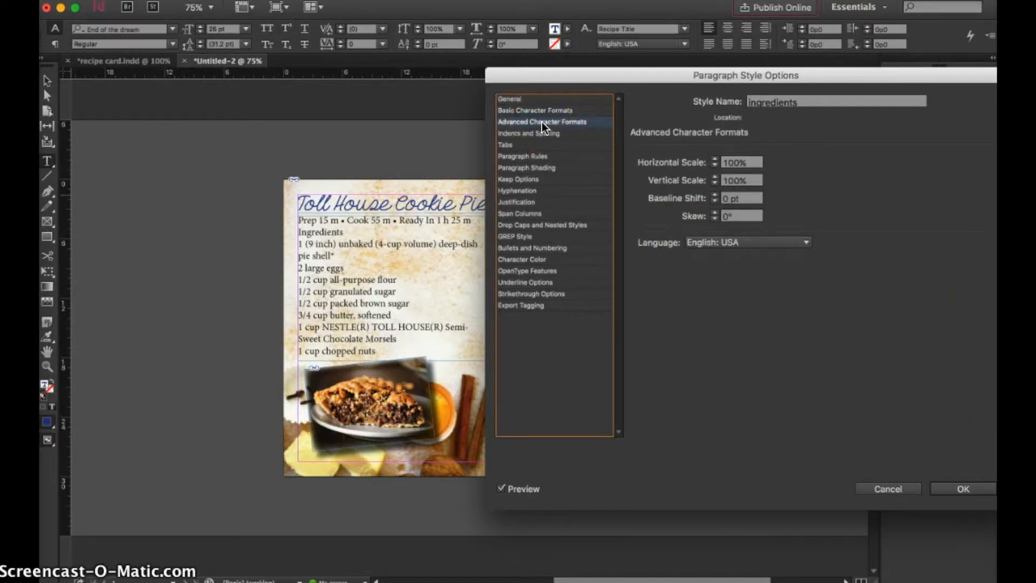
left_click(539, 133)
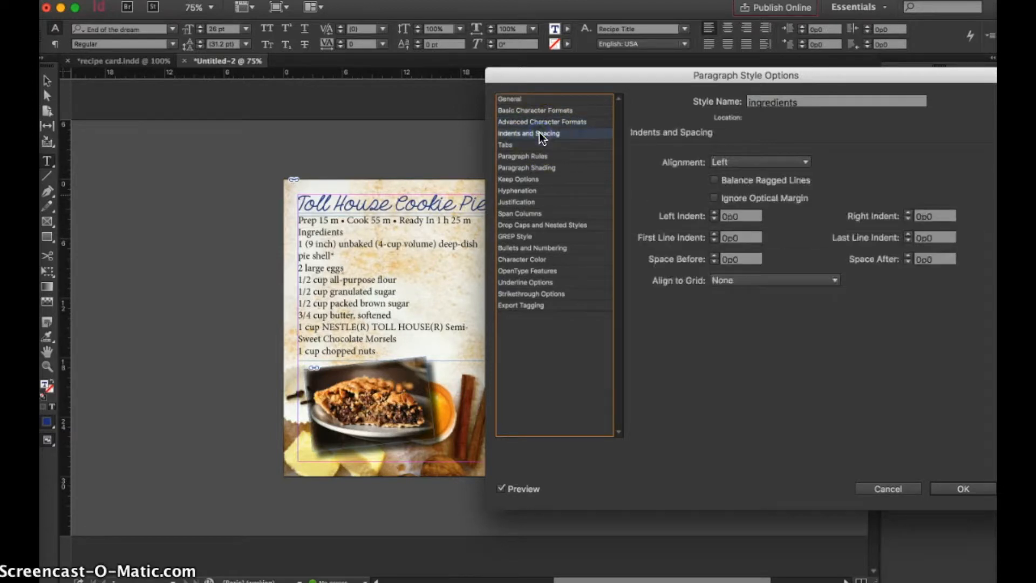
left_click(716, 212)
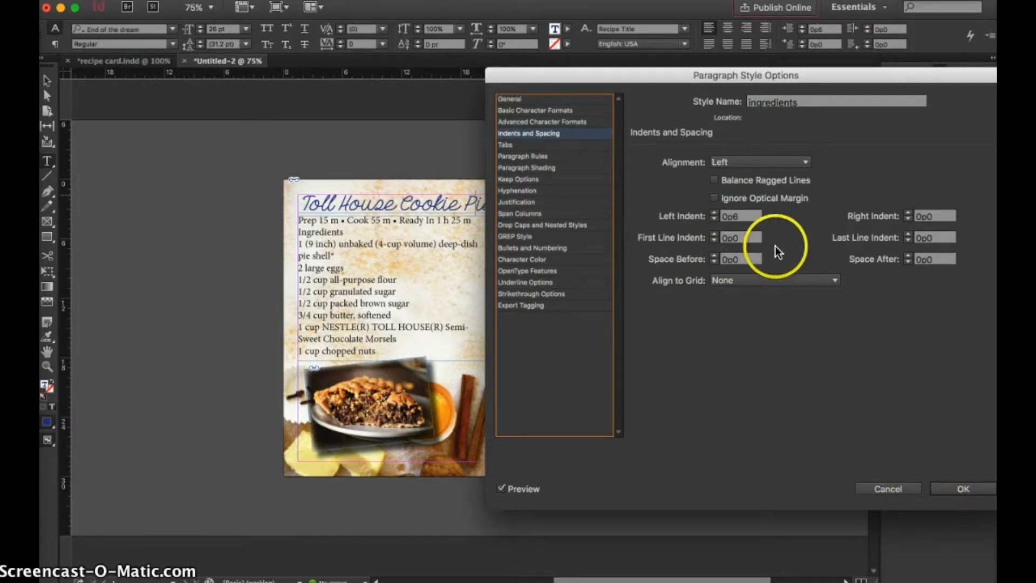
left_click(714, 213)
left_click(714, 213)
left_click(713, 213)
left_click(714, 213)
left_click(714, 213)
left_click(714, 213)
left_click(713, 213)
left_click(713, 213)
left_click(713, 213)
left_click(713, 213)
left_click(714, 213)
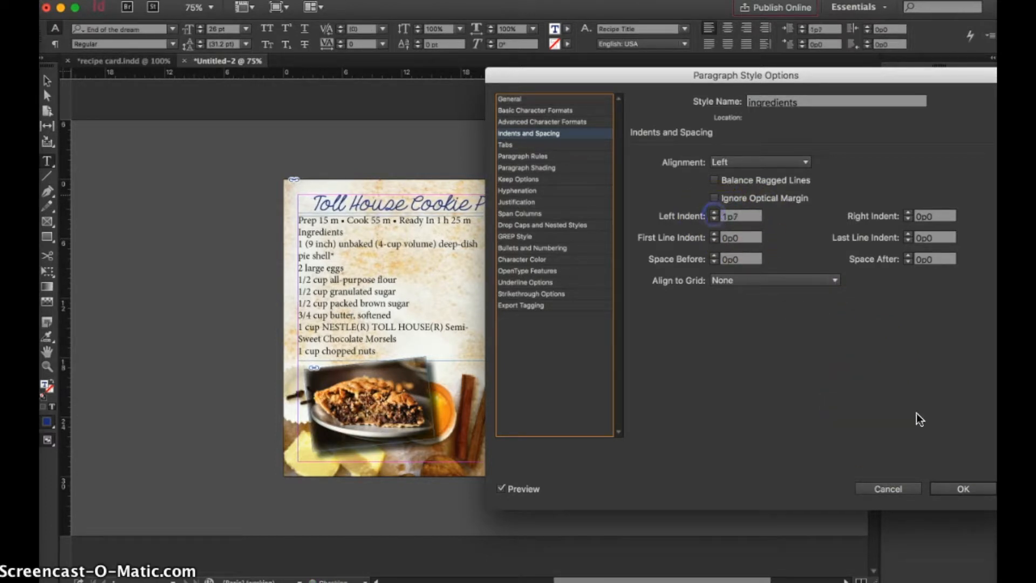
left_click(962, 489)
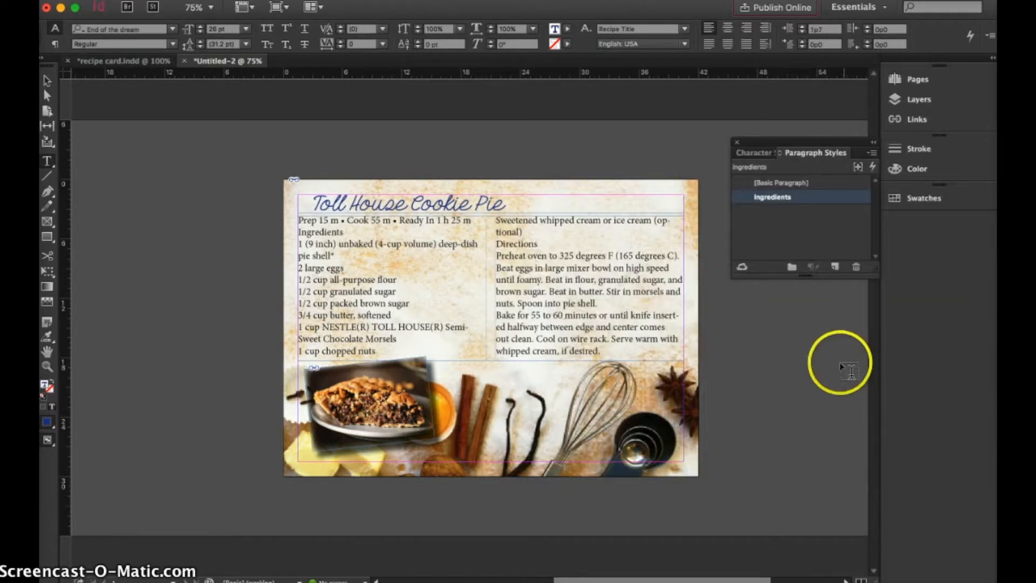
Return the "Toll House Cookie Pie" title to the [Basic Paragraph] style.
left_click(790, 183)
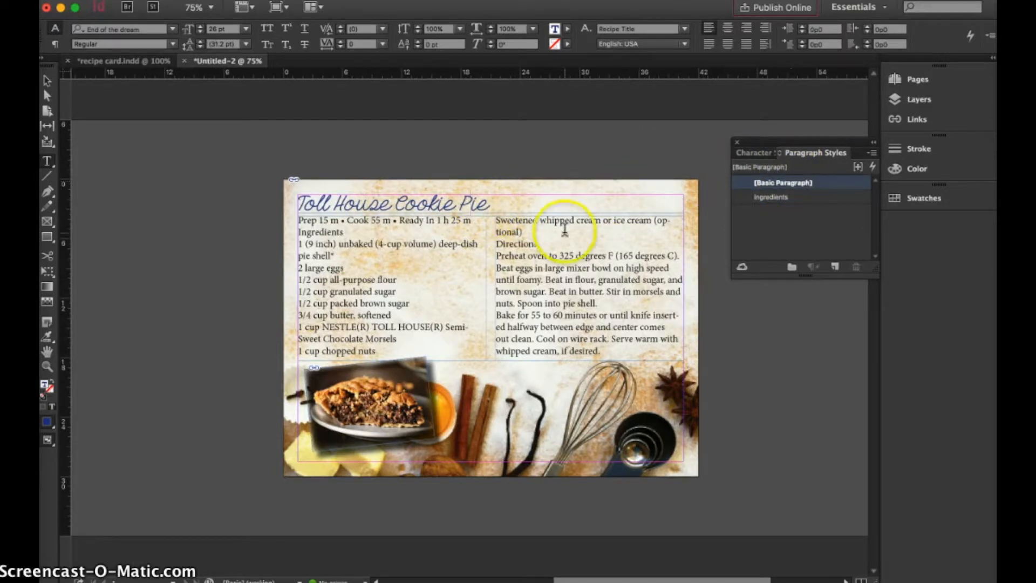
Apply the ingredients paragraph style to the ingredient list, from the unbaked pie shell through the optional whipped cream.
double_click(372, 303)
left_click(332, 328)
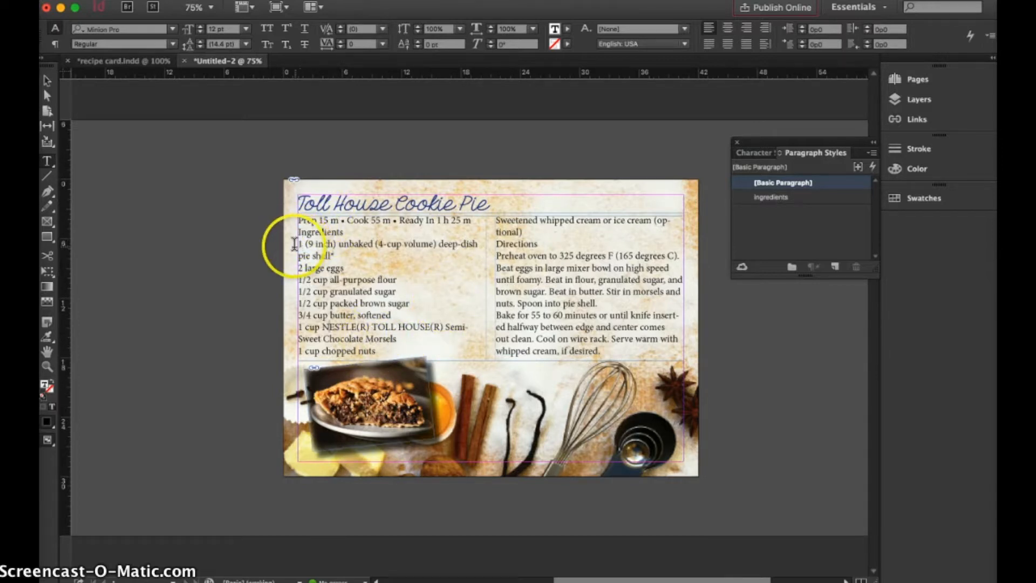
left_click_drag(299, 243, 525, 232)
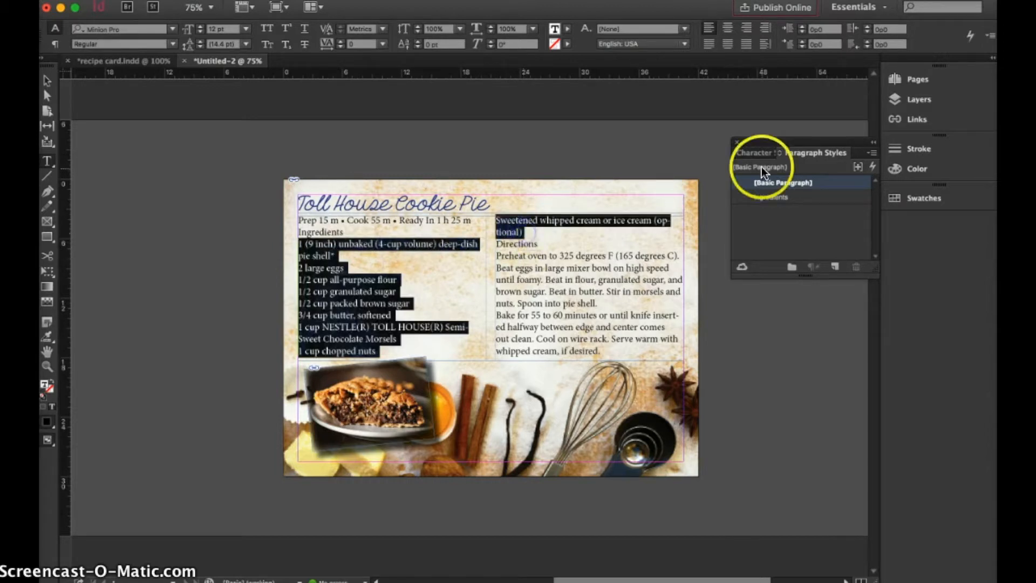
left_click(771, 197)
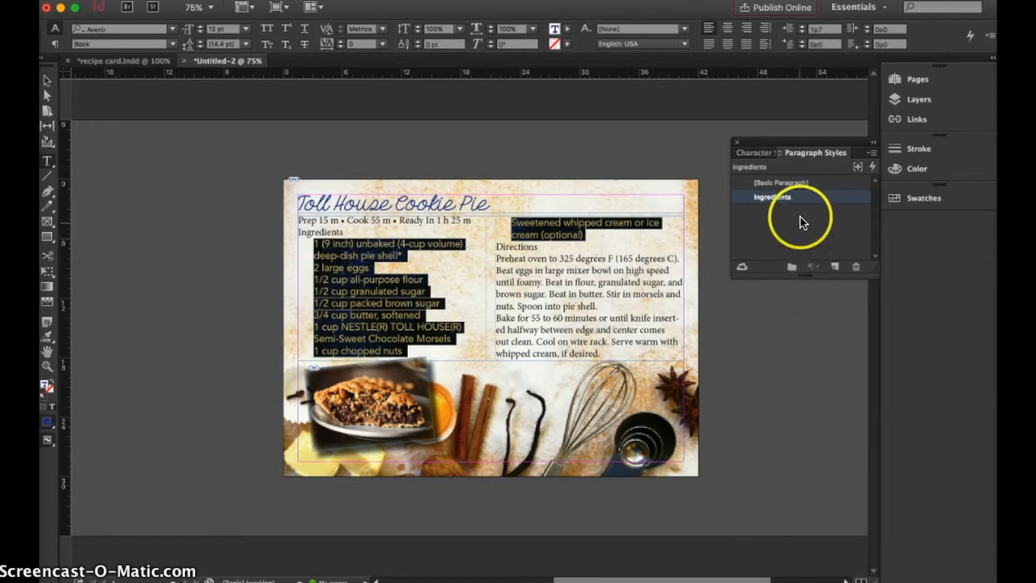
Set the ingredients paragraph style's font size to 10 pt and save the style.
double_click(803, 199)
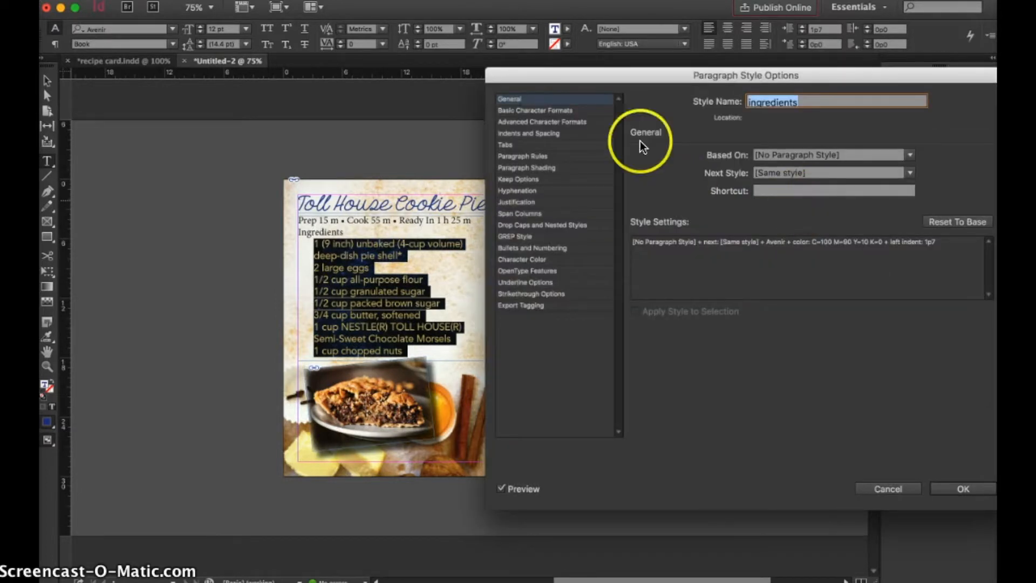
left_click(564, 112)
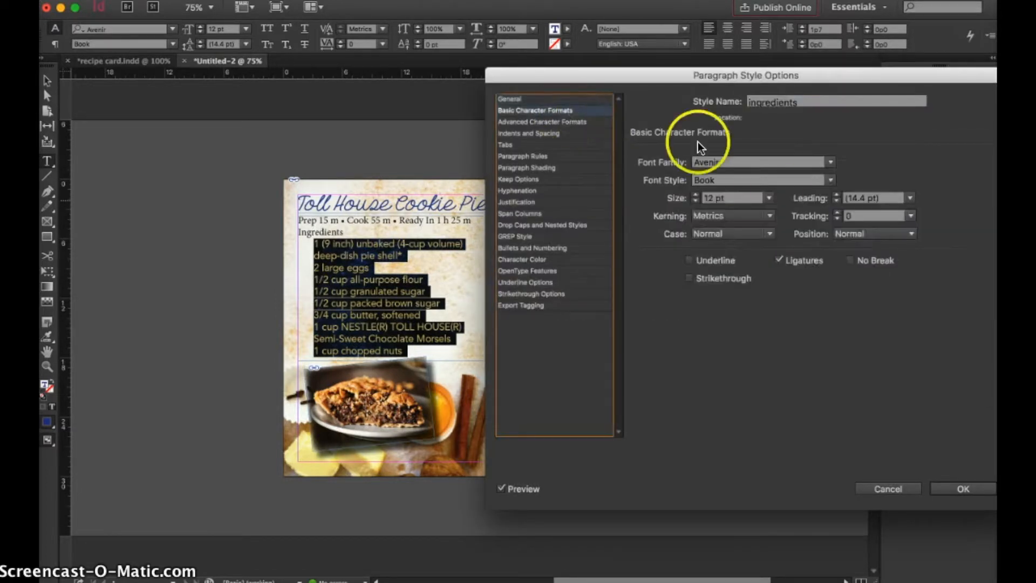
left_click(767, 200)
left_click(745, 254)
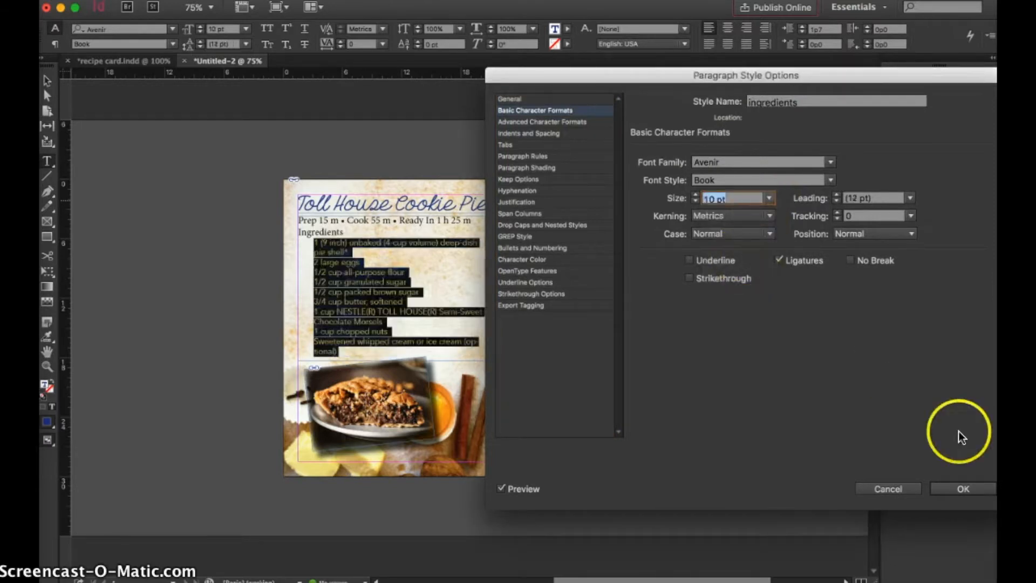
left_click(974, 489)
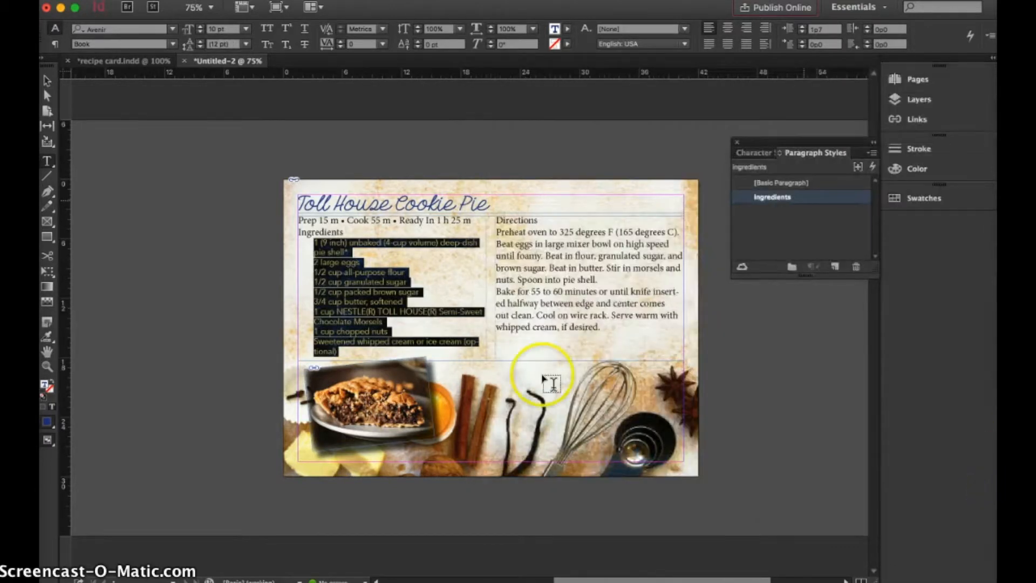
left_click(402, 266)
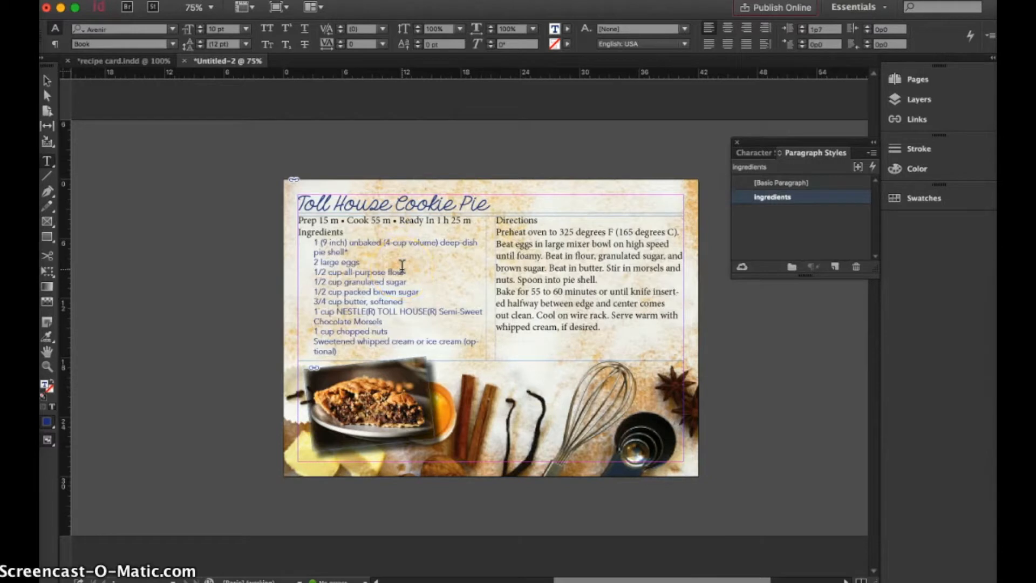
Review the ingredients paragraph style's character formats, general settings, and bullets and numbering options for the ingredient list.
left_click(496, 207)
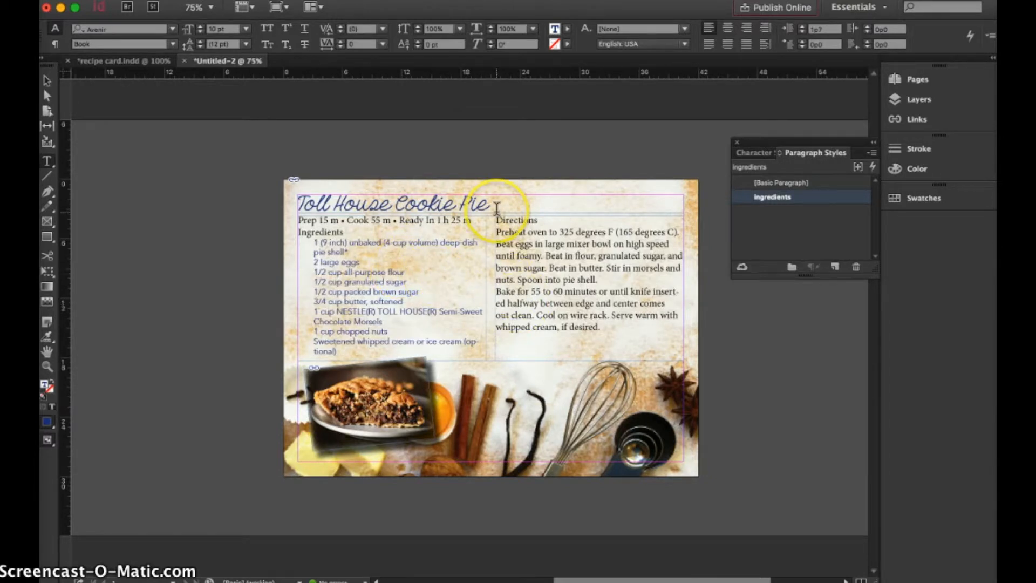
left_click_drag(337, 351, 312, 243)
left_click(759, 152)
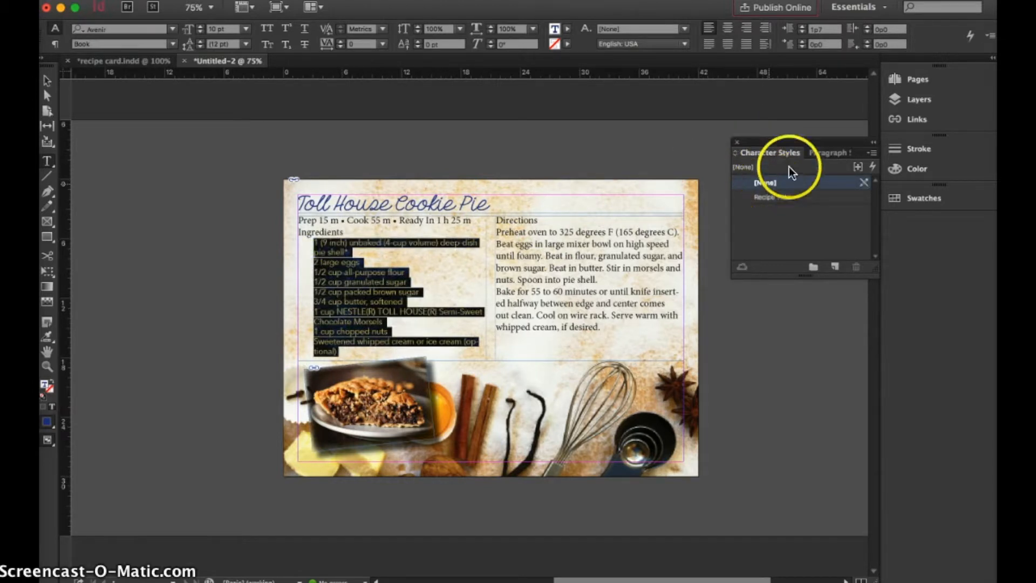
left_click(817, 152)
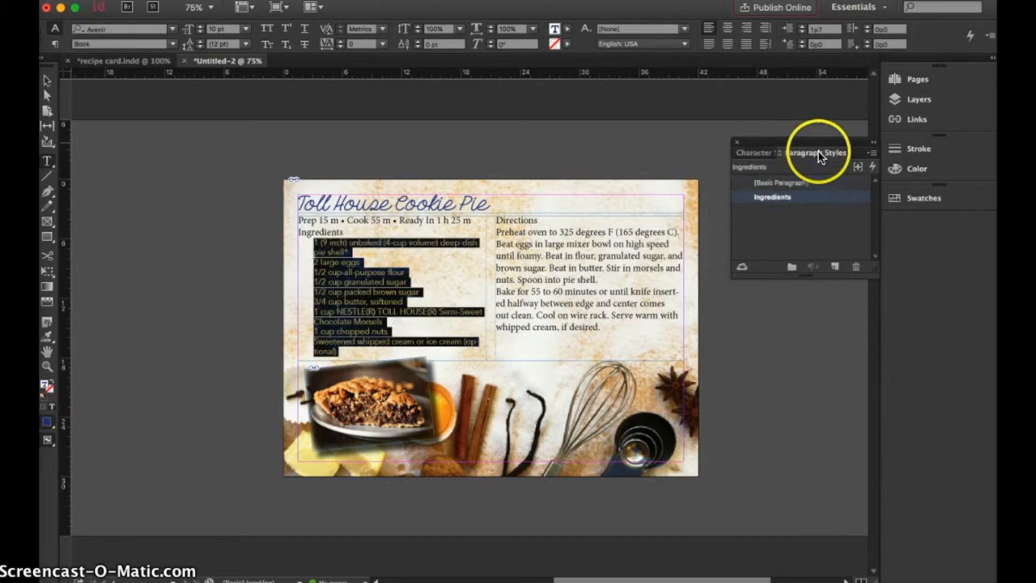
double_click(802, 196)
left_click(543, 120)
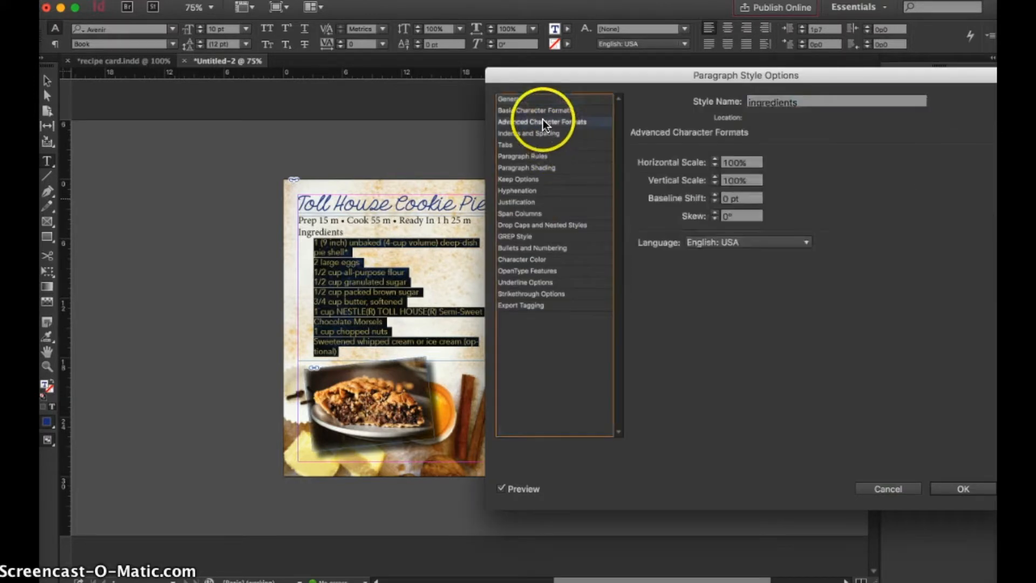
left_click(542, 109)
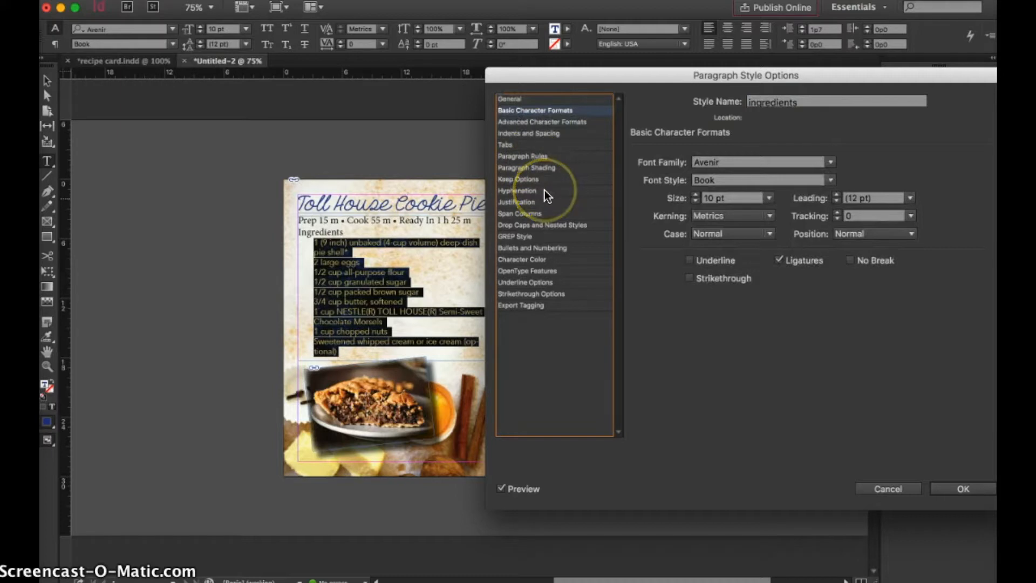
left_click(506, 98)
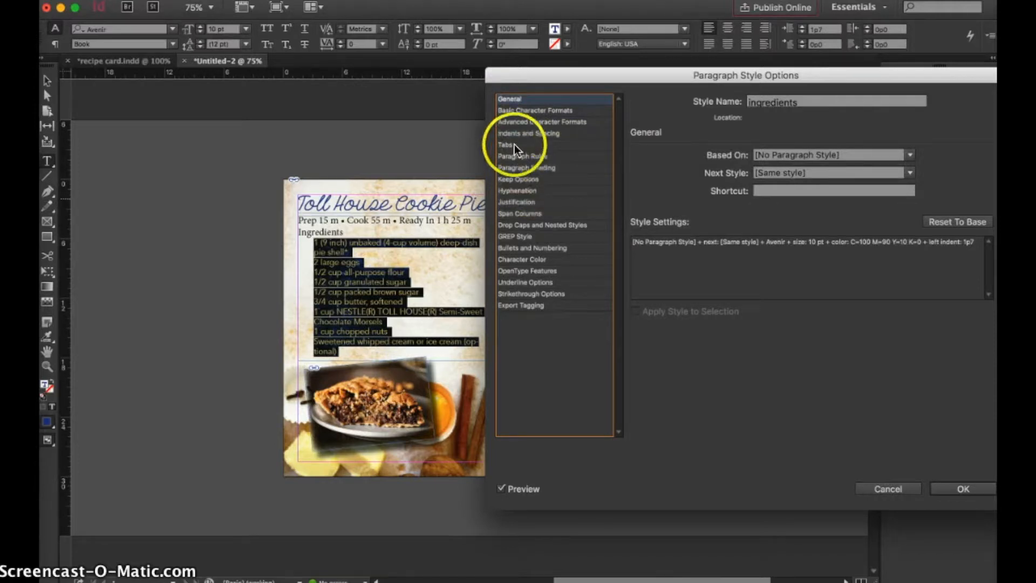
left_click(526, 248)
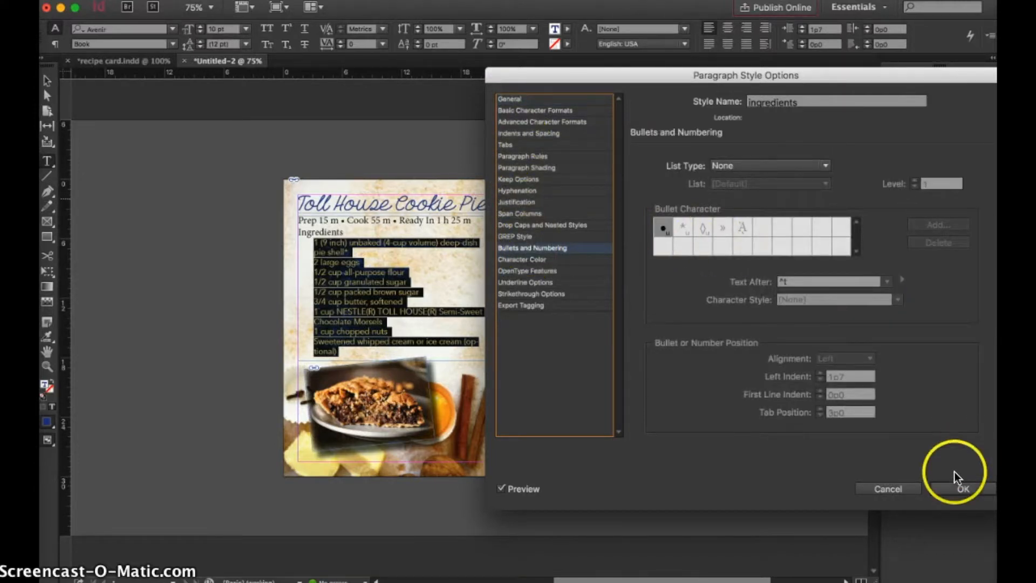
left_click(956, 488)
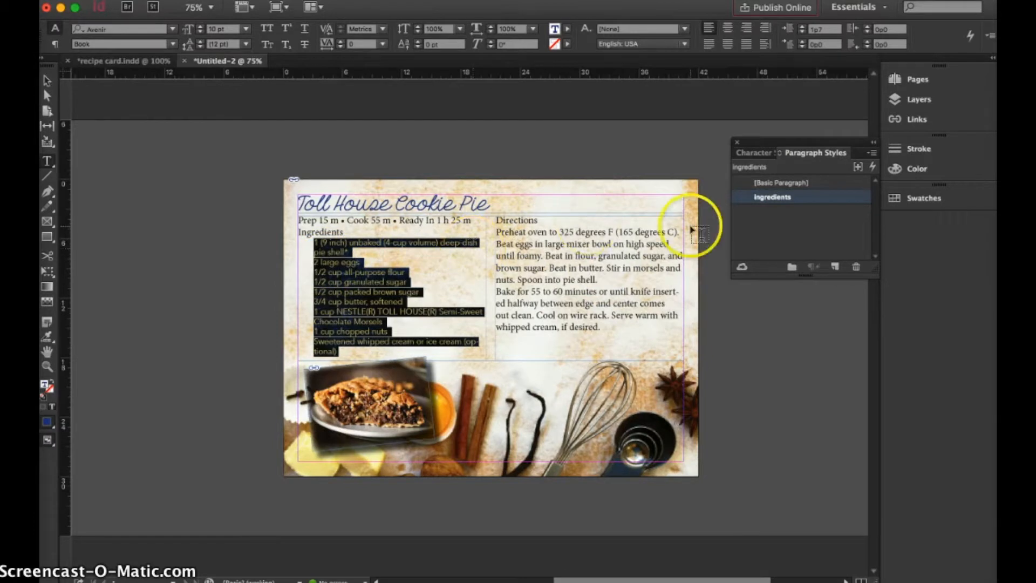
Move the "Prep 15 m • Cook 55 m • Ready In 1 h 25 m" text onto the title line after "Toll House Cookie Pie".
left_click_drag(472, 220, 293, 216)
key("ctrl+c")
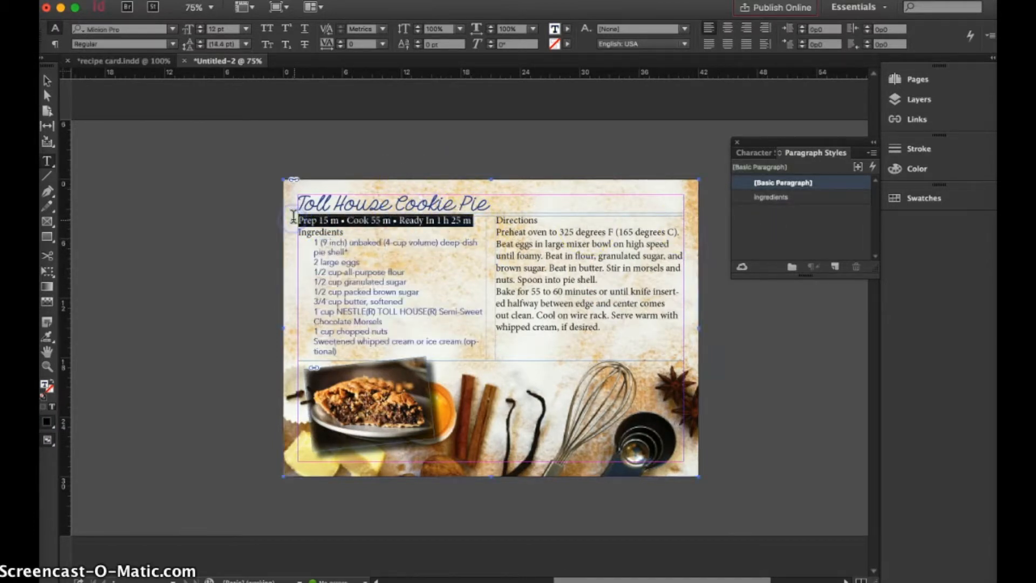
key("BackSpace")
left_click(492, 203)
key("ctrl+v")
Remove the empty line above the Ingredients heading and push the Directions heading to the start of the second column.
left_click(322, 221)
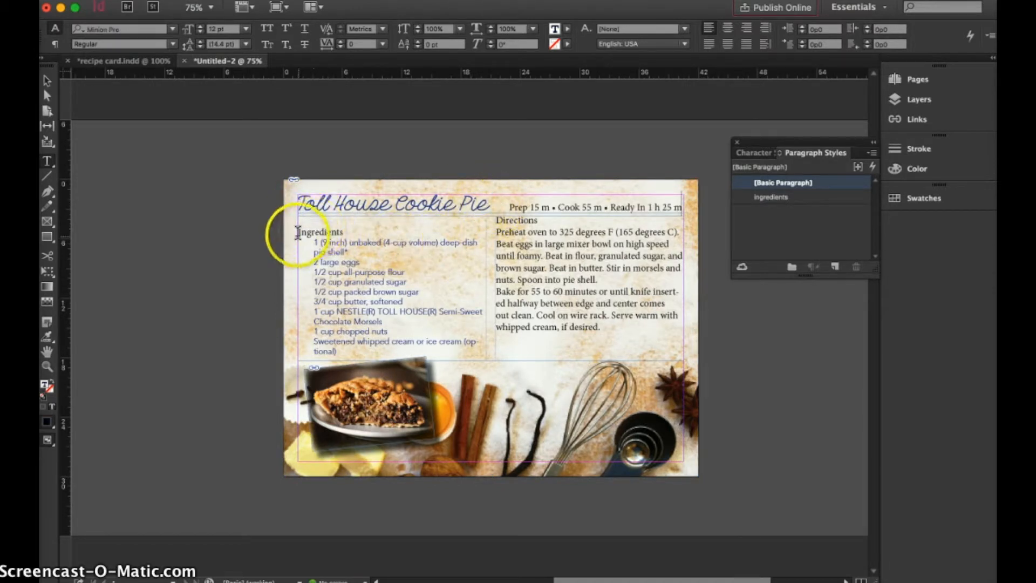
key("BackSpace")
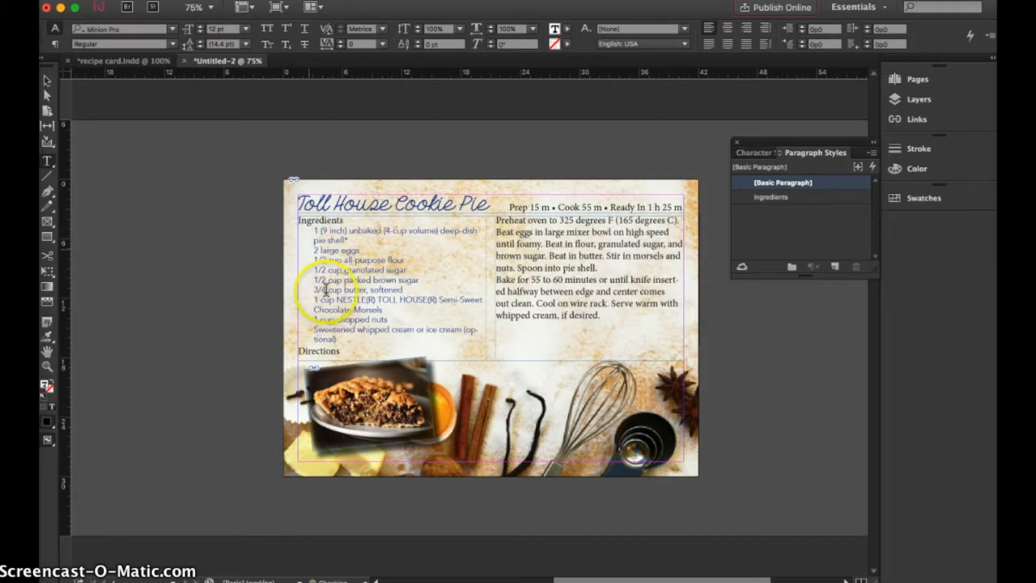
left_click(297, 350)
key("KP_Enter")
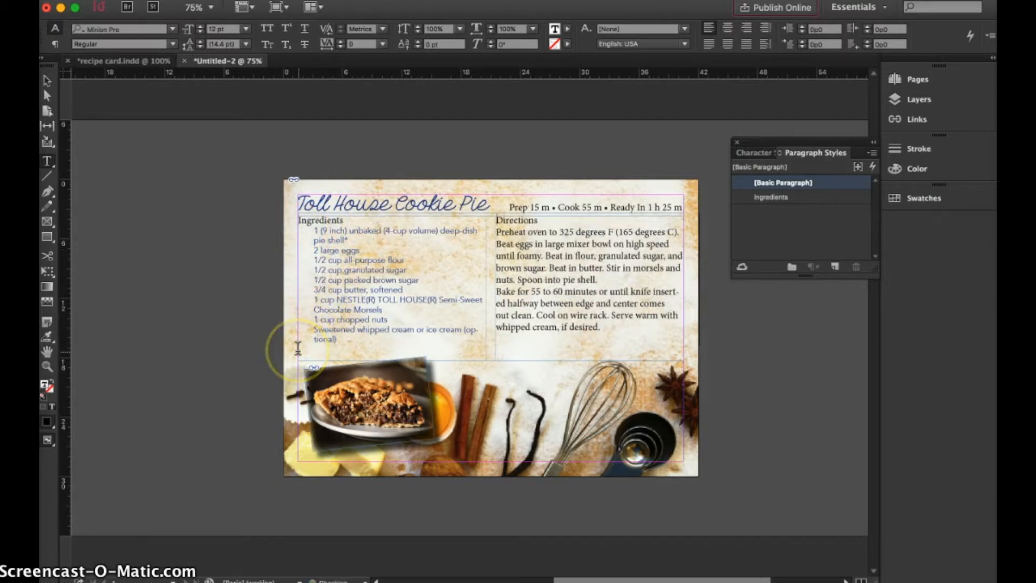
Shorten the two-column recipe frame from below, shift it slightly down, and move the title frame down to a Y of about 3p2.
left_click(47, 80)
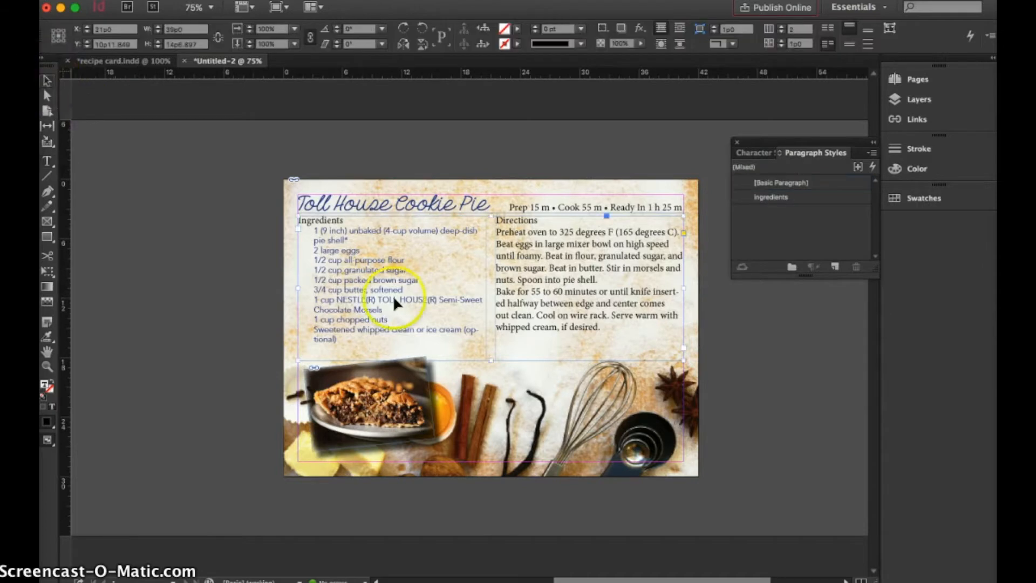
left_click_drag(492, 360, 491, 347)
left_click_drag(439, 277, 443, 292)
left_click_drag(439, 193, 441, 214)
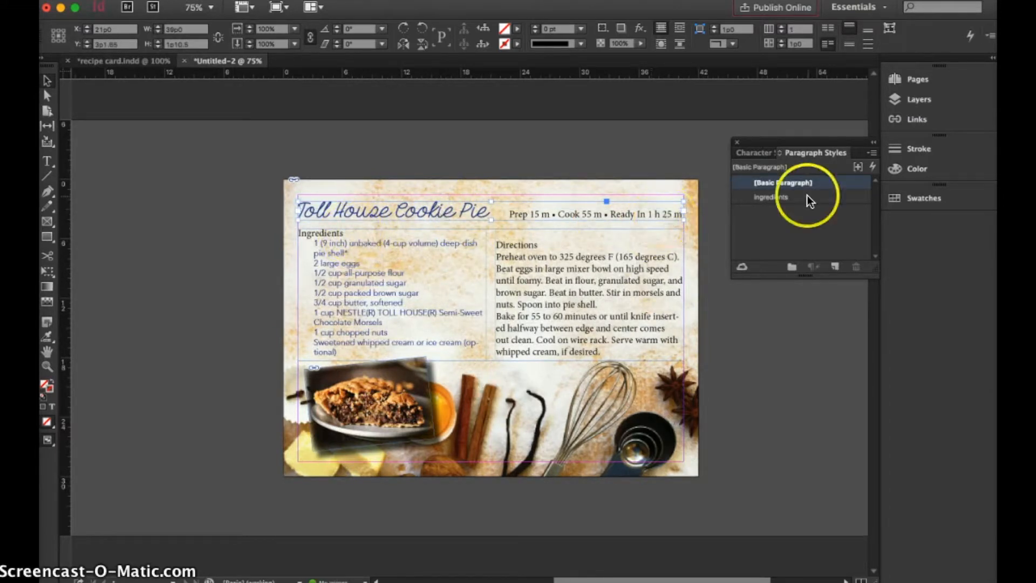
Create a new character style named "headings", based on [None].
left_click(754, 153)
left_click(834, 266)
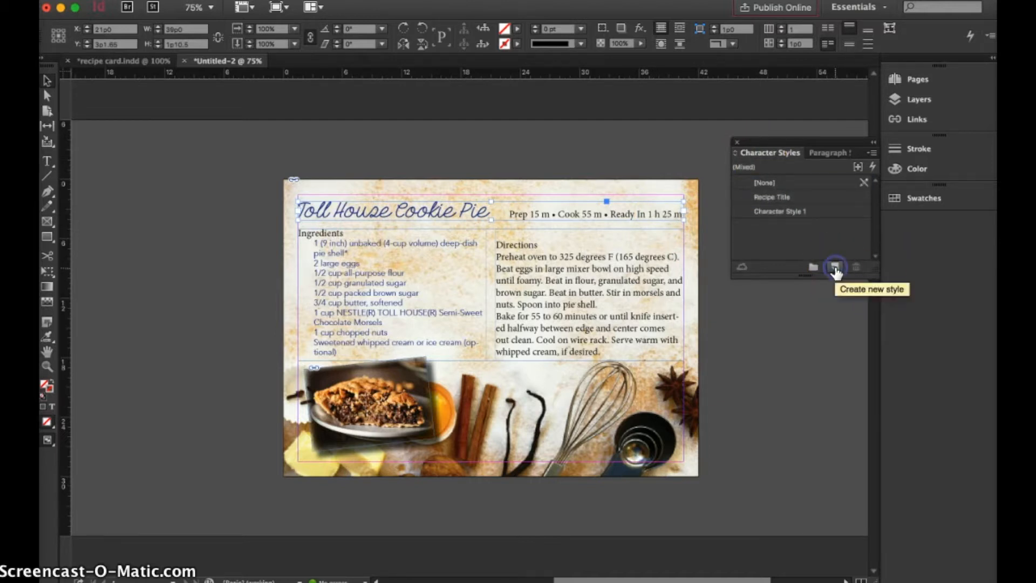
double_click(784, 211)
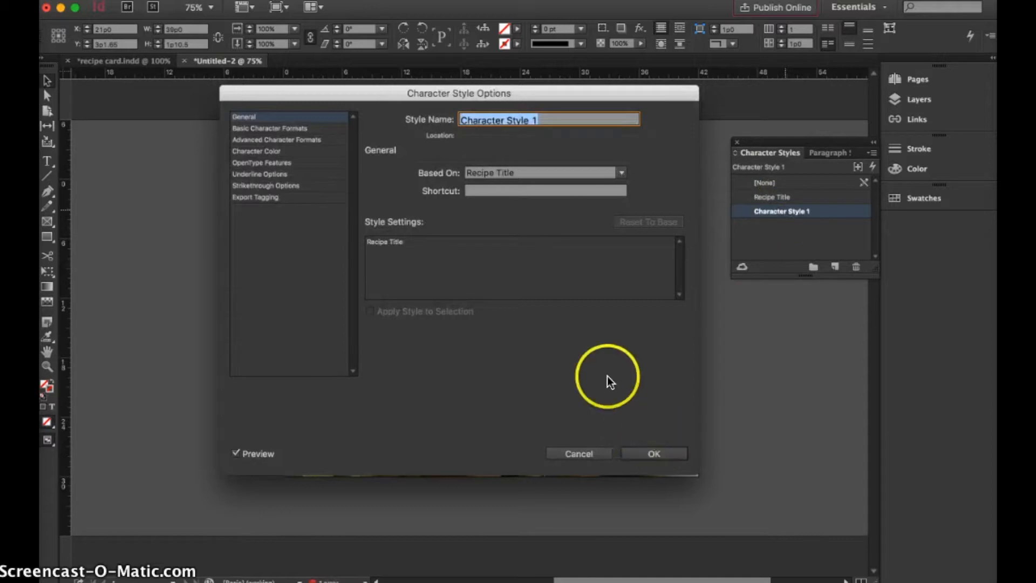
type("headings")
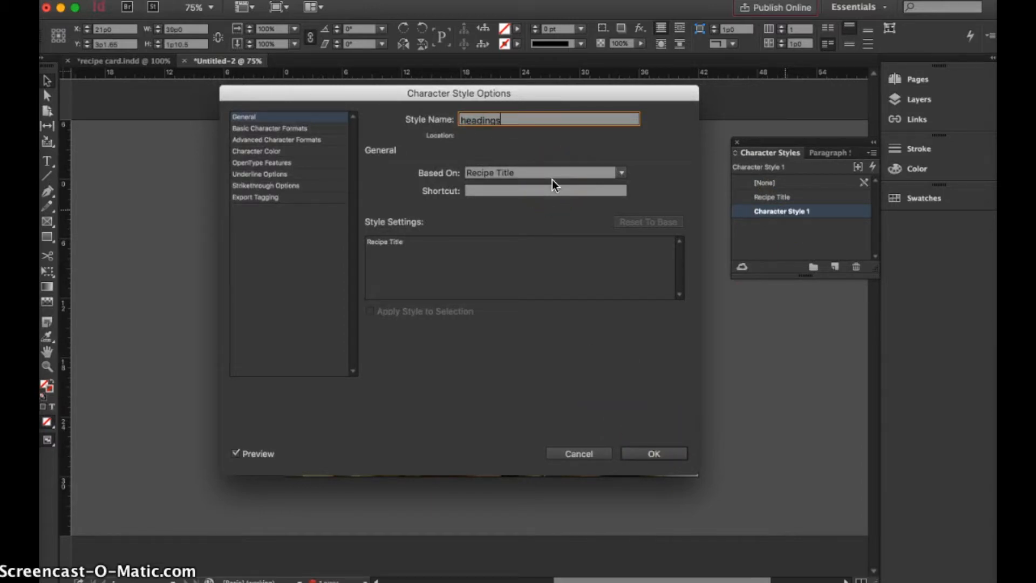
left_click(620, 172)
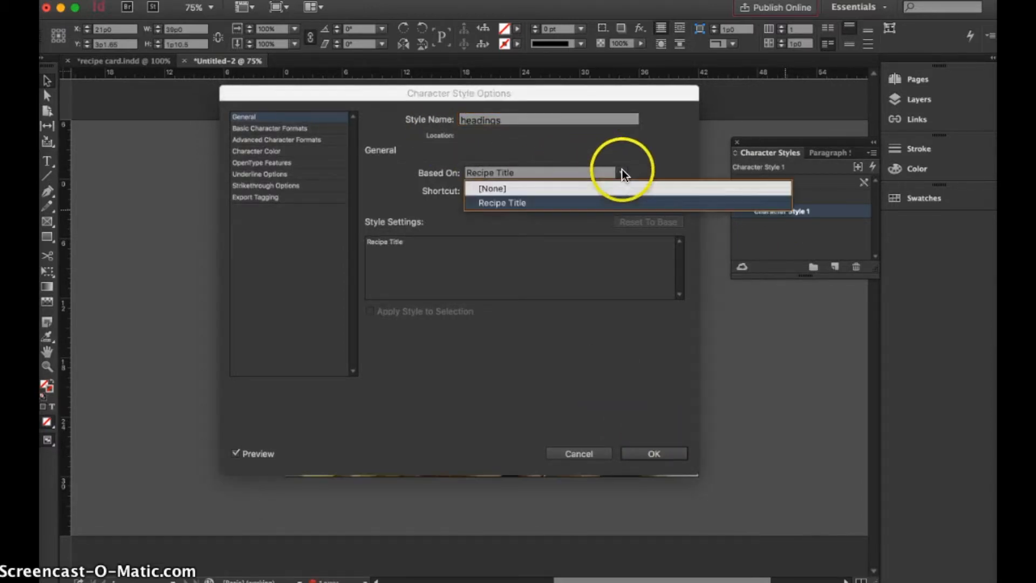
left_click(596, 188)
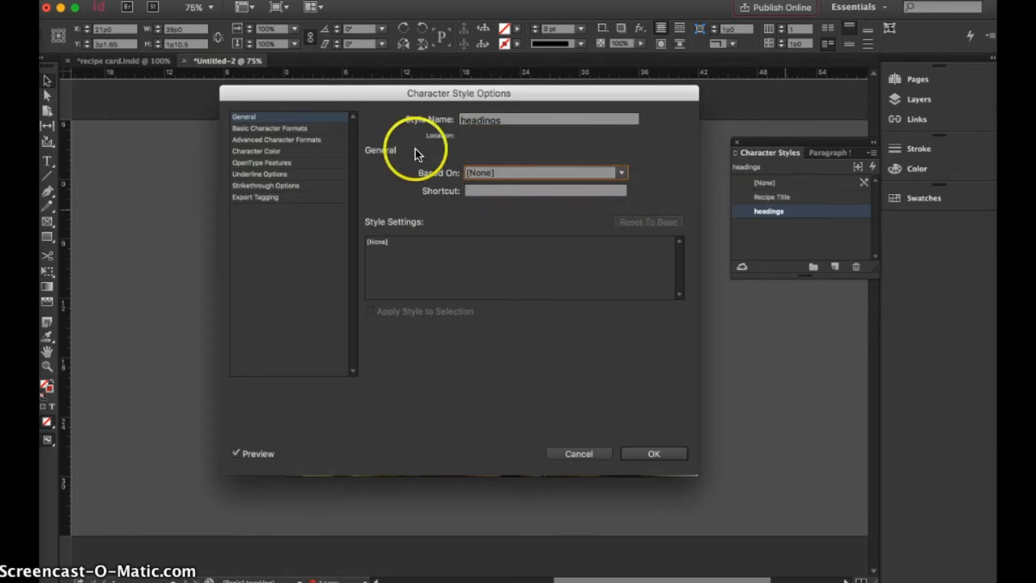
Set the headings character style's size to 12 pt and save the style.
left_click(309, 129)
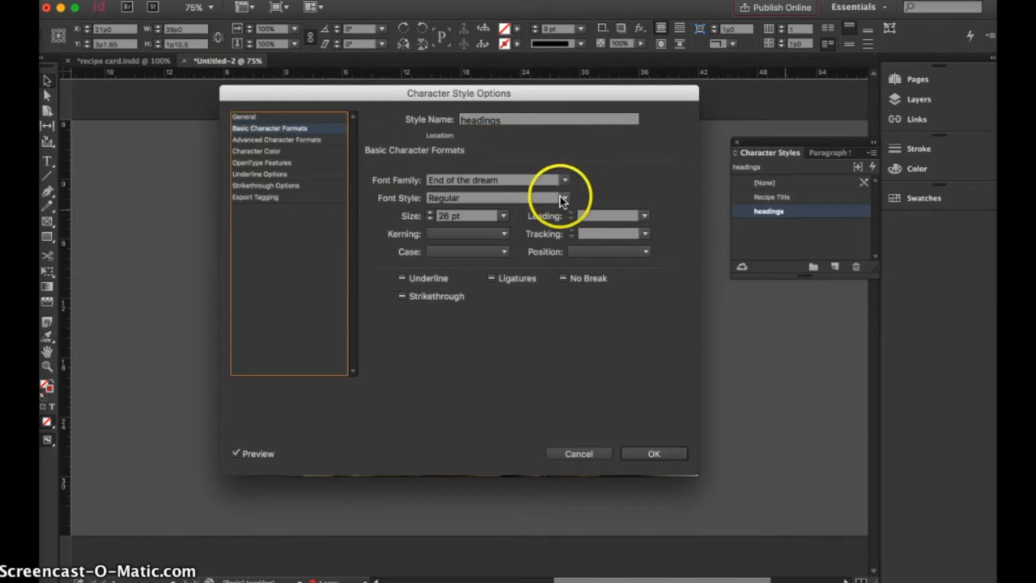
left_click(504, 216)
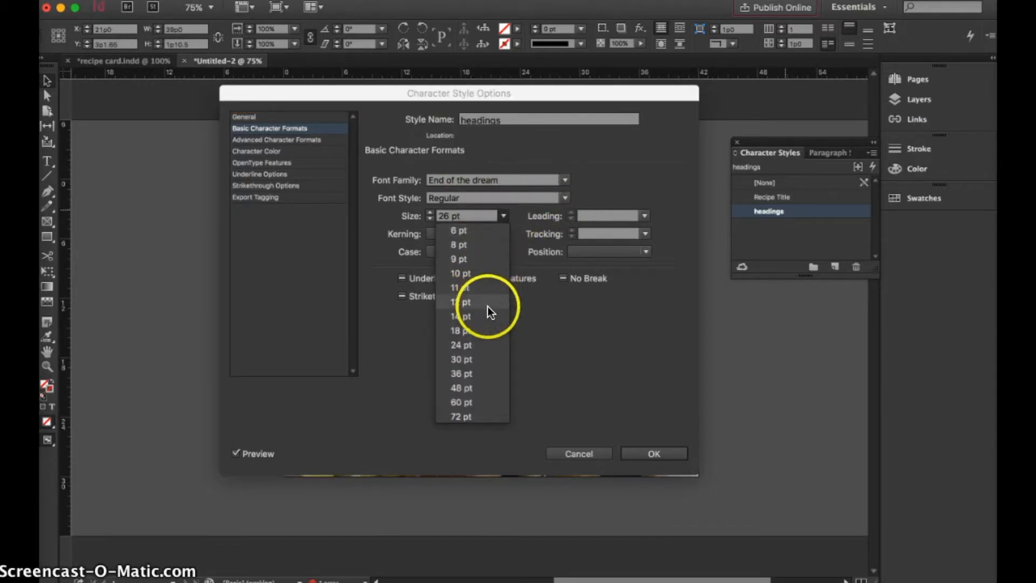
left_click(483, 302)
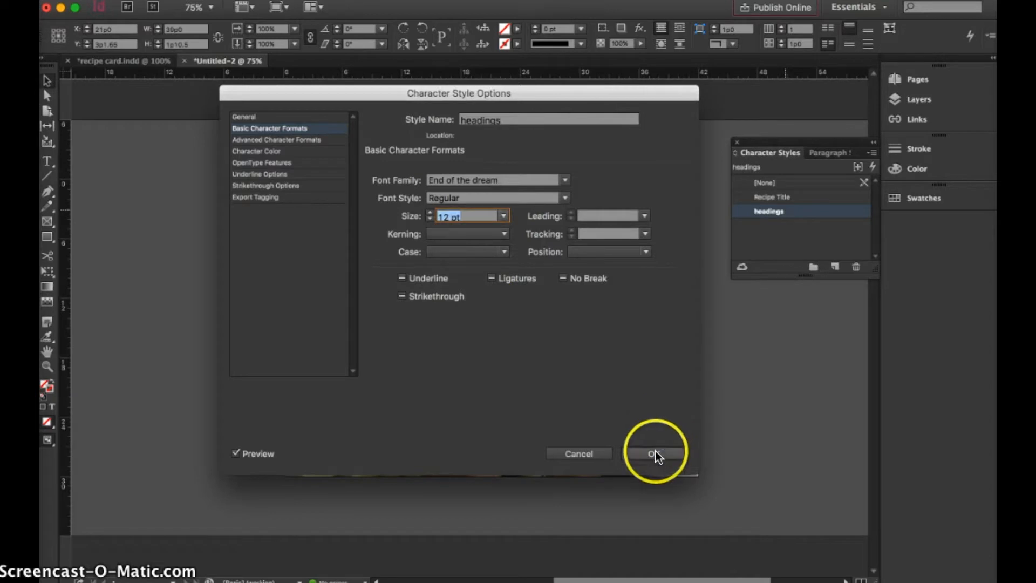
left_click(656, 453)
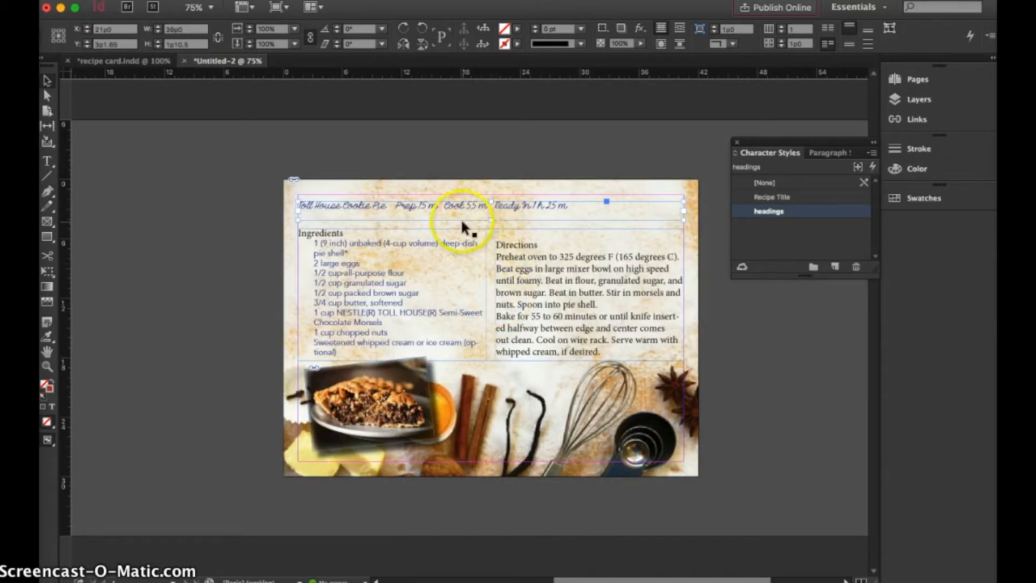
Apply the Recipe Title character style to the words "Toll House Cookie Pie" in the title line.
left_click(697, 151)
double_click(543, 205)
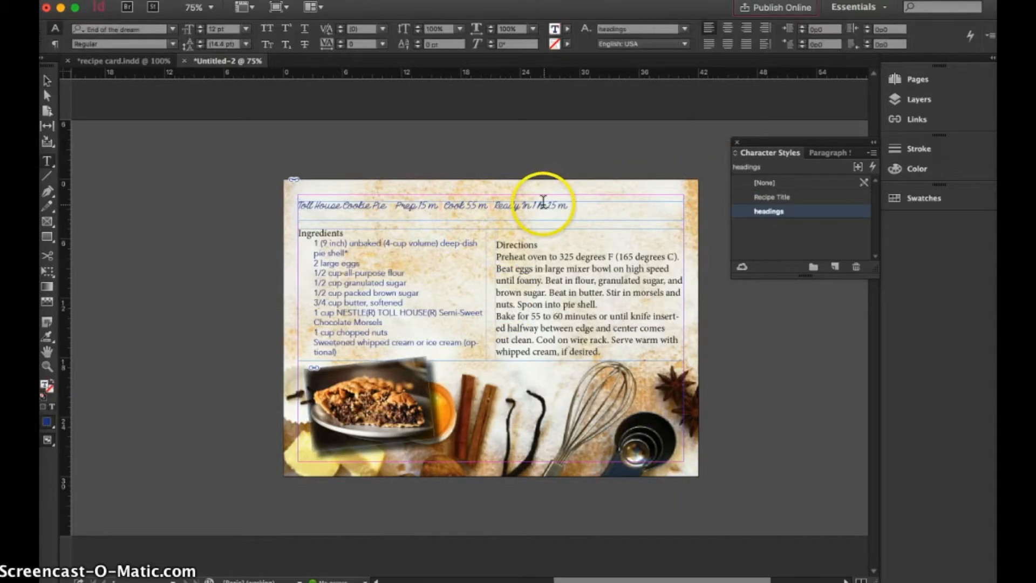
triple_click(543, 204)
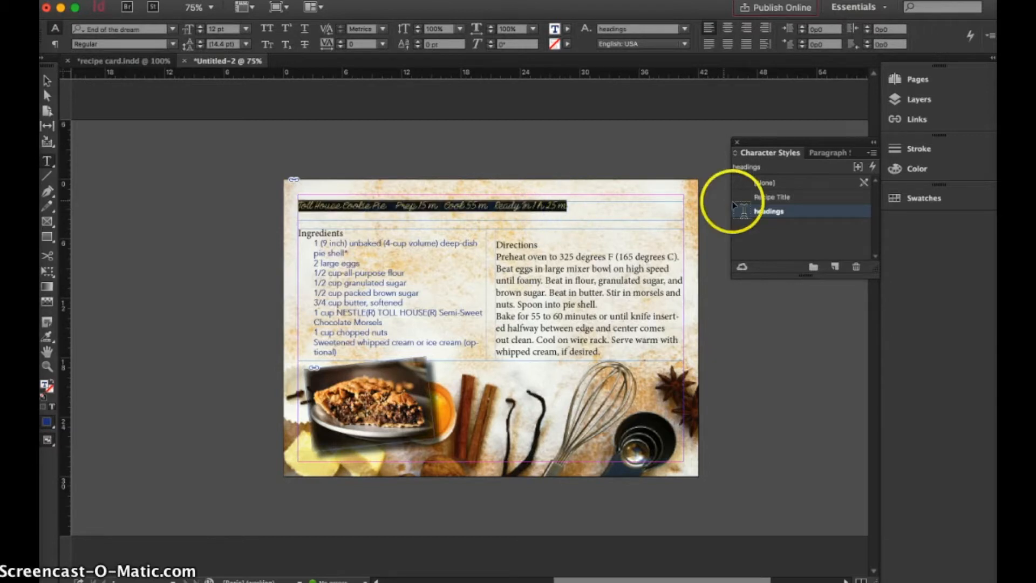
left_click(526, 227)
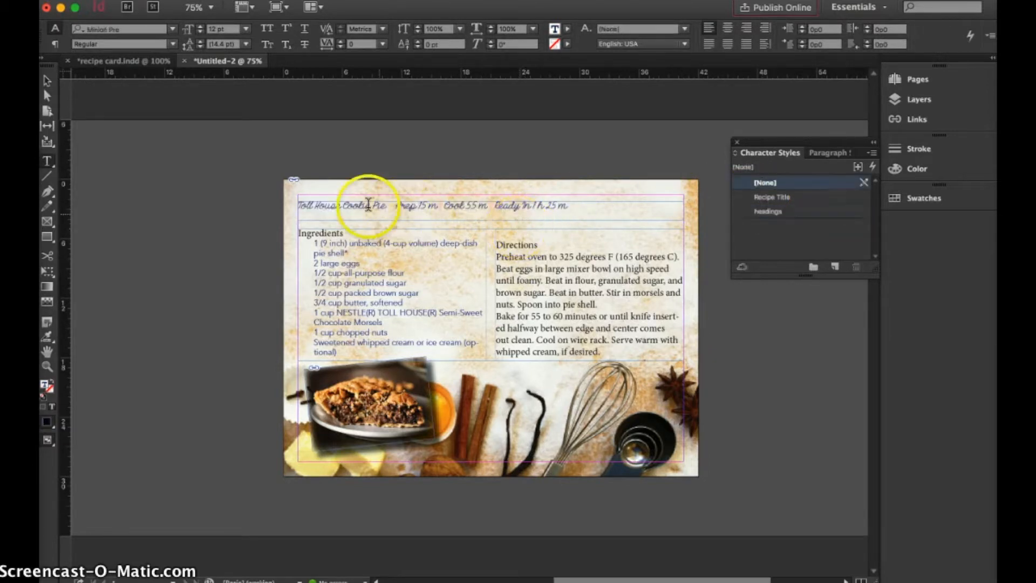
left_click_drag(383, 203, 297, 205)
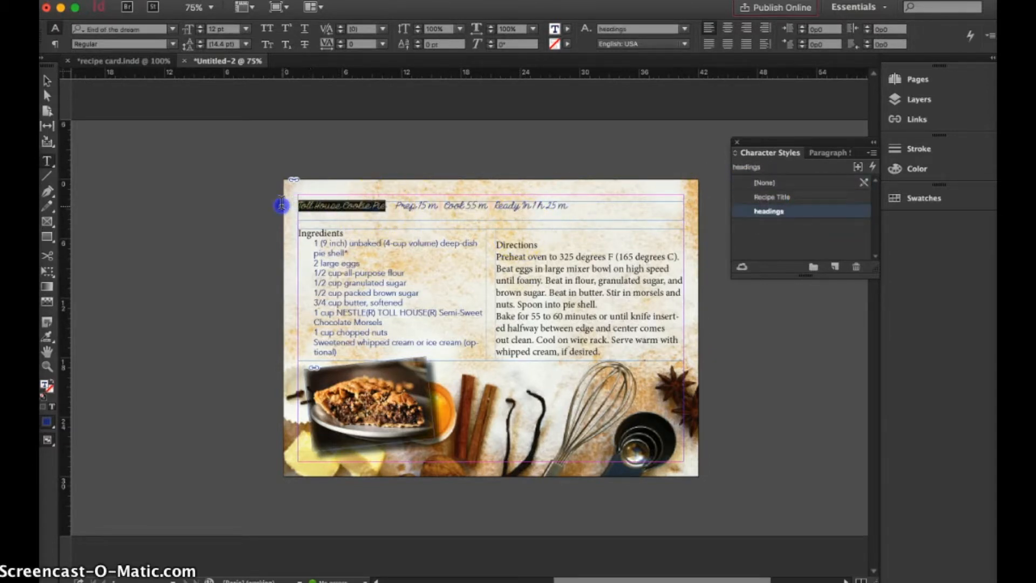
left_click(768, 195)
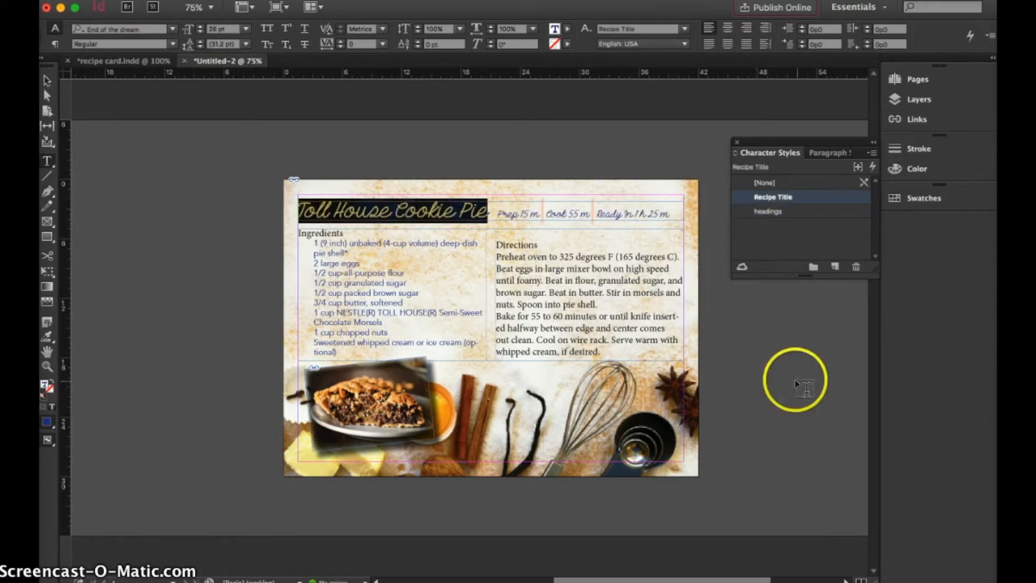
Set the separator character between the prep and cook times to the Avenir font.
left_click(545, 218)
left_click_drag(547, 212, 537, 212)
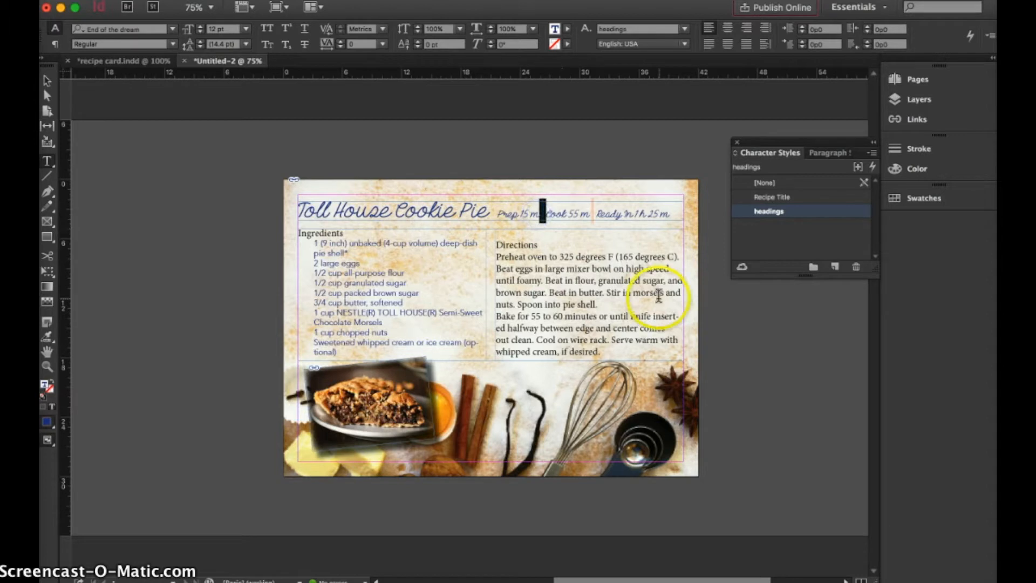
key("BackSpace")
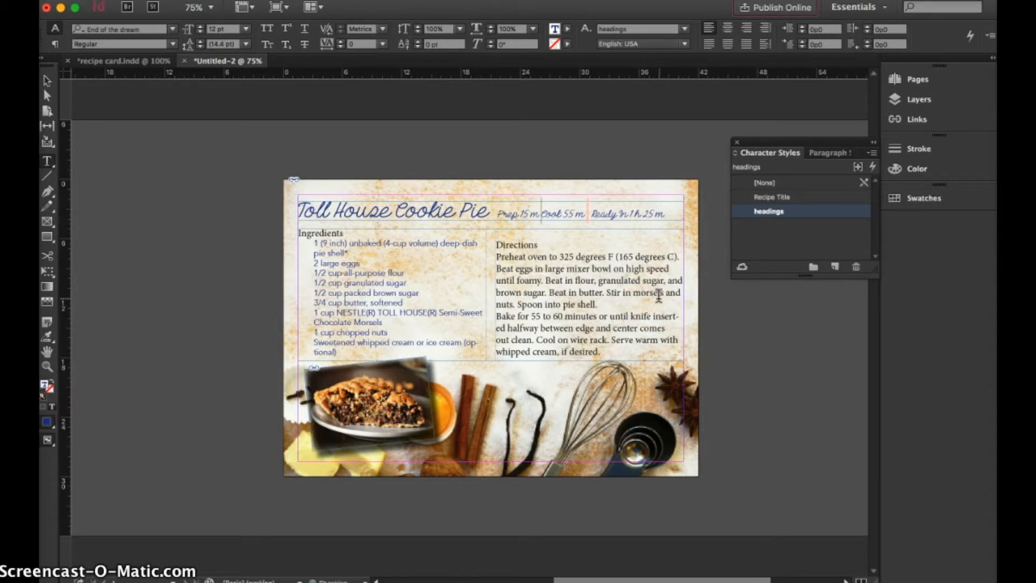
left_click(627, 236)
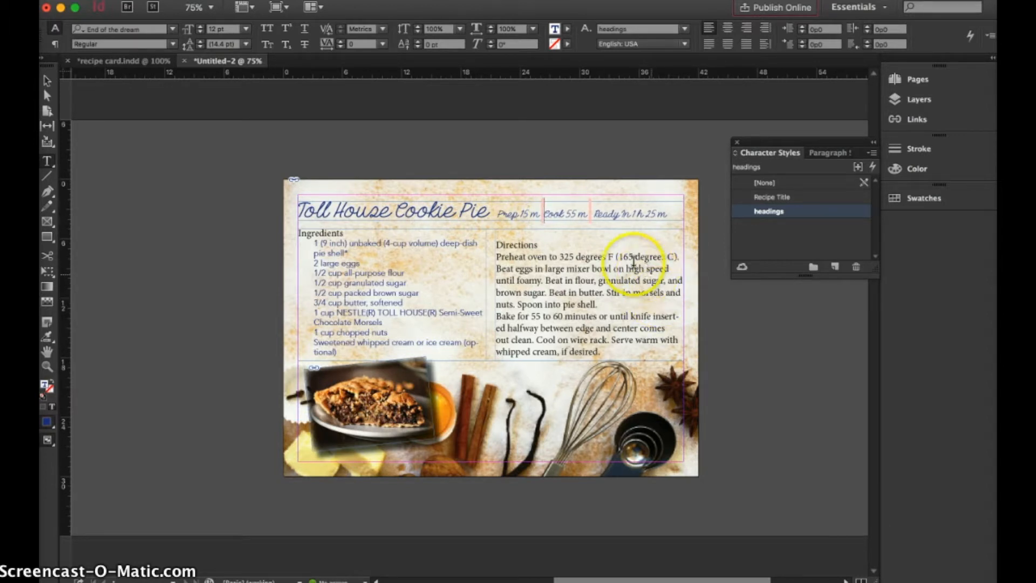
left_click(541, 207)
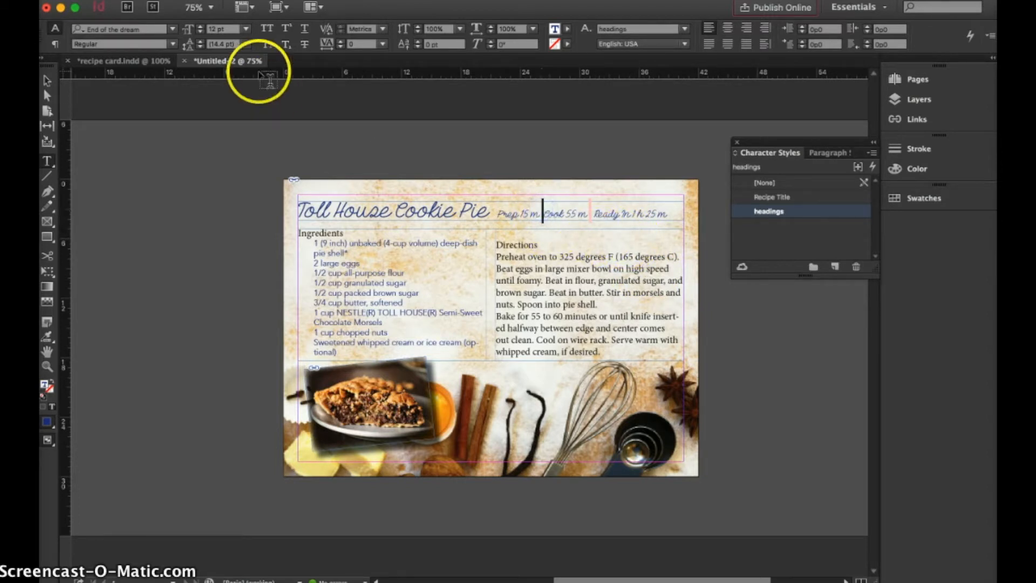
left_click(169, 30)
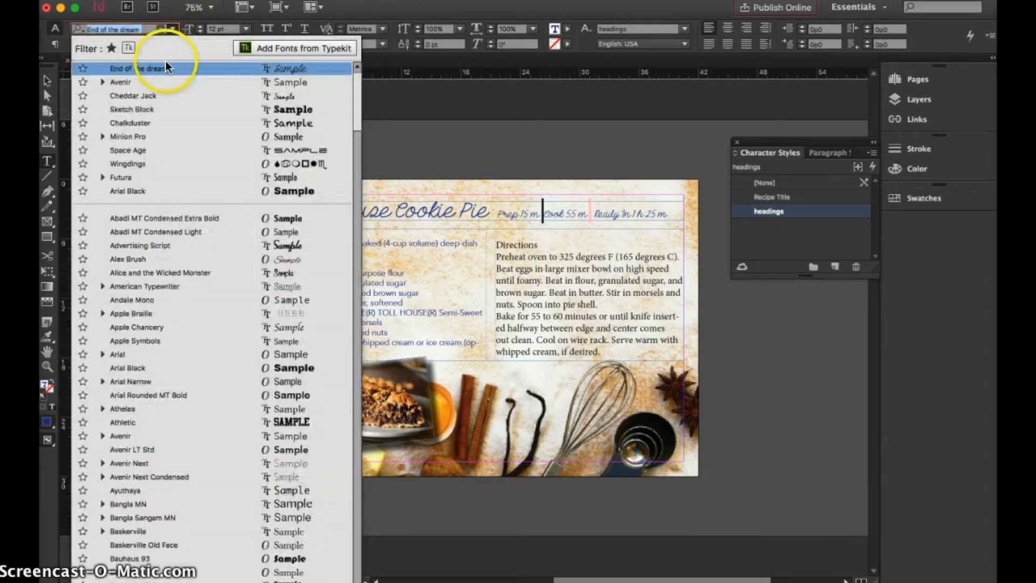
left_click(171, 84)
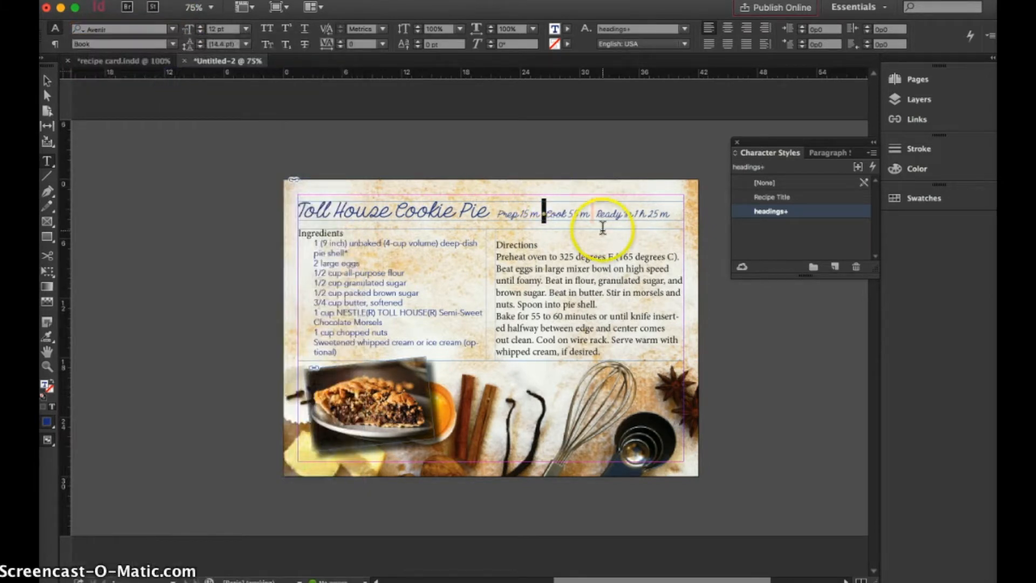
Set the separator before "Ready In" to Avenir and add a space after each bullet in the title line.
left_click(596, 213)
left_click_drag(596, 214, 589, 214)
left_click(168, 28)
left_click(151, 69)
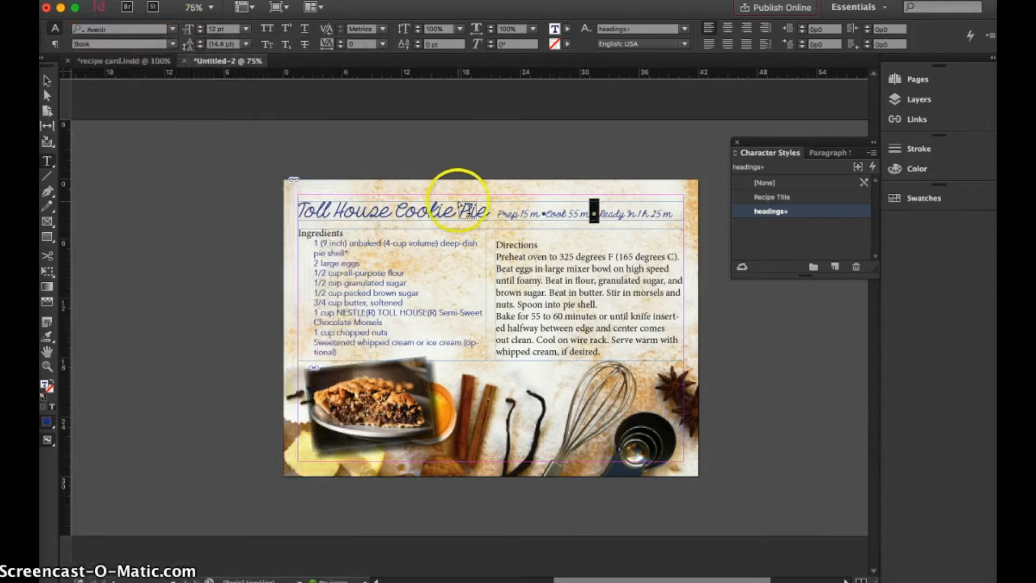
left_click(545, 212)
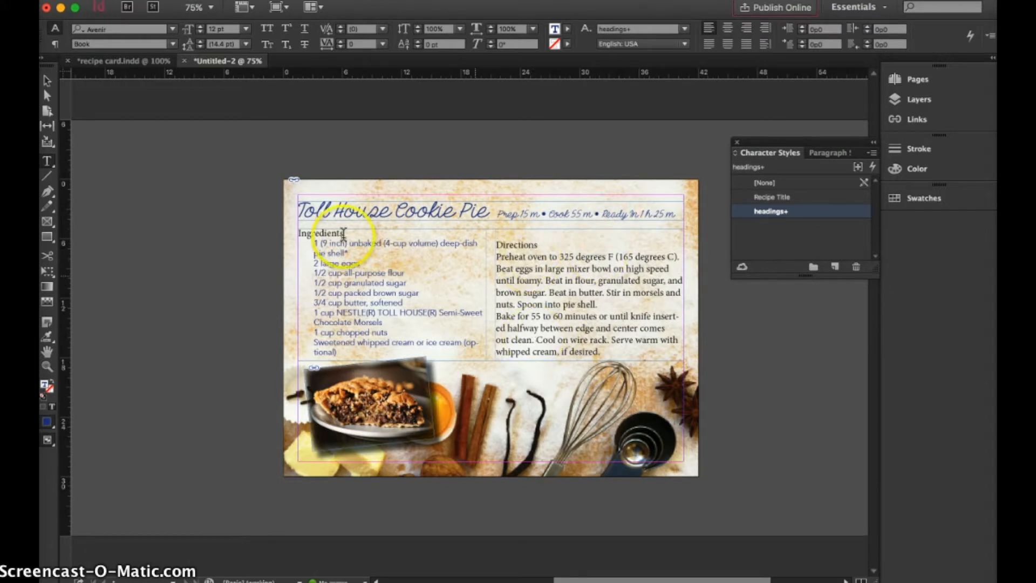
Apply the headings character style to the Ingredients and Directions headings and remove the empty line above Directions.
left_click_drag(343, 233, 280, 233)
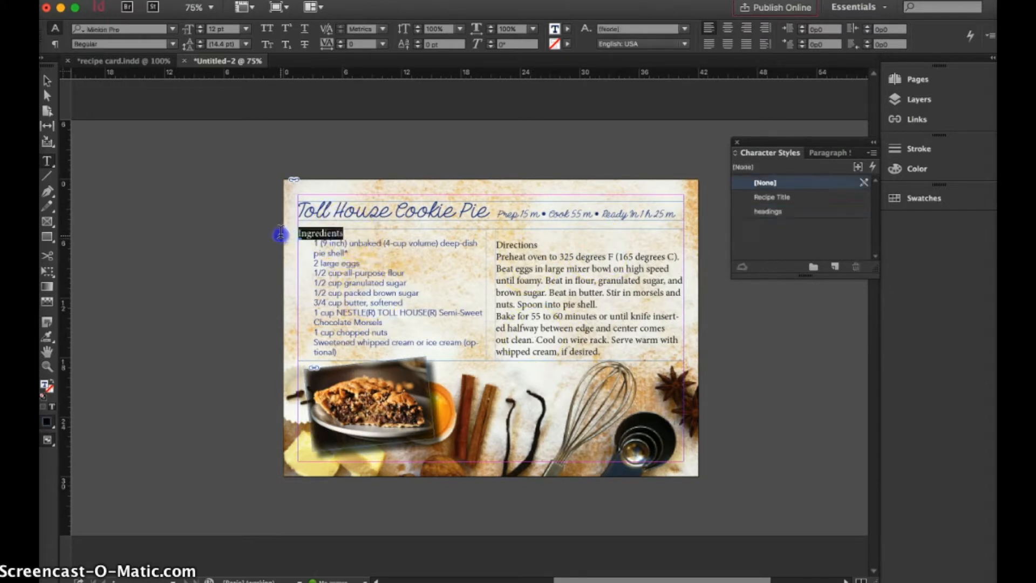
left_click(801, 211)
left_click_drag(537, 246, 495, 245)
left_click(758, 211)
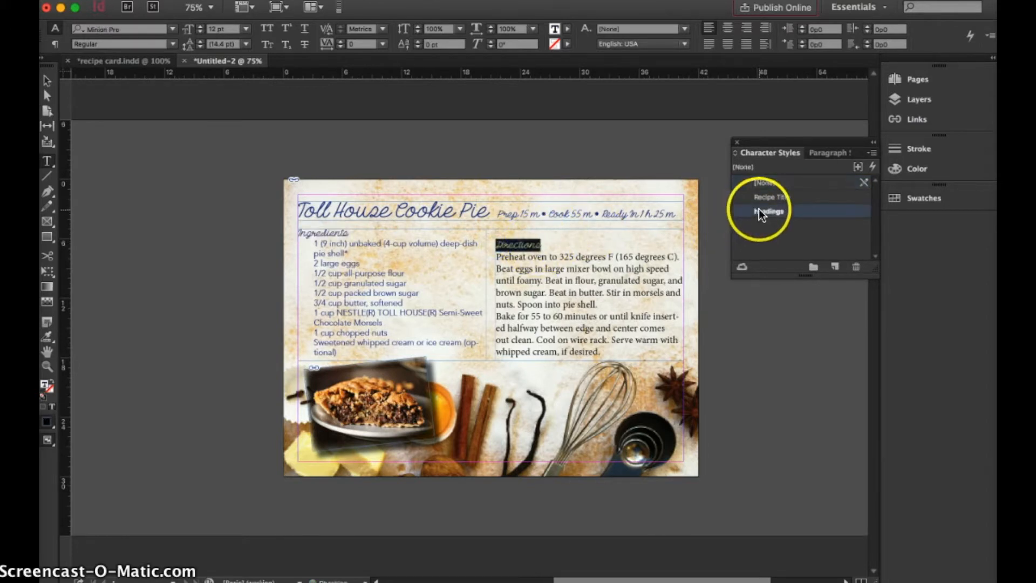
left_click(496, 243)
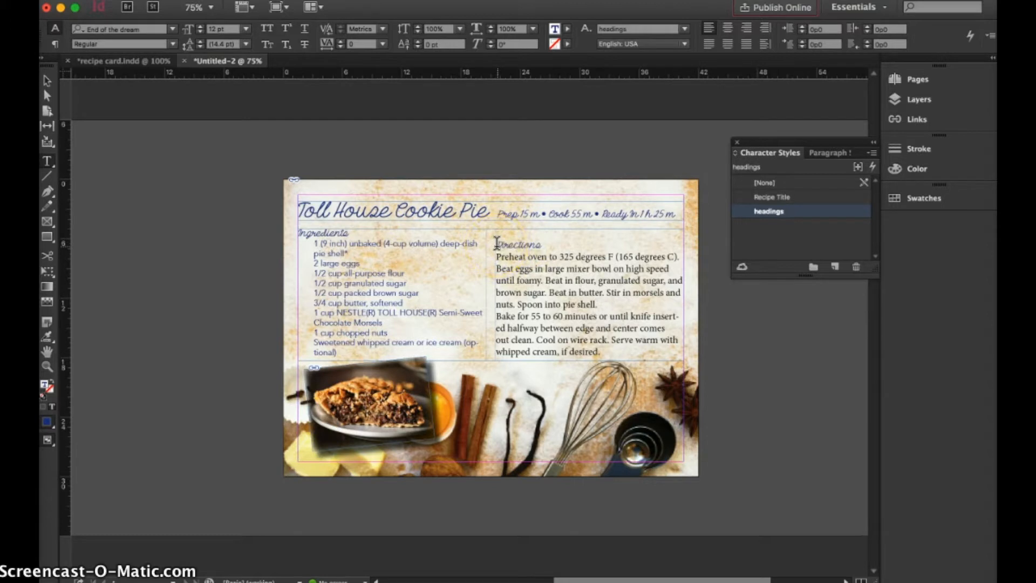
key("BackSpace")
Apply the Ingredients paragraph style to all the text below the Directions heading.
left_click(777, 197)
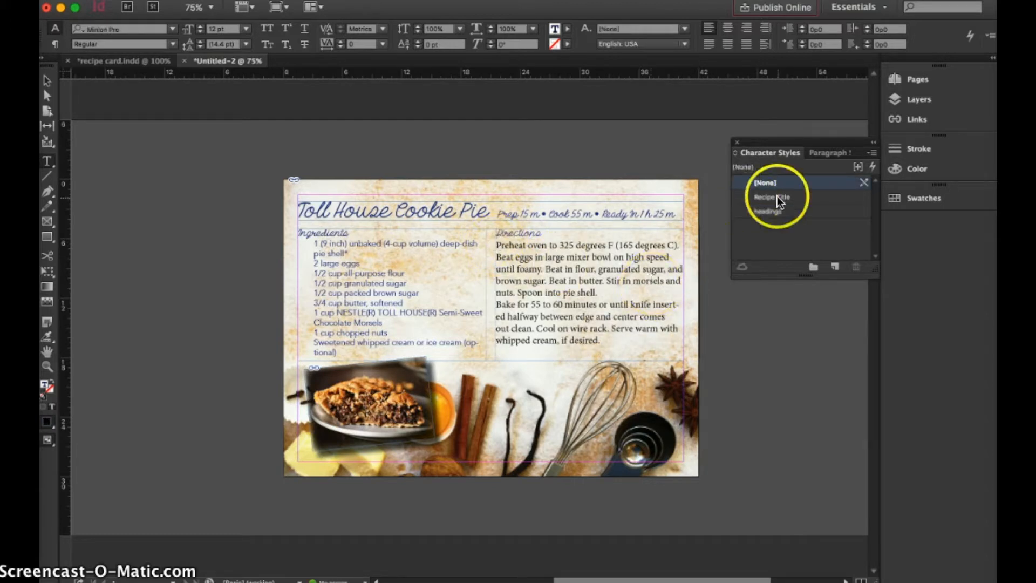
left_click(612, 340)
left_click_drag(613, 340, 496, 245)
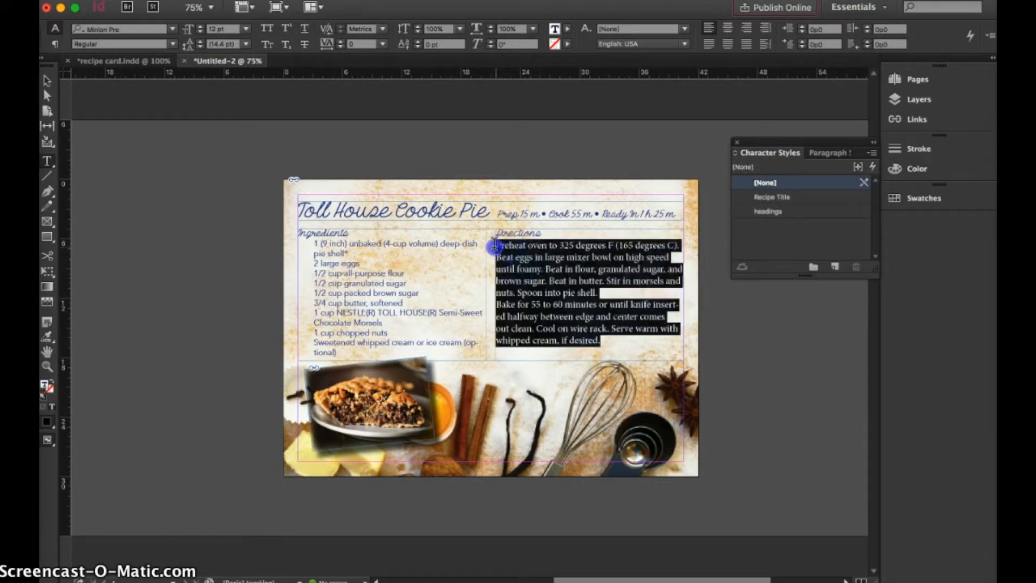
left_click(815, 151)
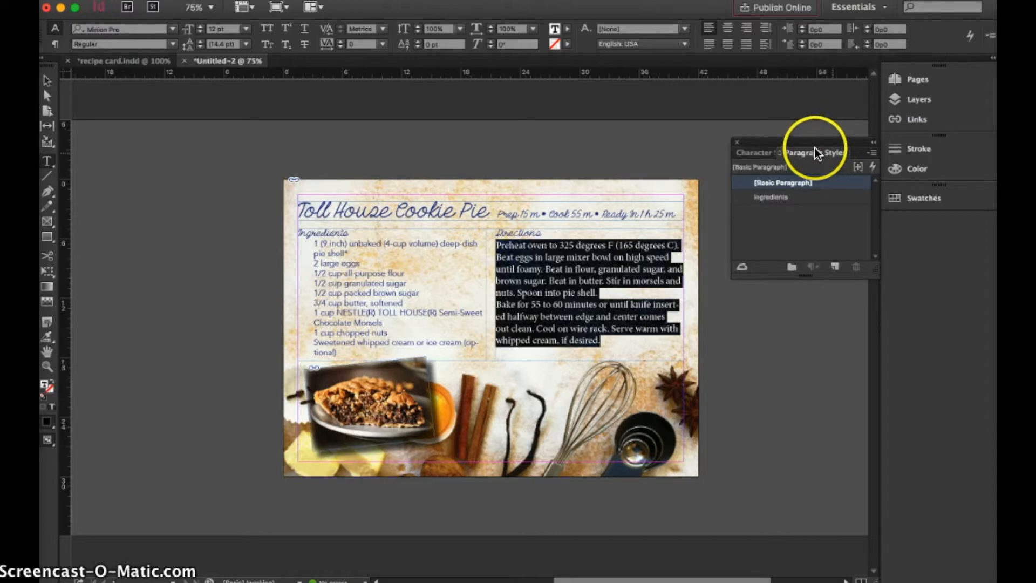
left_click(785, 198)
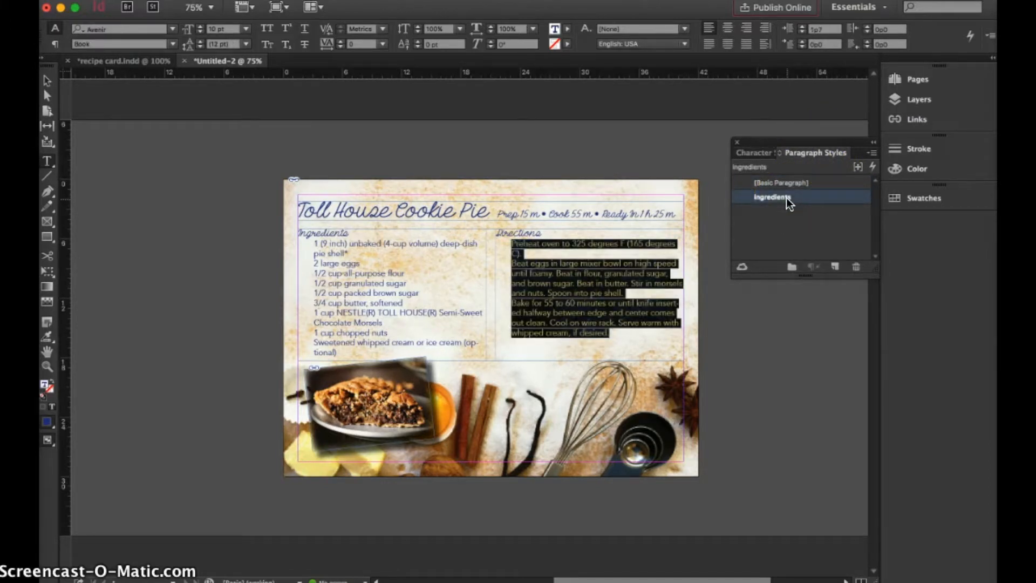
left_click(606, 231)
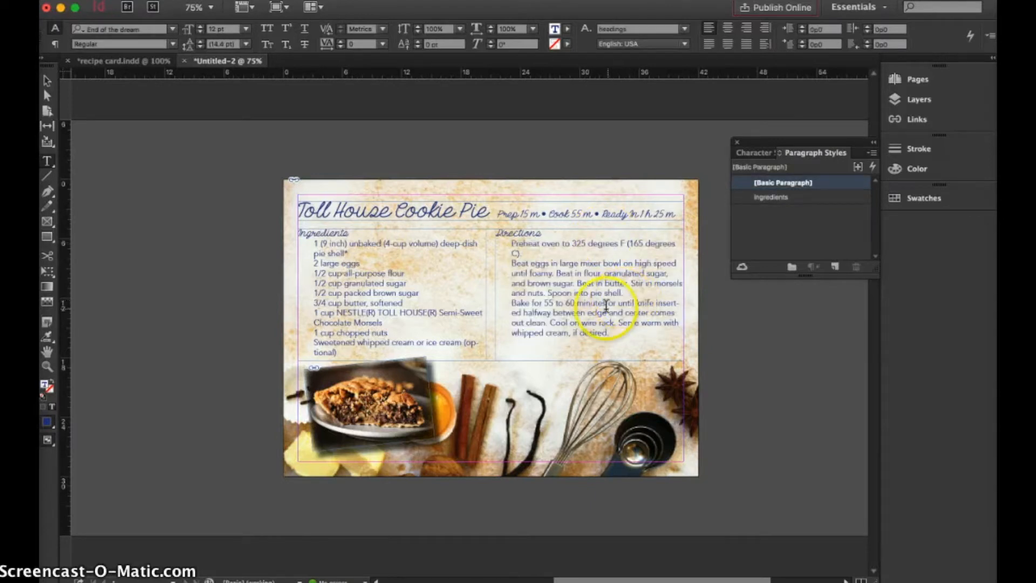
Change the text color of the directions and of the ingredient list to [Black].
left_click_drag(609, 333, 492, 235)
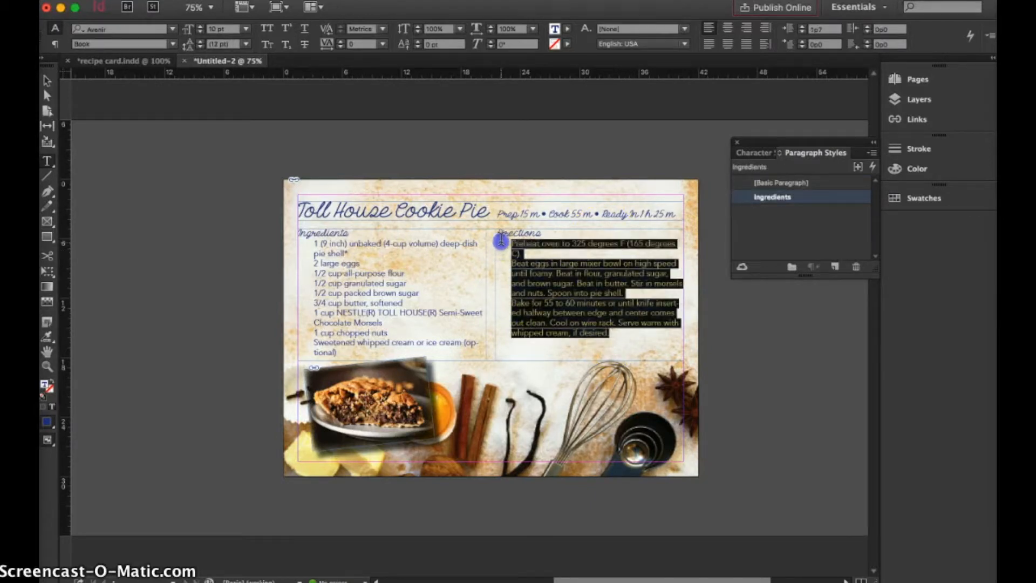
left_click(565, 31)
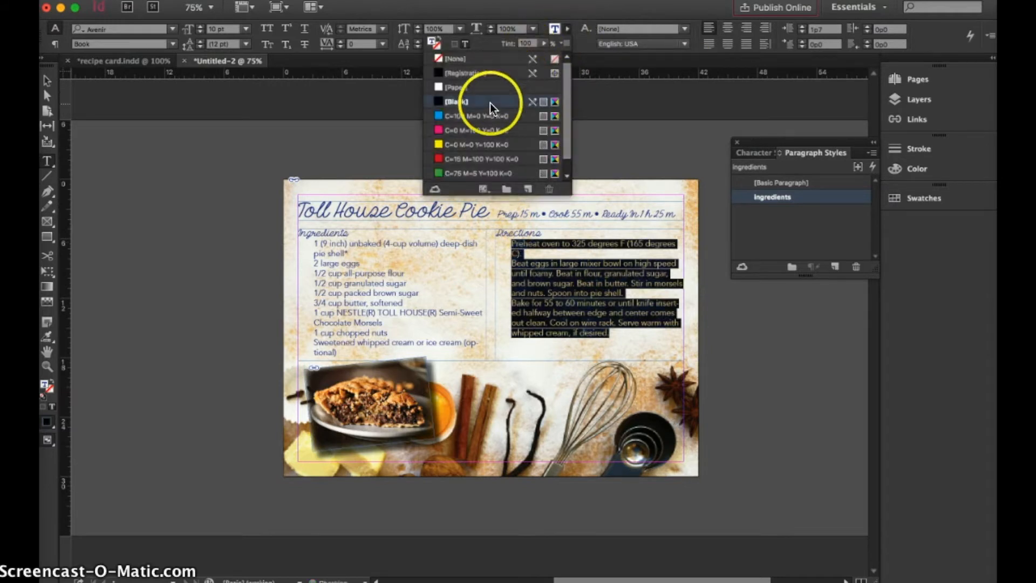
left_click(456, 102)
left_click(377, 348)
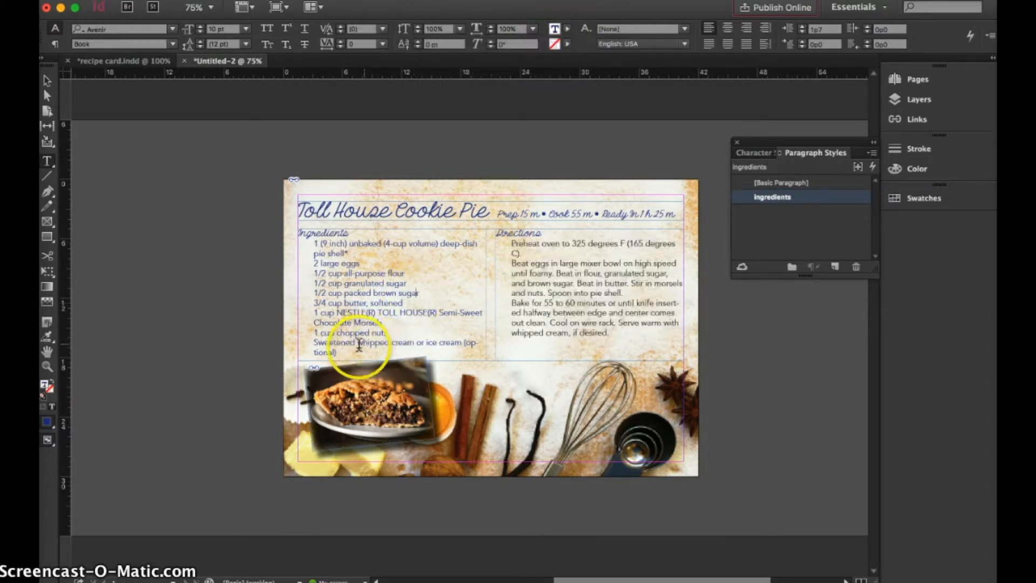
left_click_drag(337, 353, 312, 243)
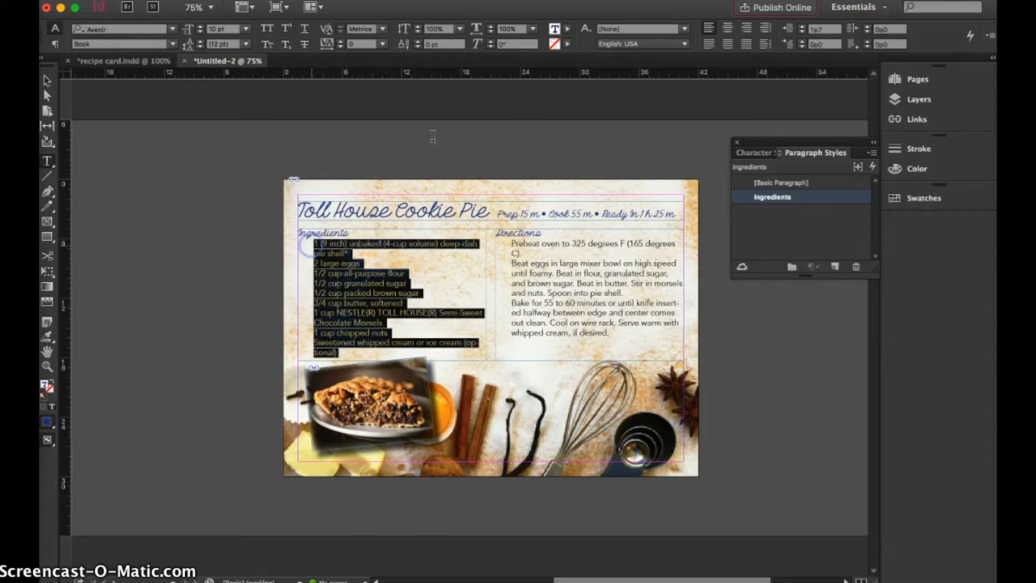
left_click(565, 30)
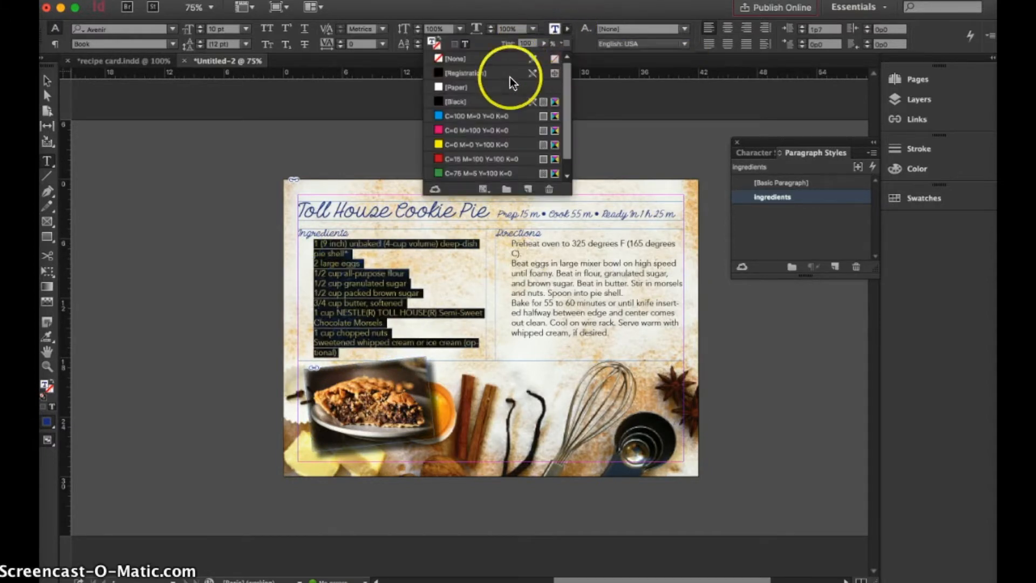
left_click(498, 102)
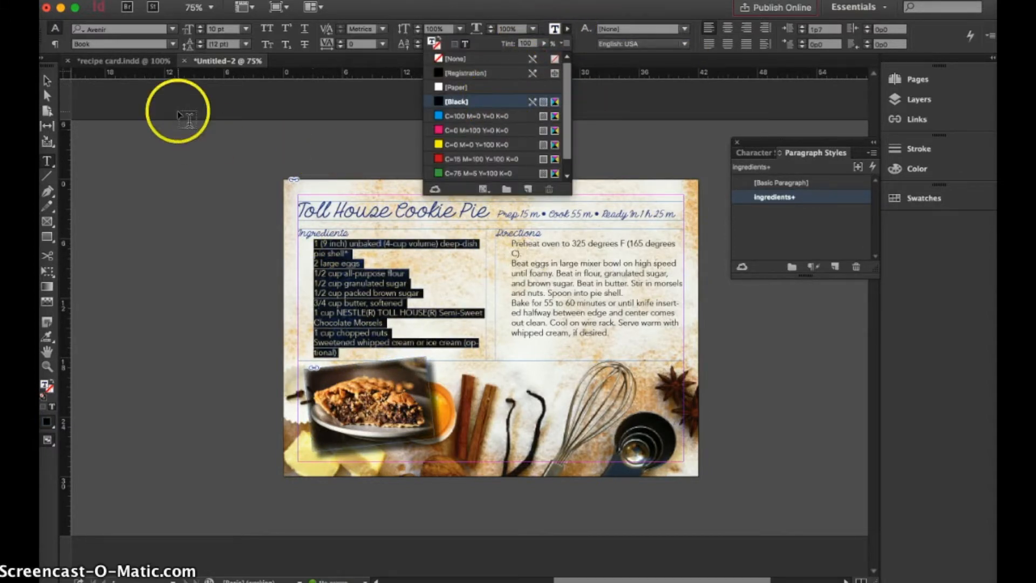
left_click(46, 80)
left_click(158, 218)
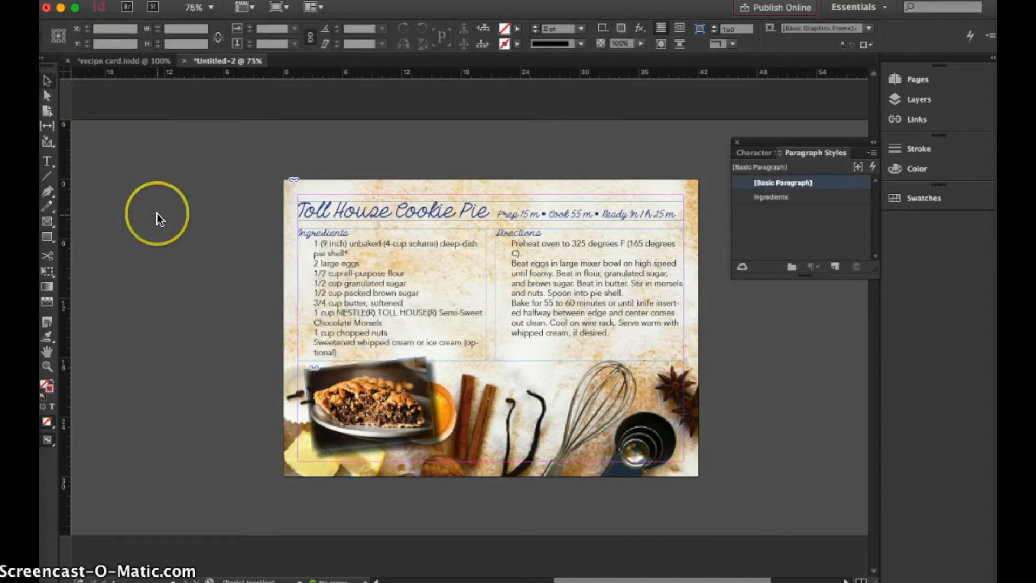
Break the last ingredient before "(optional)" so that the whole word starts on the second line.
left_click(454, 340)
left_click(456, 340)
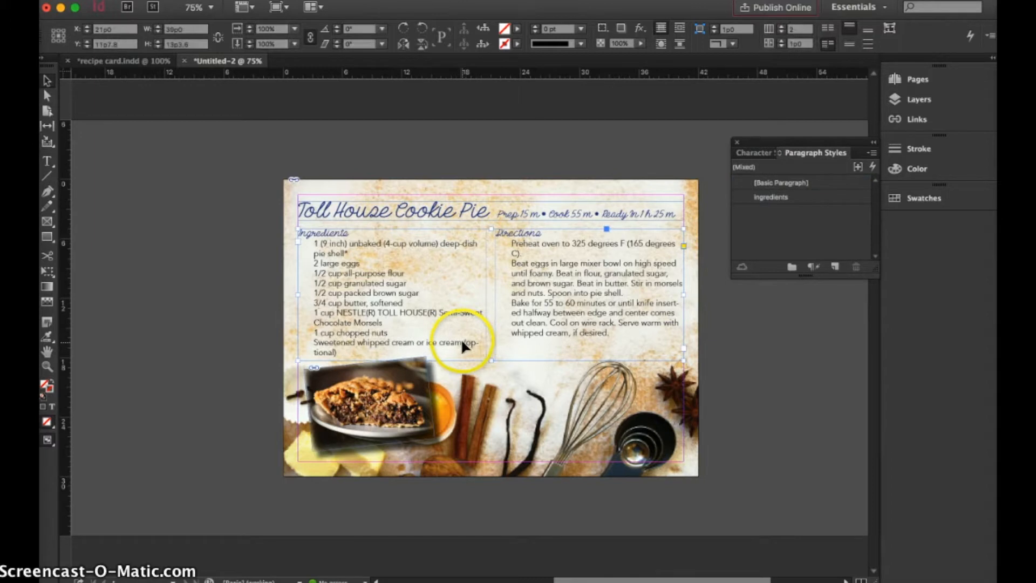
double_click(465, 345)
left_click(467, 348)
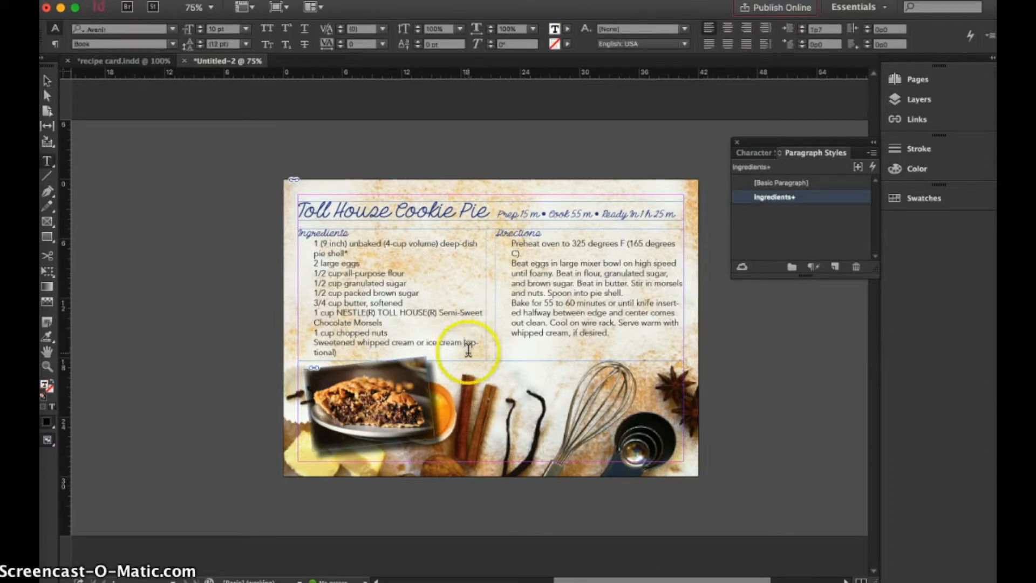
left_click(409, 287)
left_click(445, 303)
Edit the Ingredients paragraph style and set its character color to [Black].
left_click(806, 180)
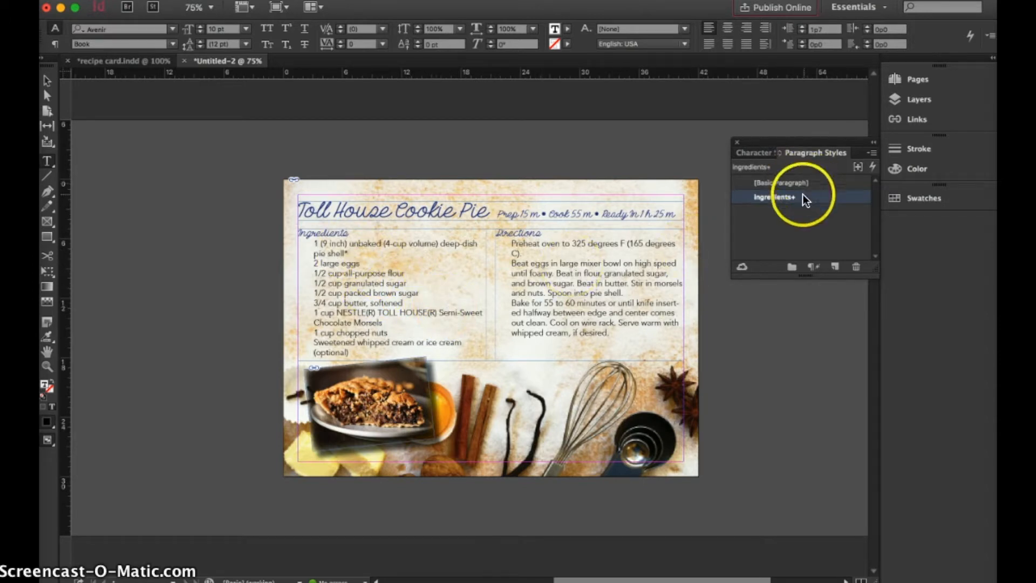
double_click(803, 197)
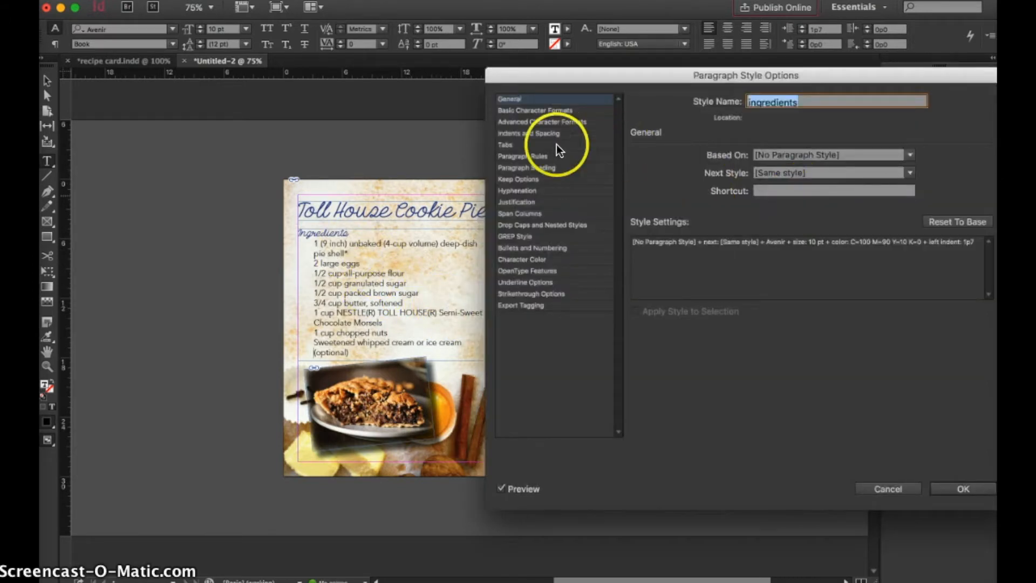
left_click(536, 259)
left_click(739, 162)
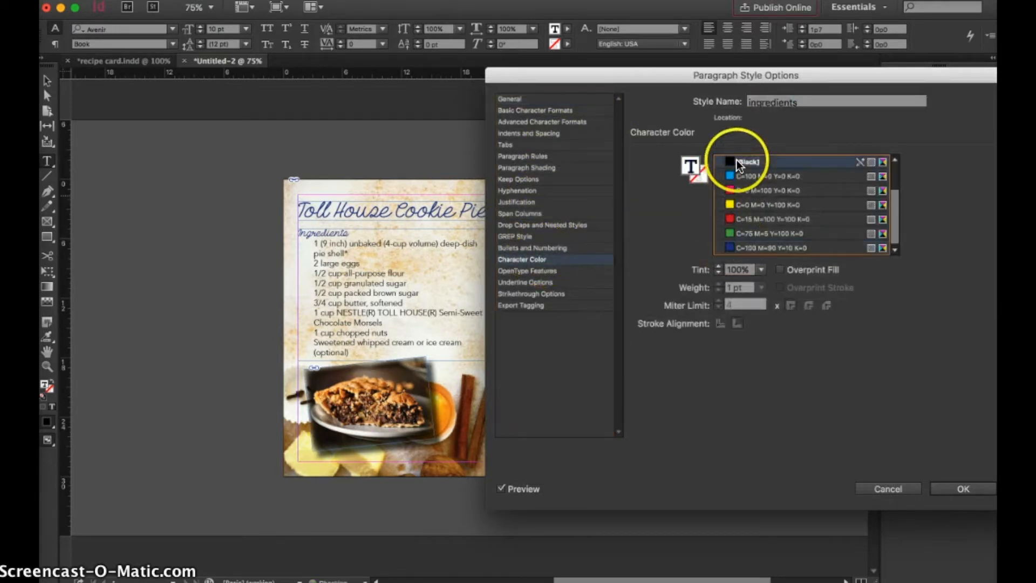
Look over the Ingredients style's drop cap, hyphenation, paragraph rule and tab settings, and accept the style changes.
left_click(520, 225)
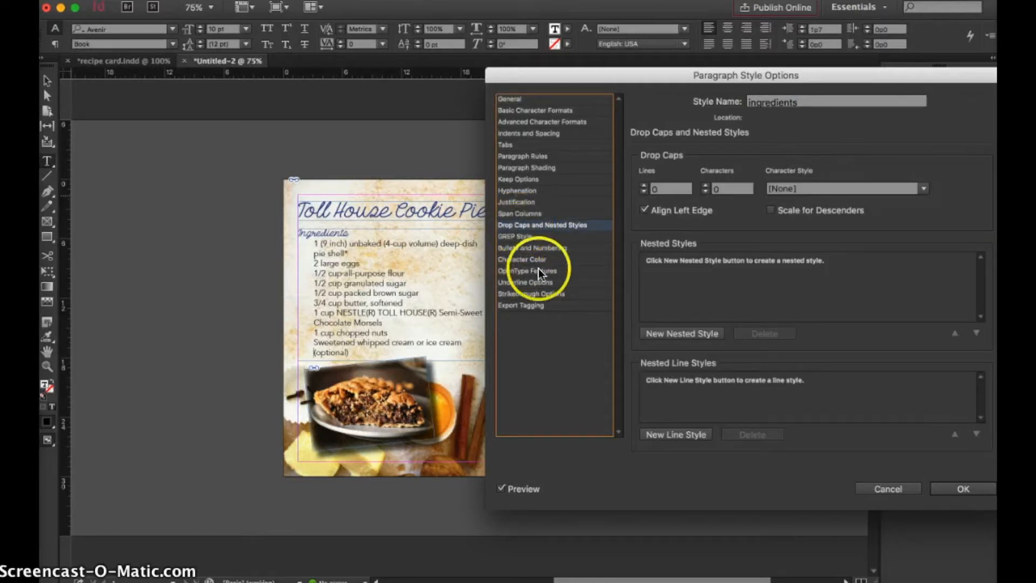
left_click(517, 191)
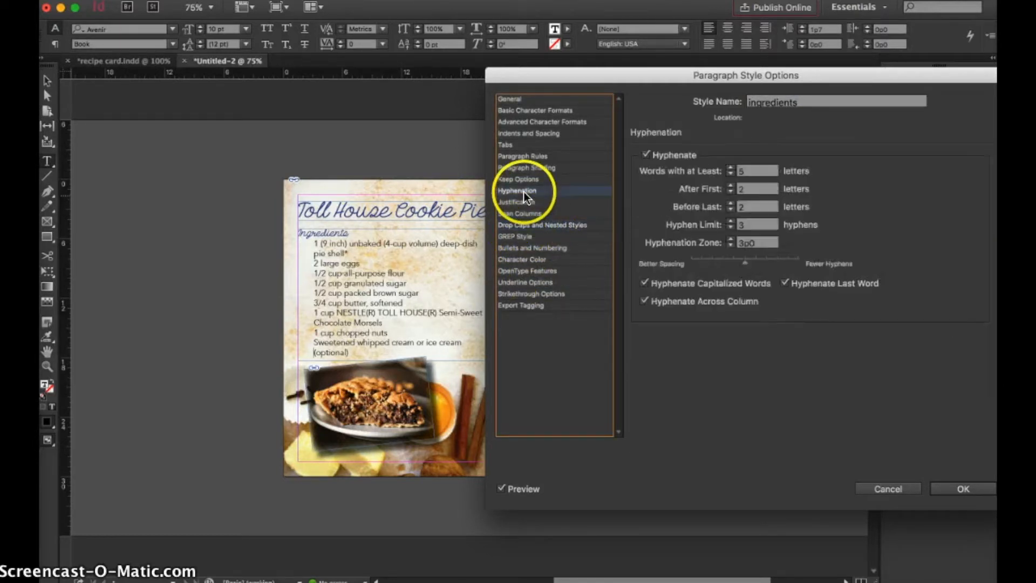
left_click(528, 156)
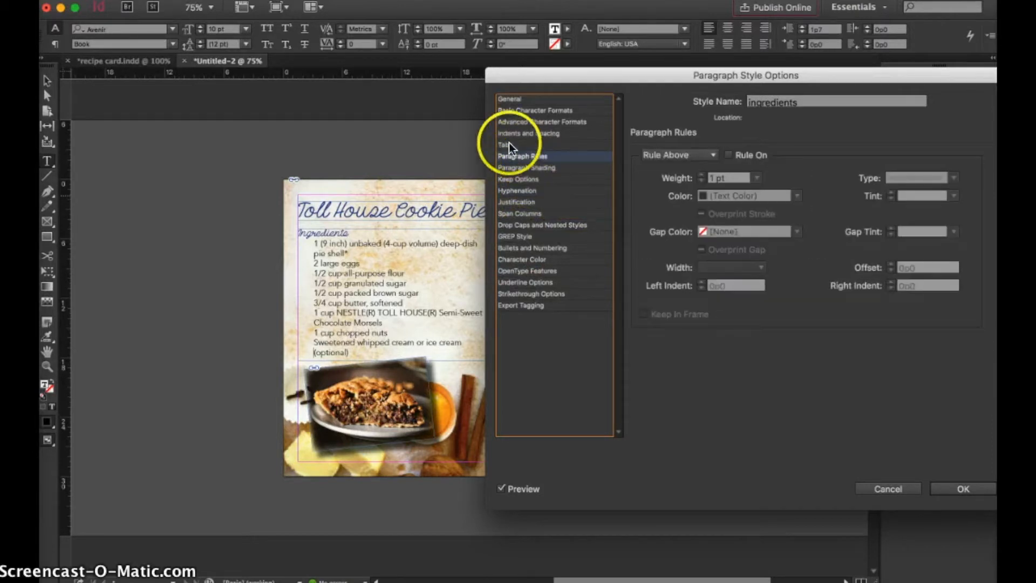
left_click(509, 144)
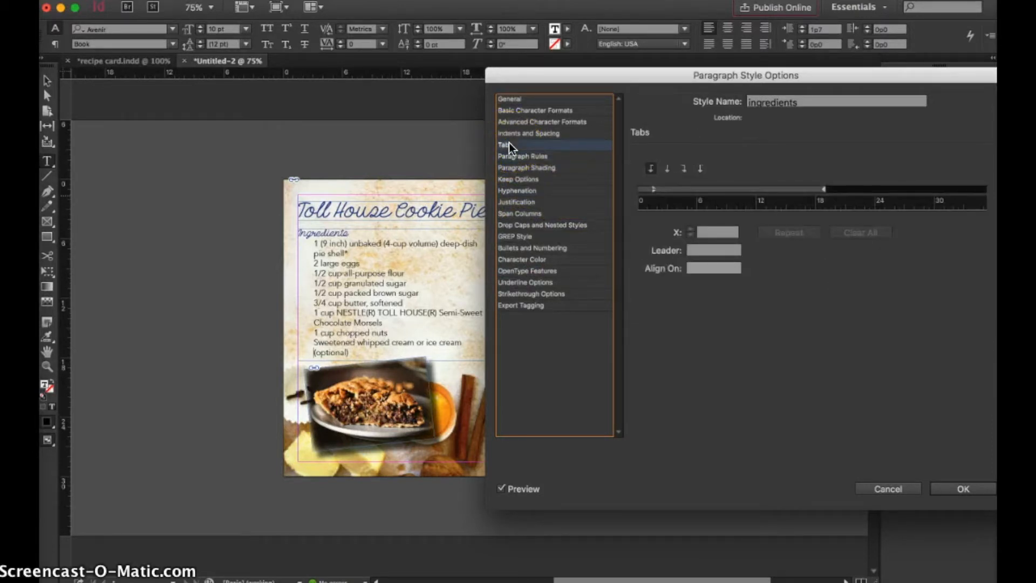
left_click(963, 487)
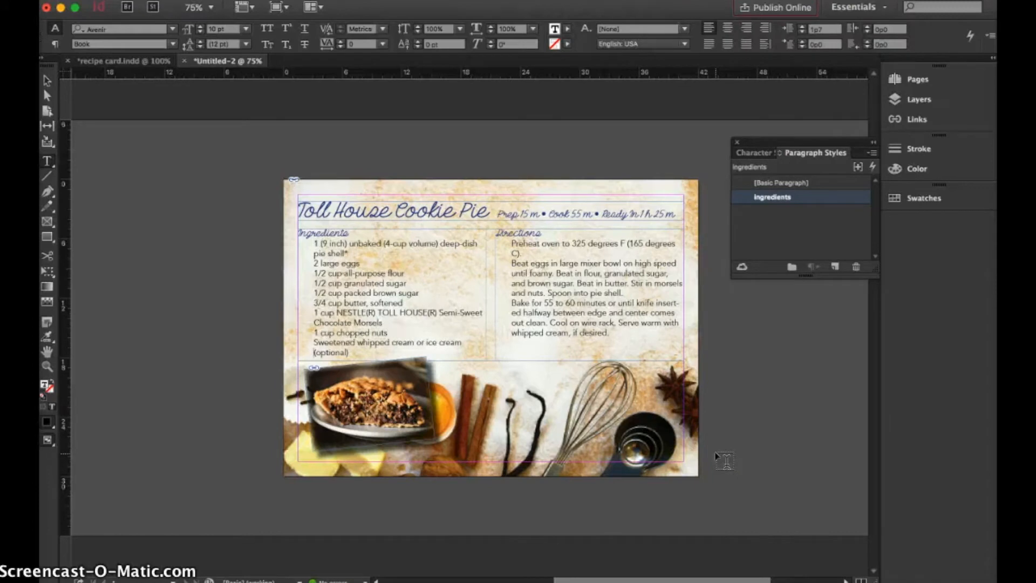
Export the card to the Desktop as an Adobe PDF (Print) file named "receipe card" with the [High Quality Print] preset.
left_click(98, 0)
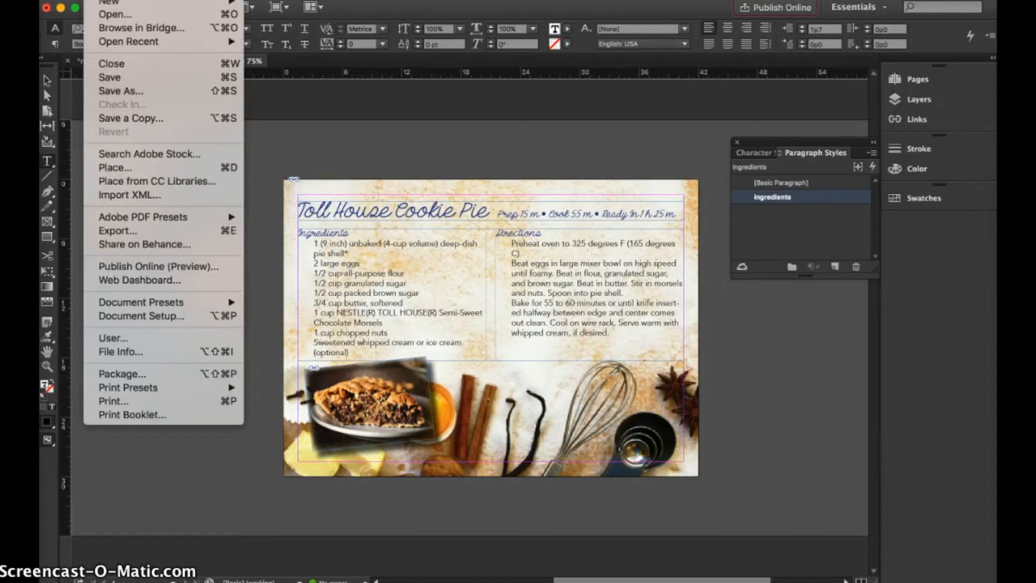
left_click(118, 230)
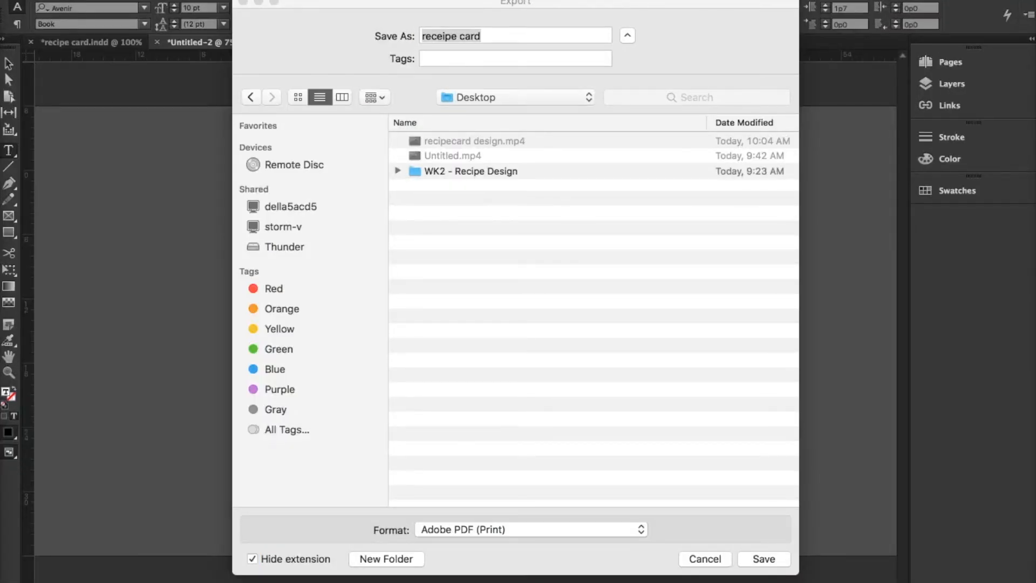
left_click(473, 526)
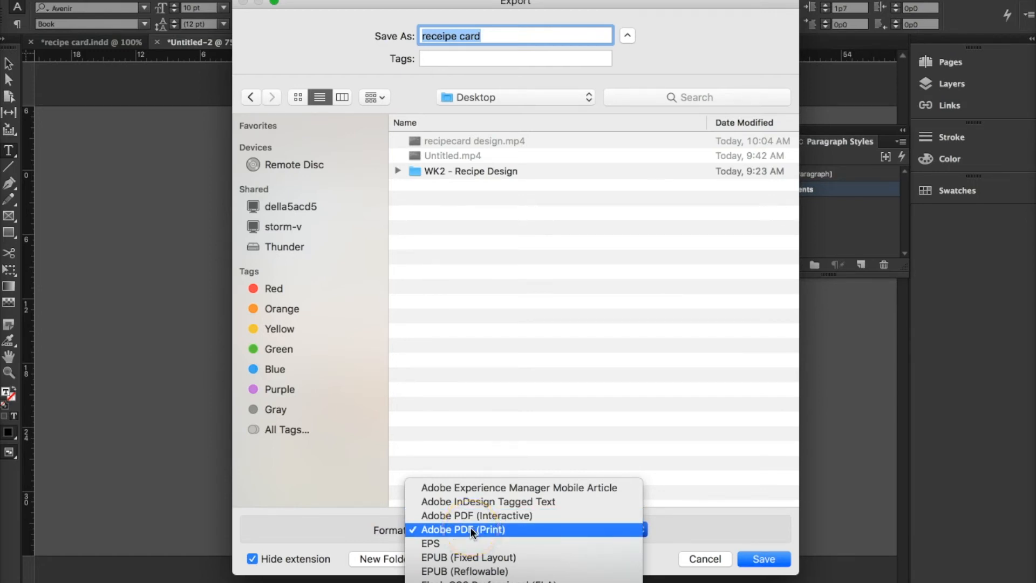
left_click(470, 528)
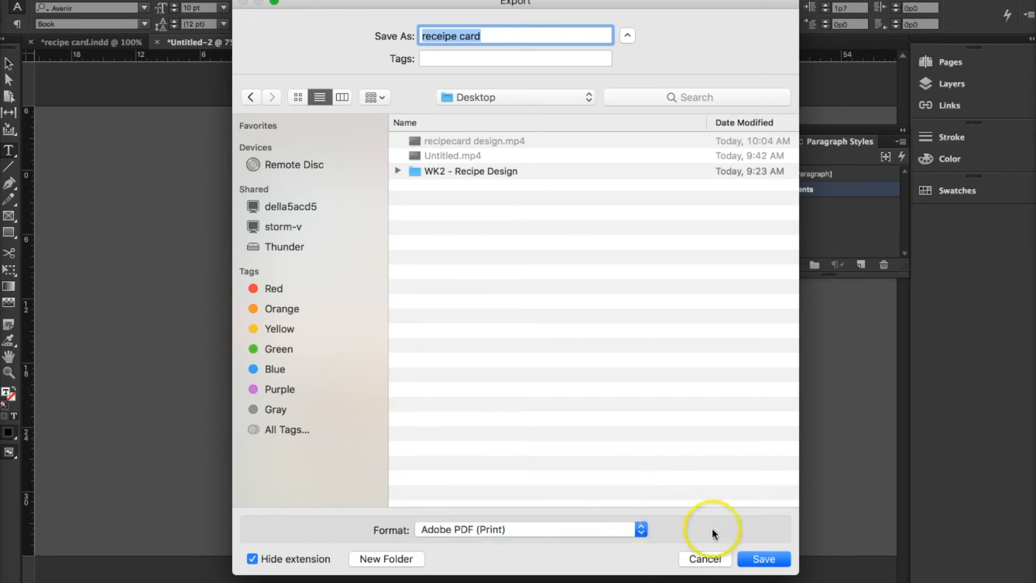
left_click(760, 559)
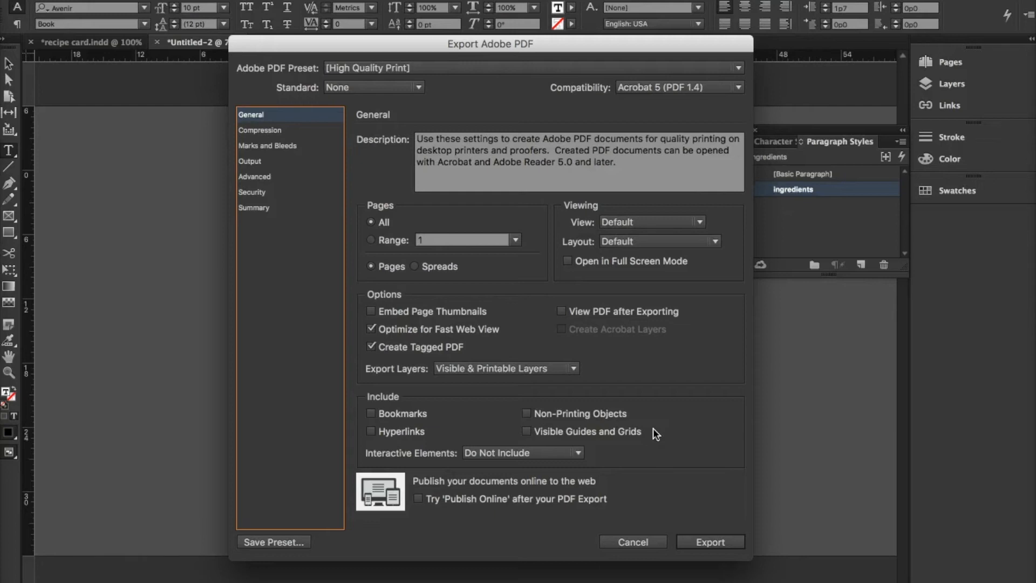
left_click(723, 542)
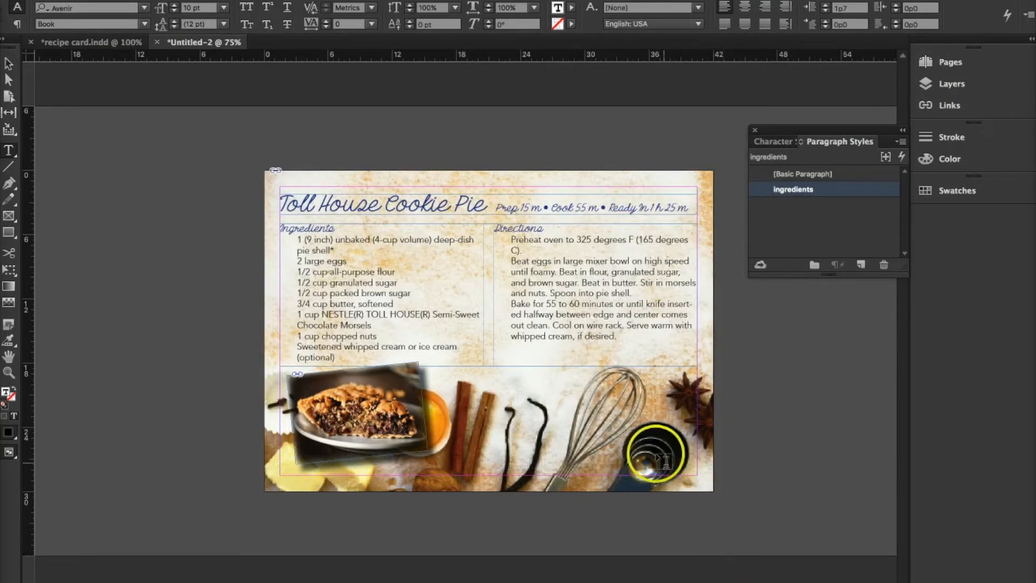
Save the document on the Desktop as "recipe card" in InDesign CC 2015 format.
left_click(251, 211)
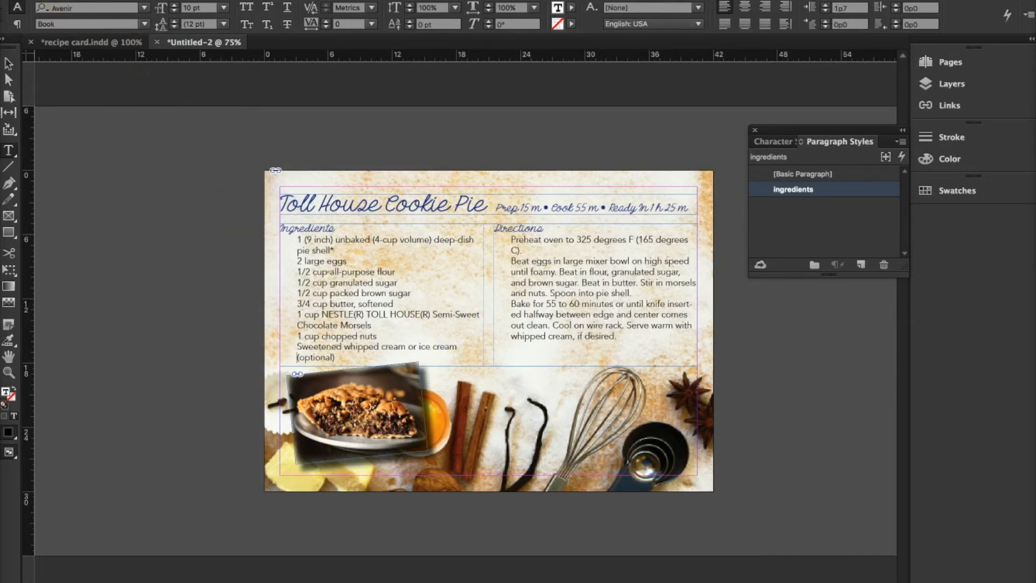
left_click(59, 1)
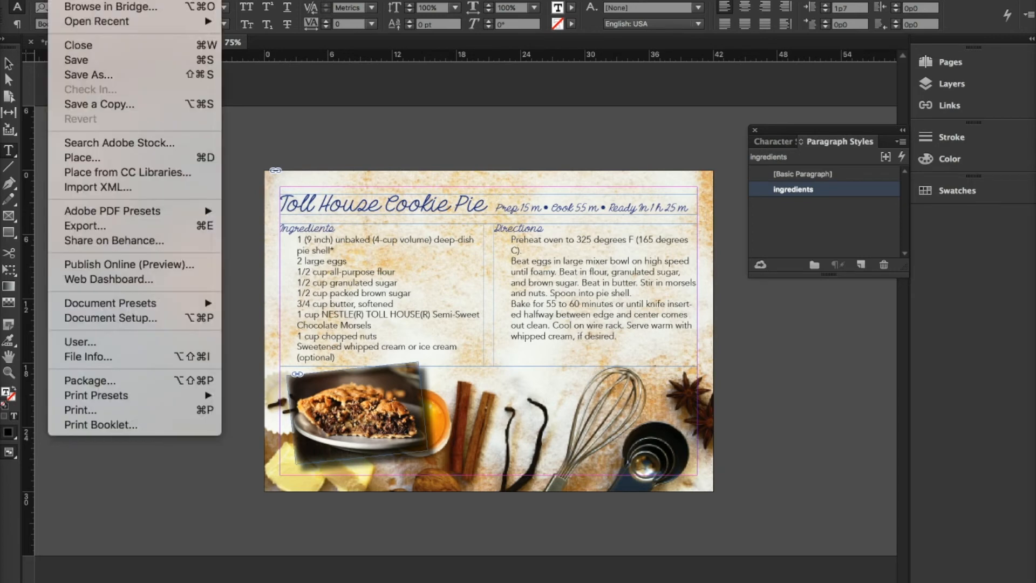
left_click(81, 61)
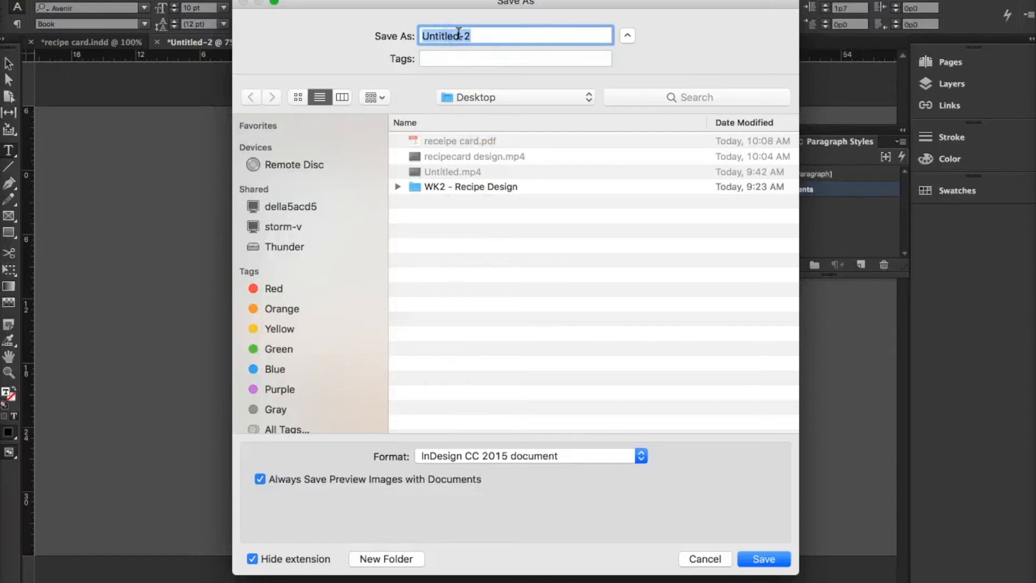
type("receipe card")
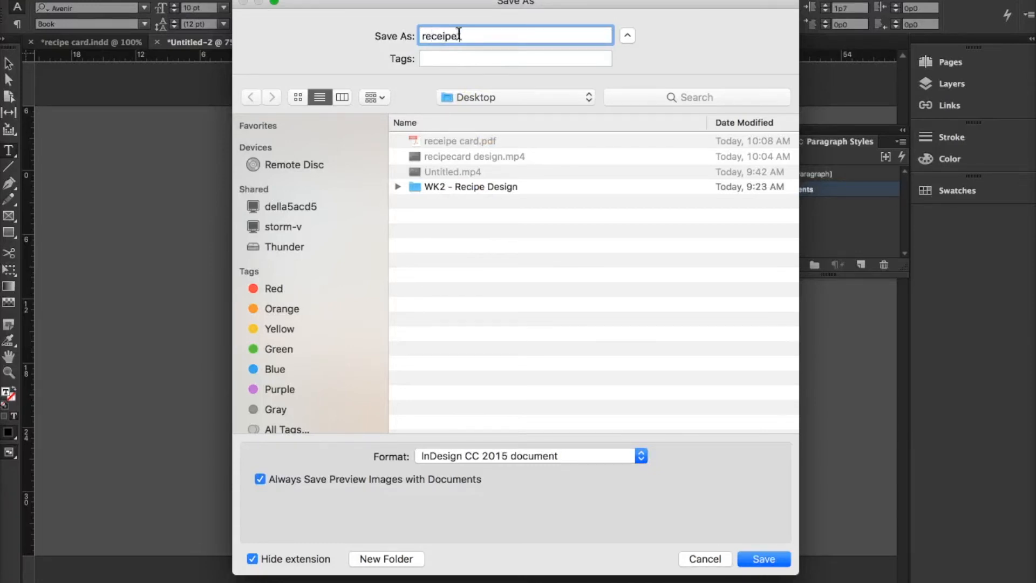
left_click(440, 35)
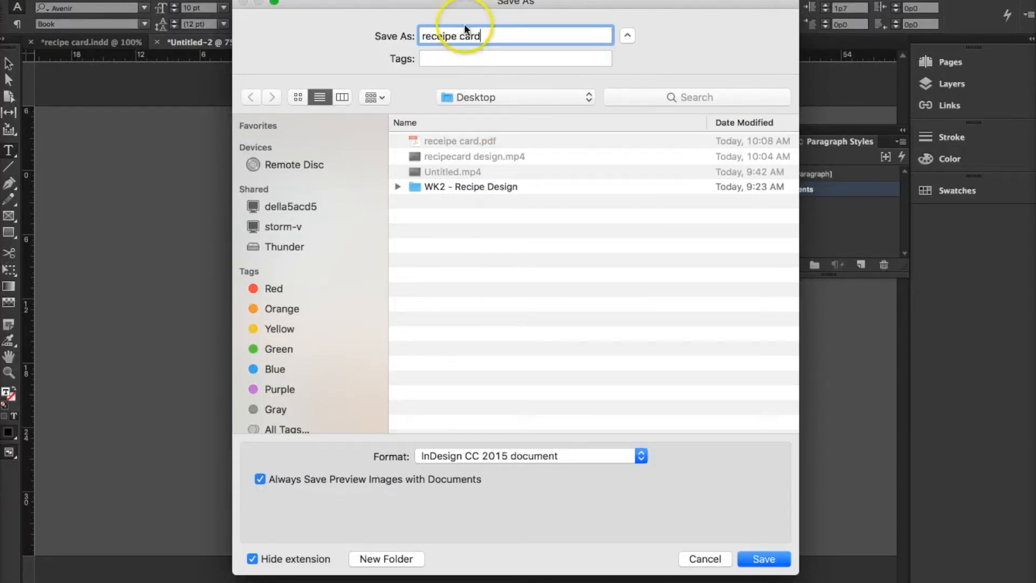
key("BackSpace")
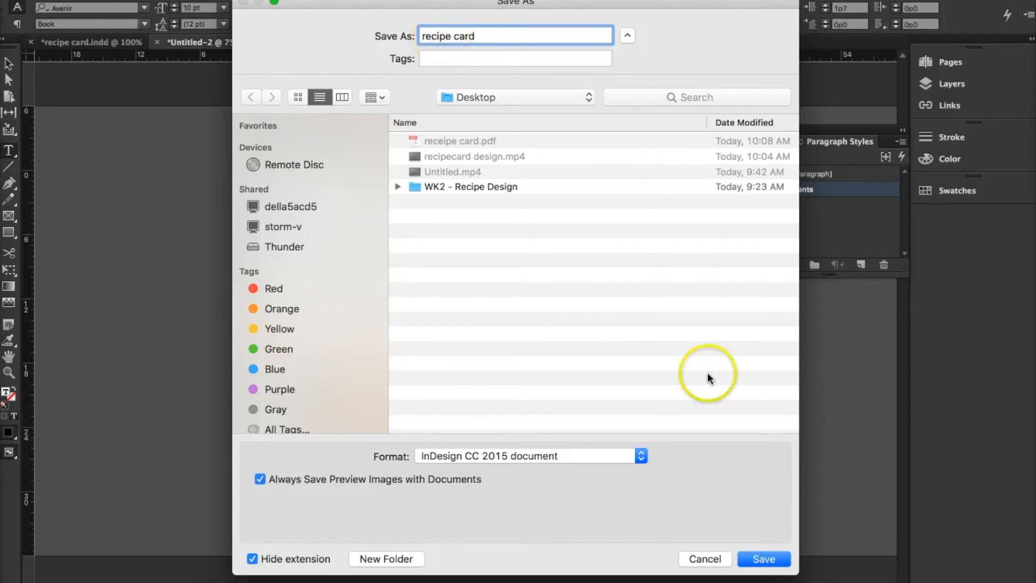
left_click(765, 564)
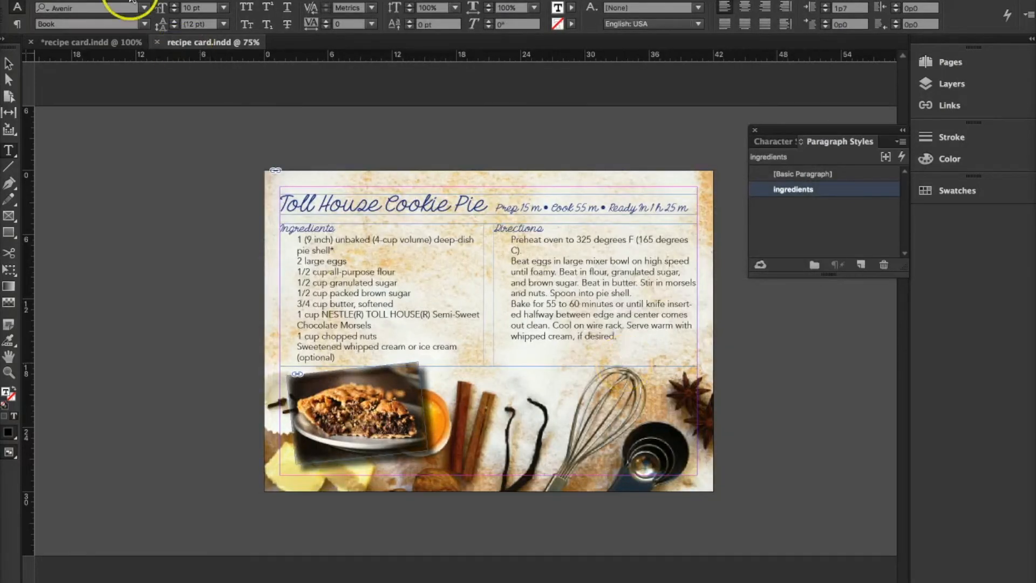
Package the document into "recipe card Folder" on the Desktop, including fonts, linked graphics, IDML and a [High Quality Print] PDF.
left_click(61, 0)
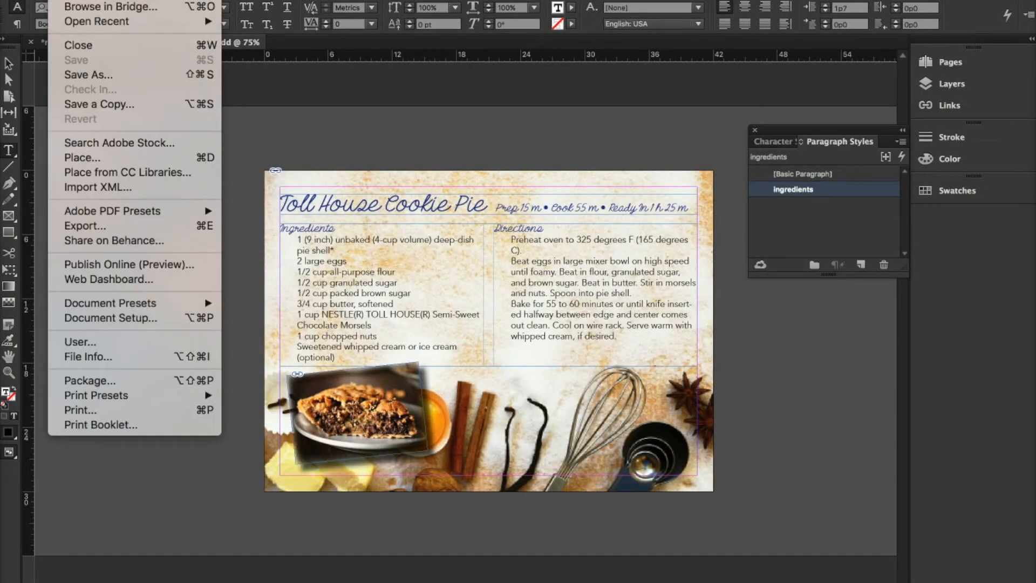
left_click(135, 382)
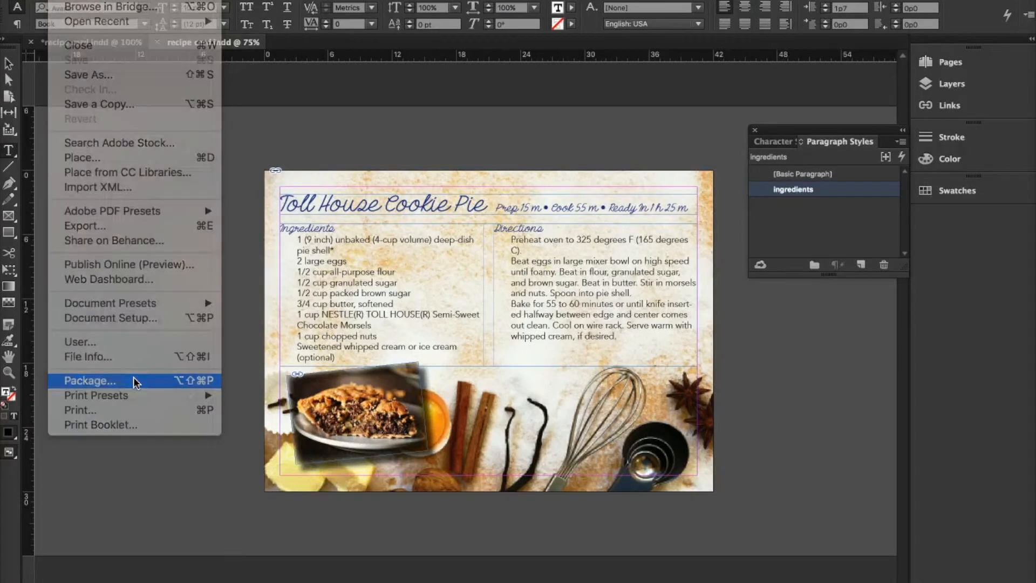
left_click(655, 430)
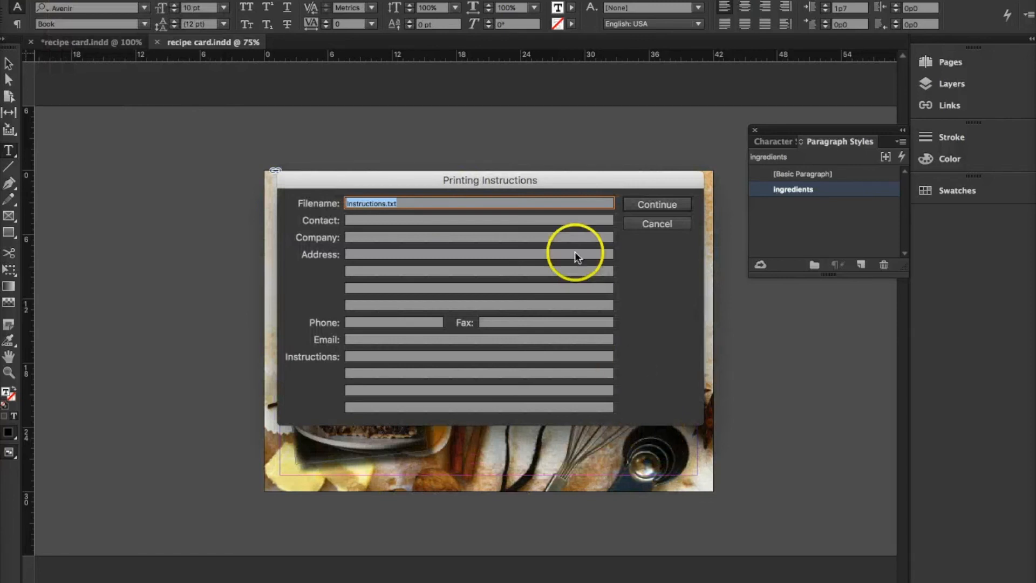
left_click(645, 205)
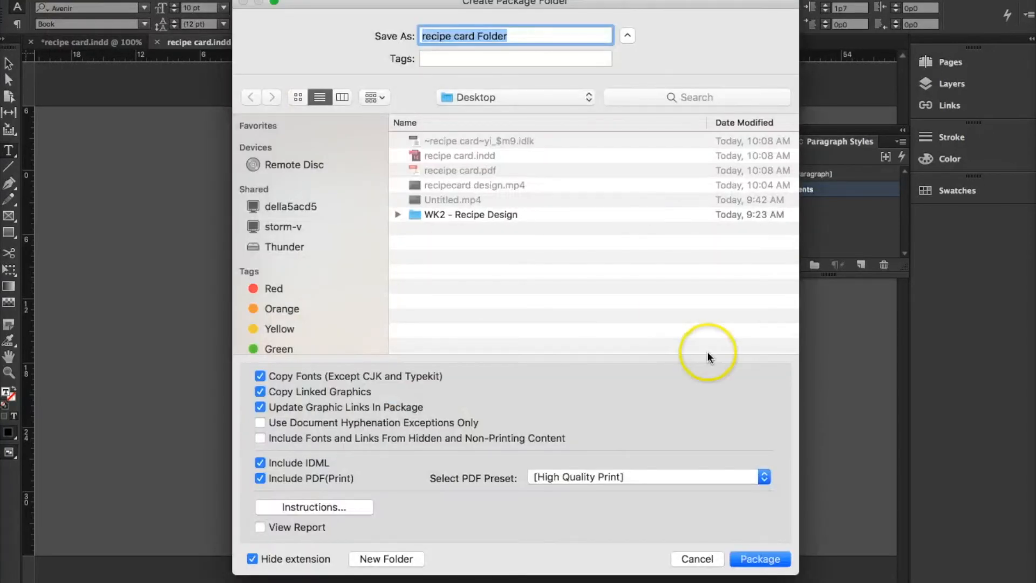
left_click(759, 558)
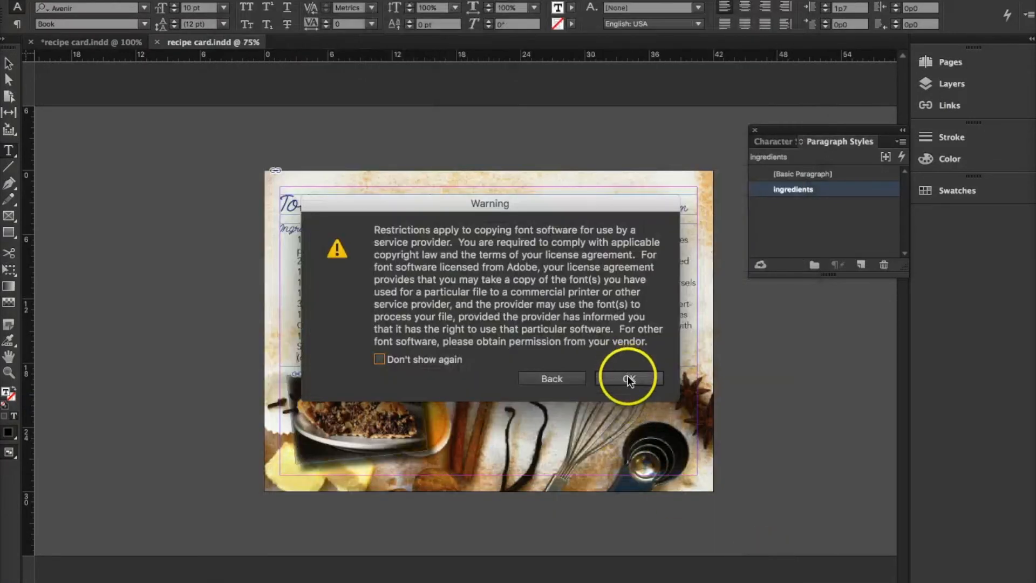
left_click(627, 376)
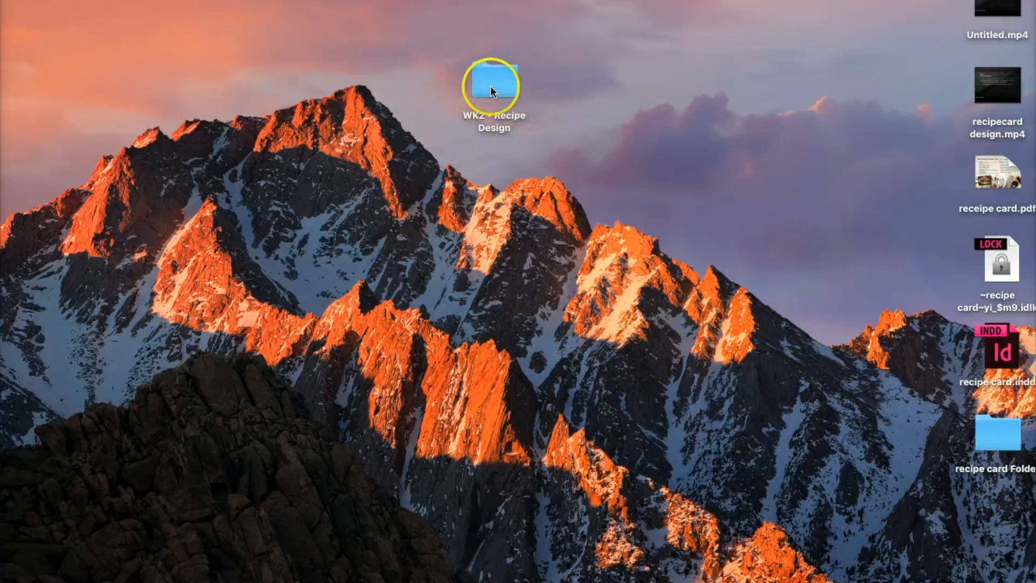
Switch to the Finder desktop, move recipe card Folder below the WK2 - Recipe Design folder and open it.
left_click_drag(1003, 429, 564, 315)
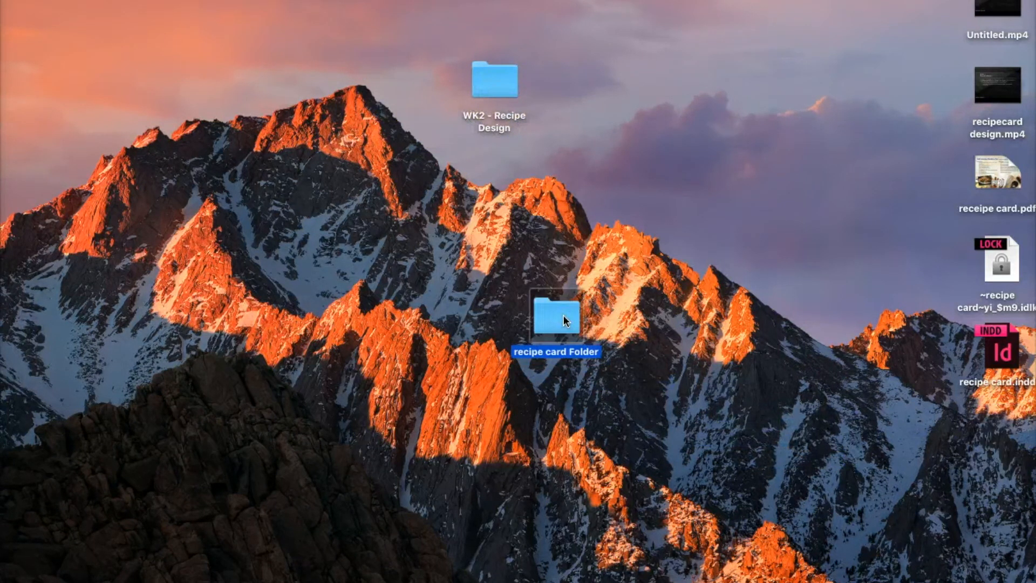
double_click(563, 315)
left_click(428, 264)
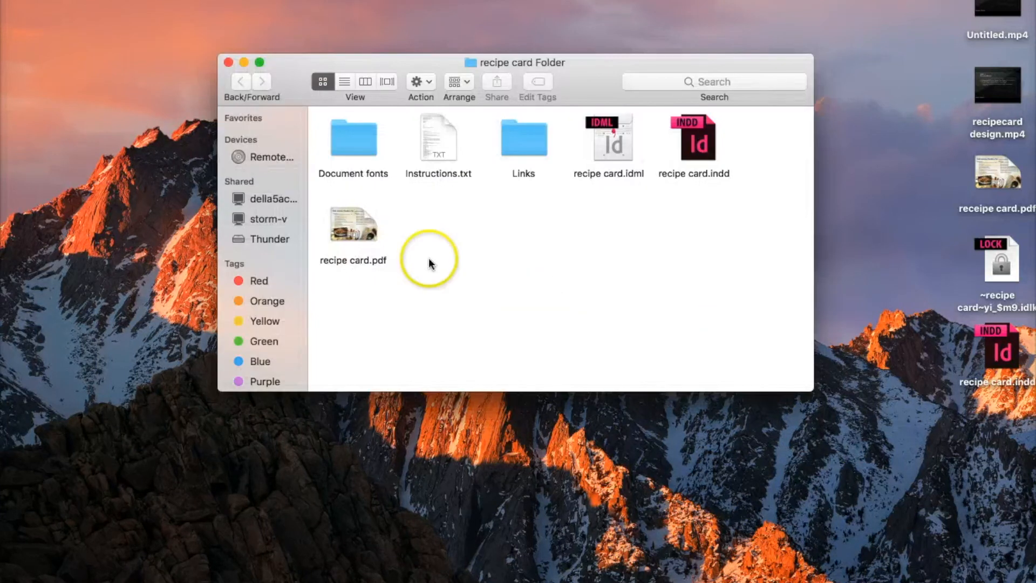
Open the packaged recipe card.pdf in Acrobat to check the card, and close it.
left_click(352, 232)
double_click(351, 232)
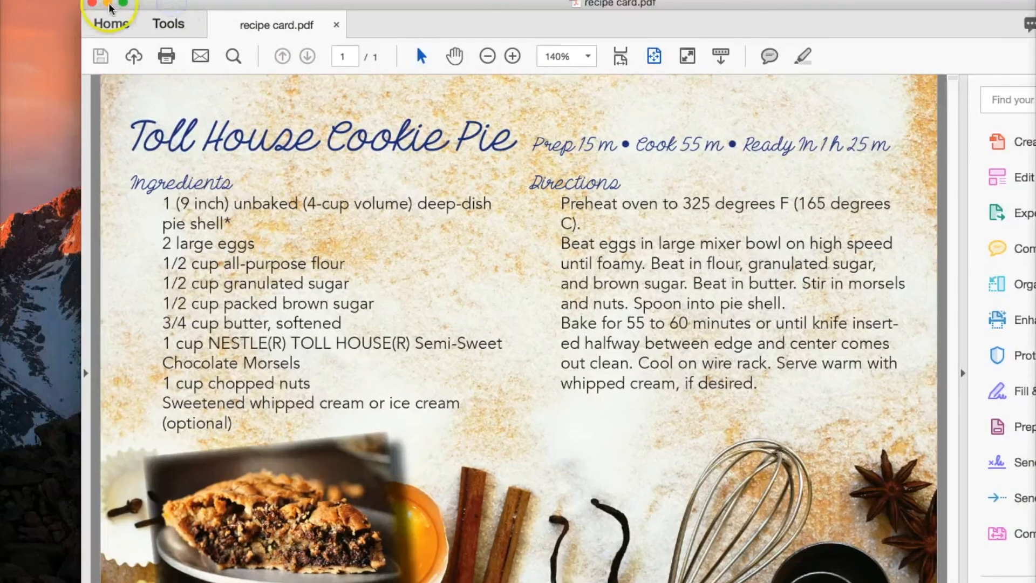
left_click(93, 3)
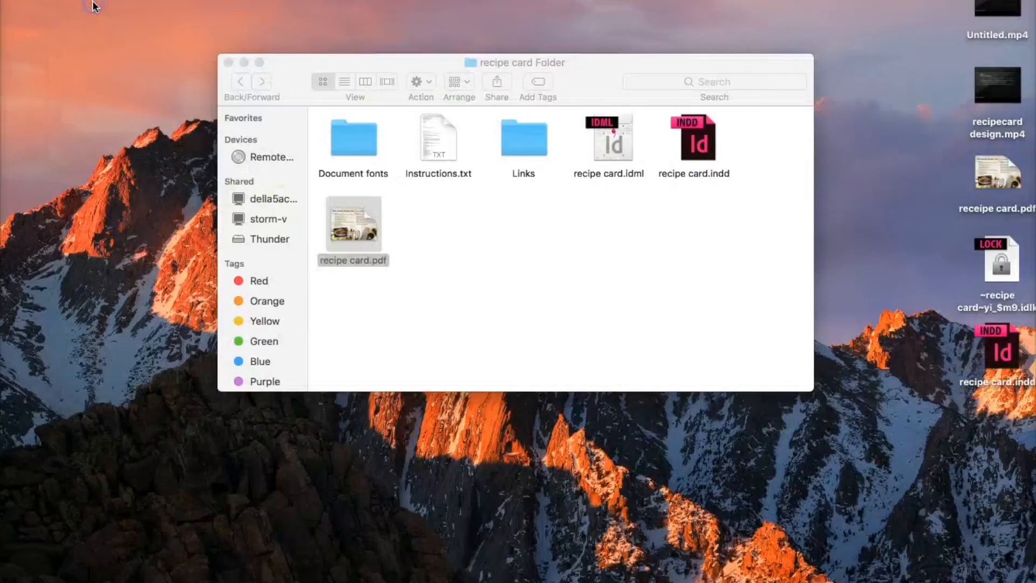
Inspect the contents of the package's Links and Document fonts folders, and return to recipe card Folder.
double_click(519, 138)
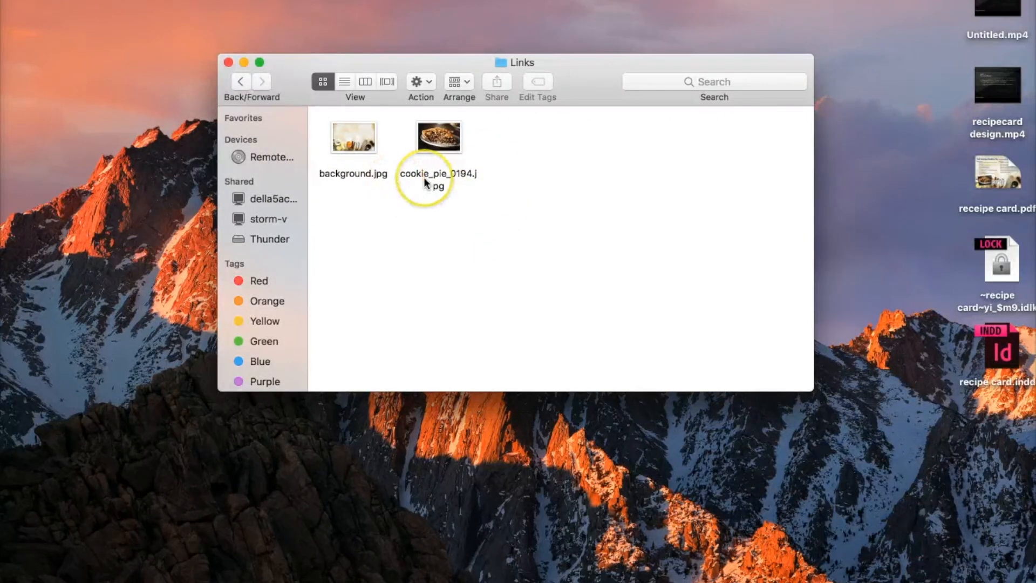
left_click(242, 83)
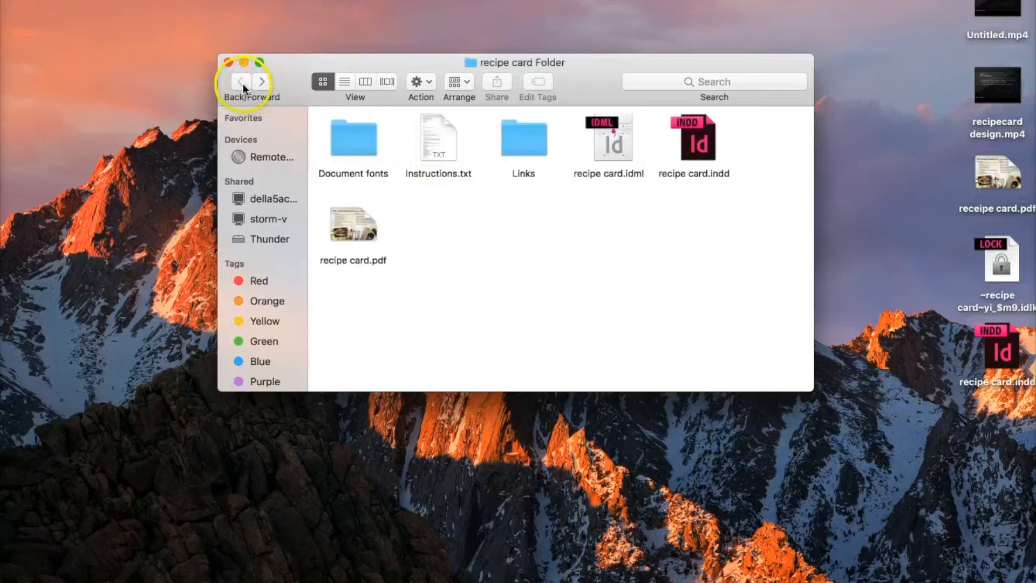
double_click(365, 139)
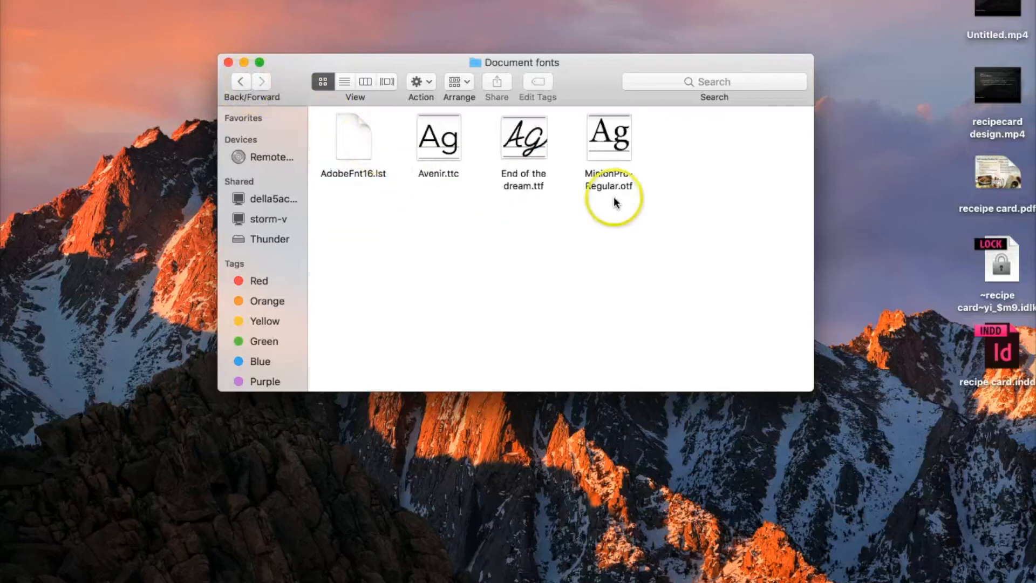
left_click(241, 83)
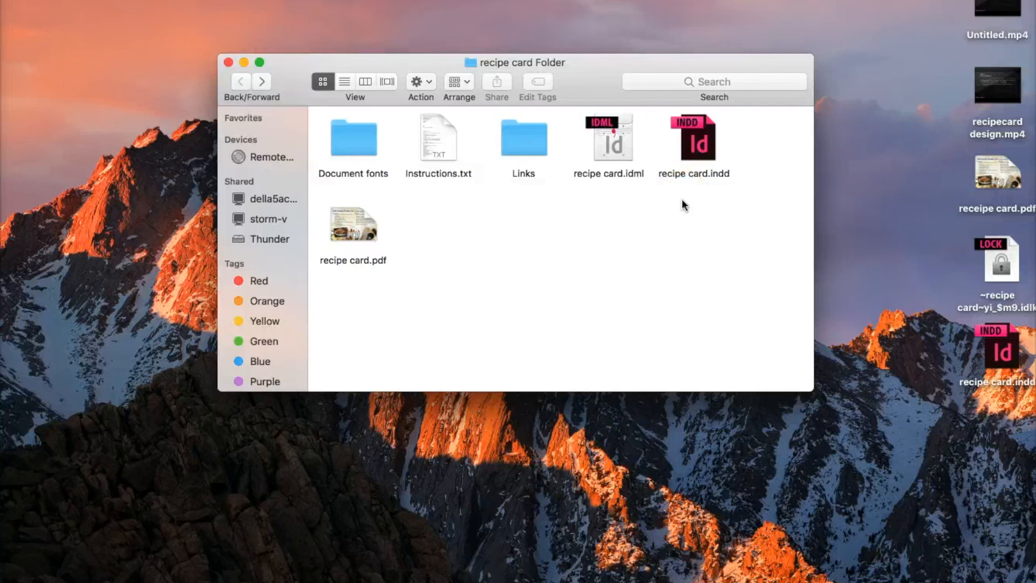
left_click(481, 295)
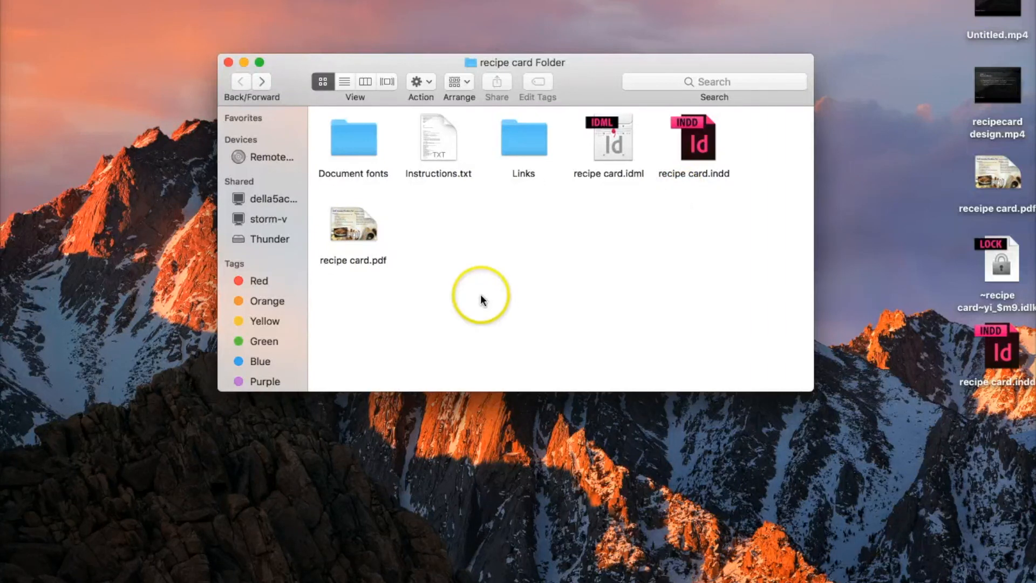